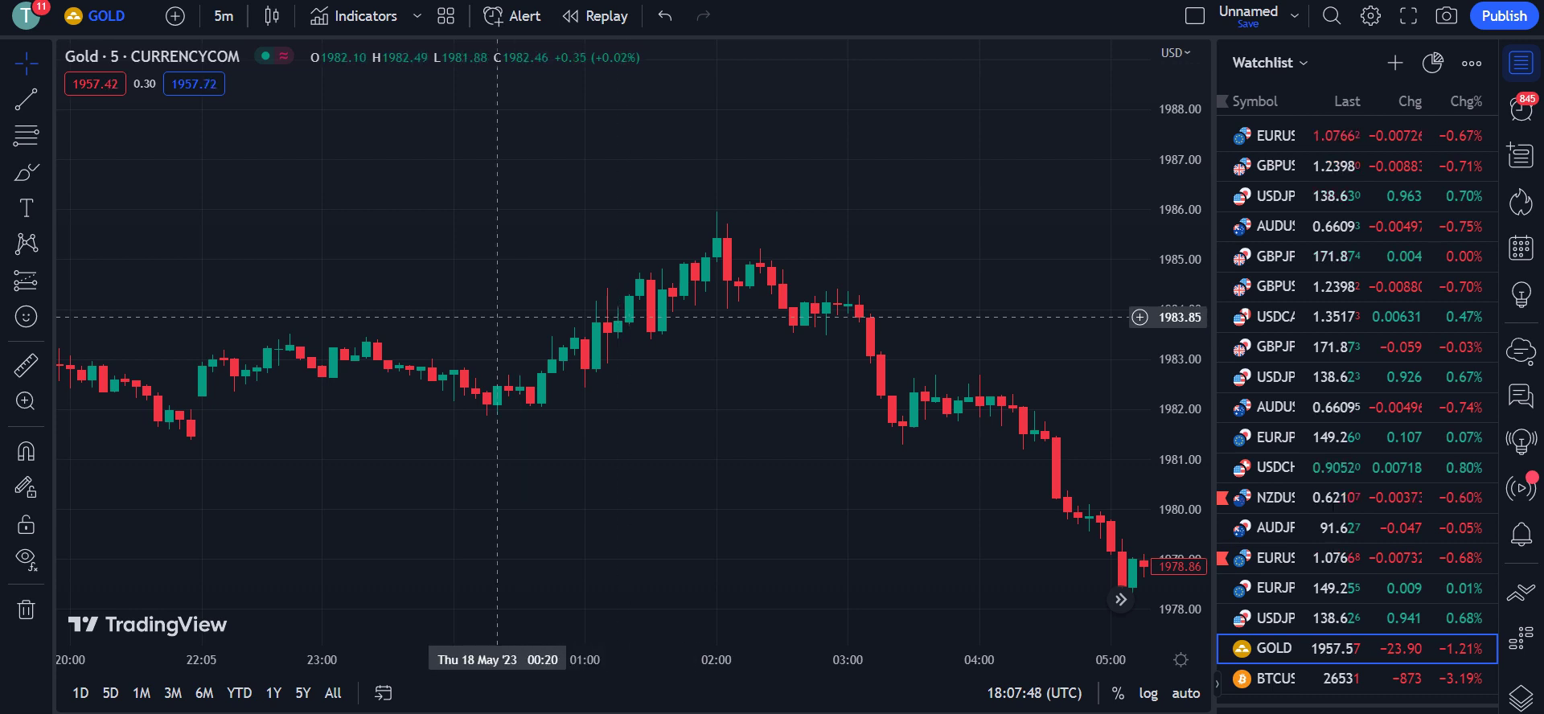
# Examine the price action of 17 and 18 May on the 5-minute gold chart
pyautogui.moveTo(727, 306); pyautogui.dragTo(265, 334)
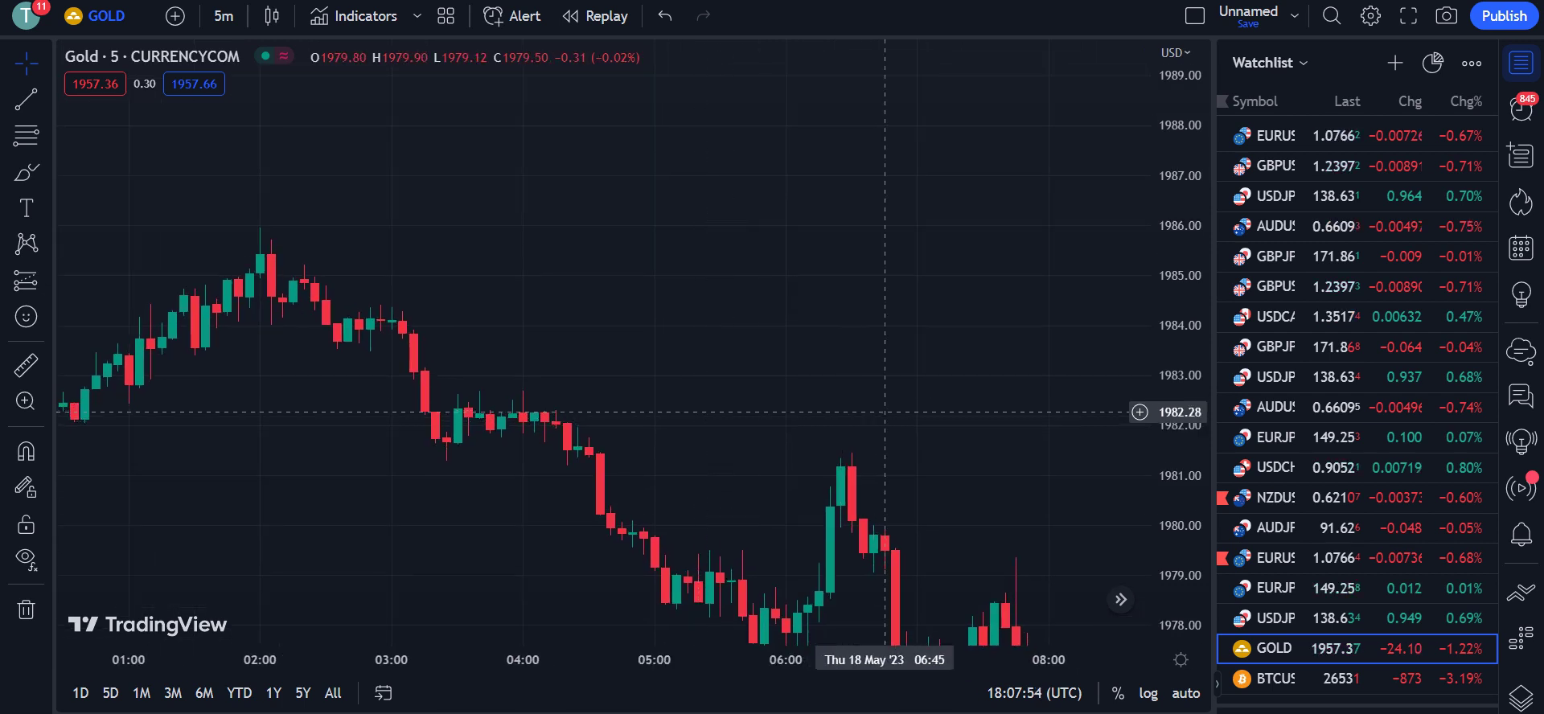
pyautogui.hscroll(5, 692, 378)
pyautogui.moveTo(690, 375); pyautogui.dragTo(685, 378)
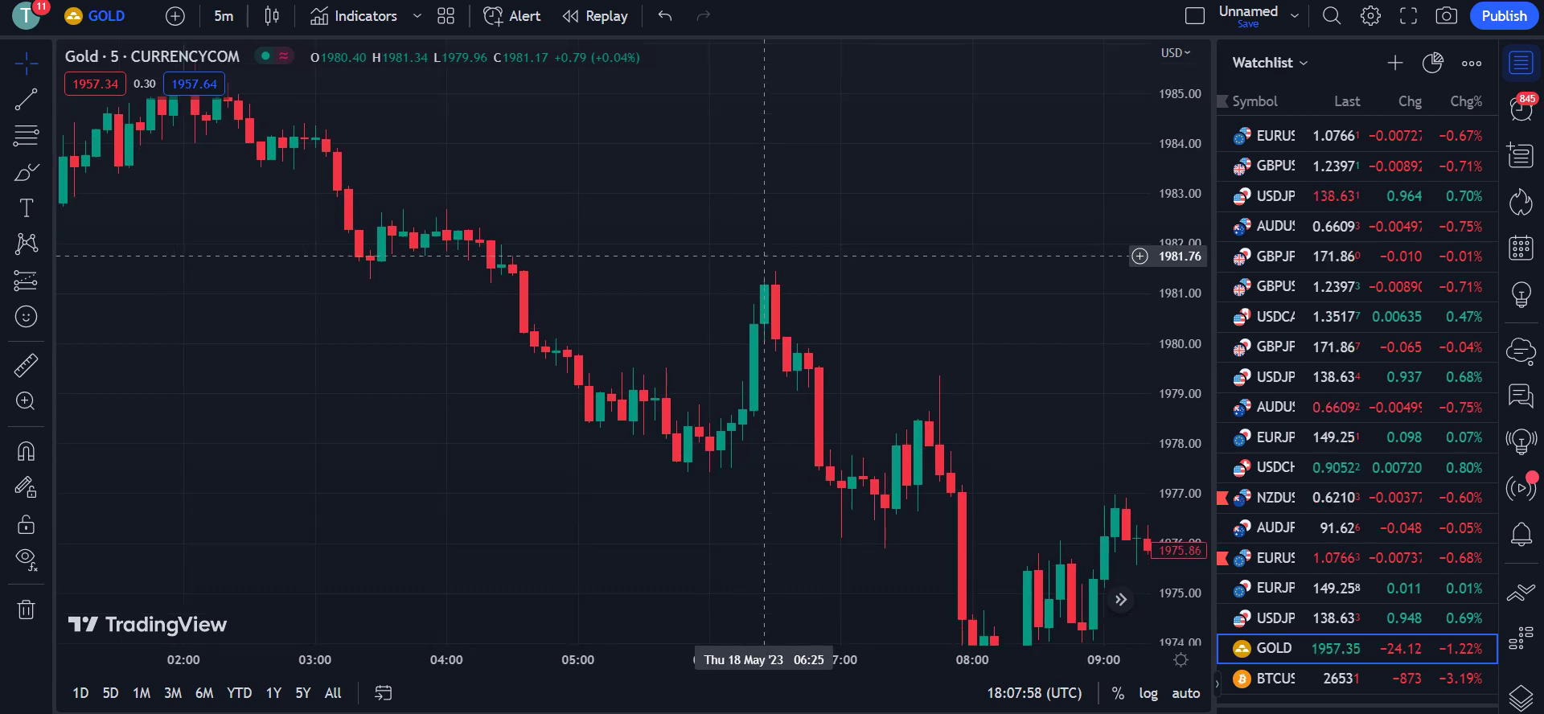
pyautogui.hscroll(-10, 588, 329)
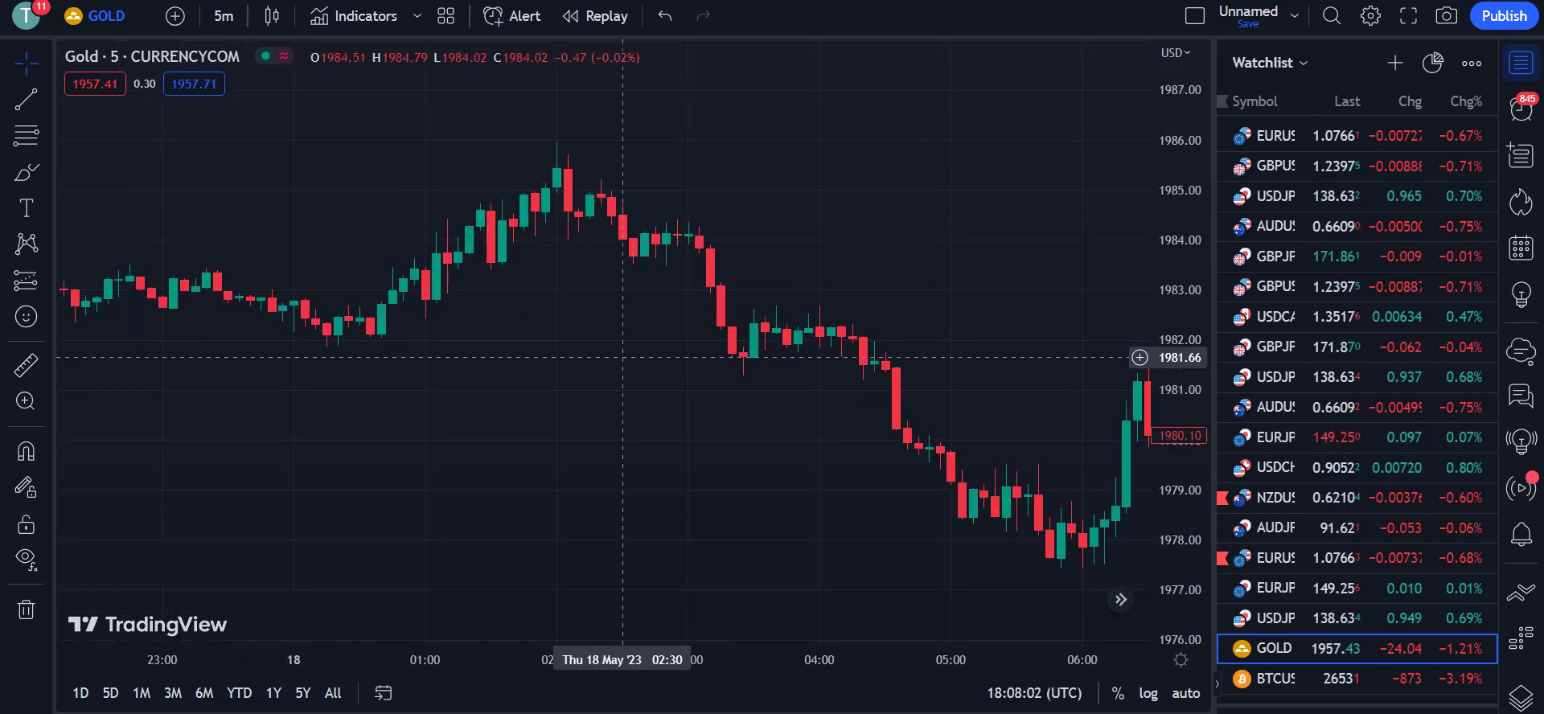
pyautogui.hscroll(-5, 457, 341)
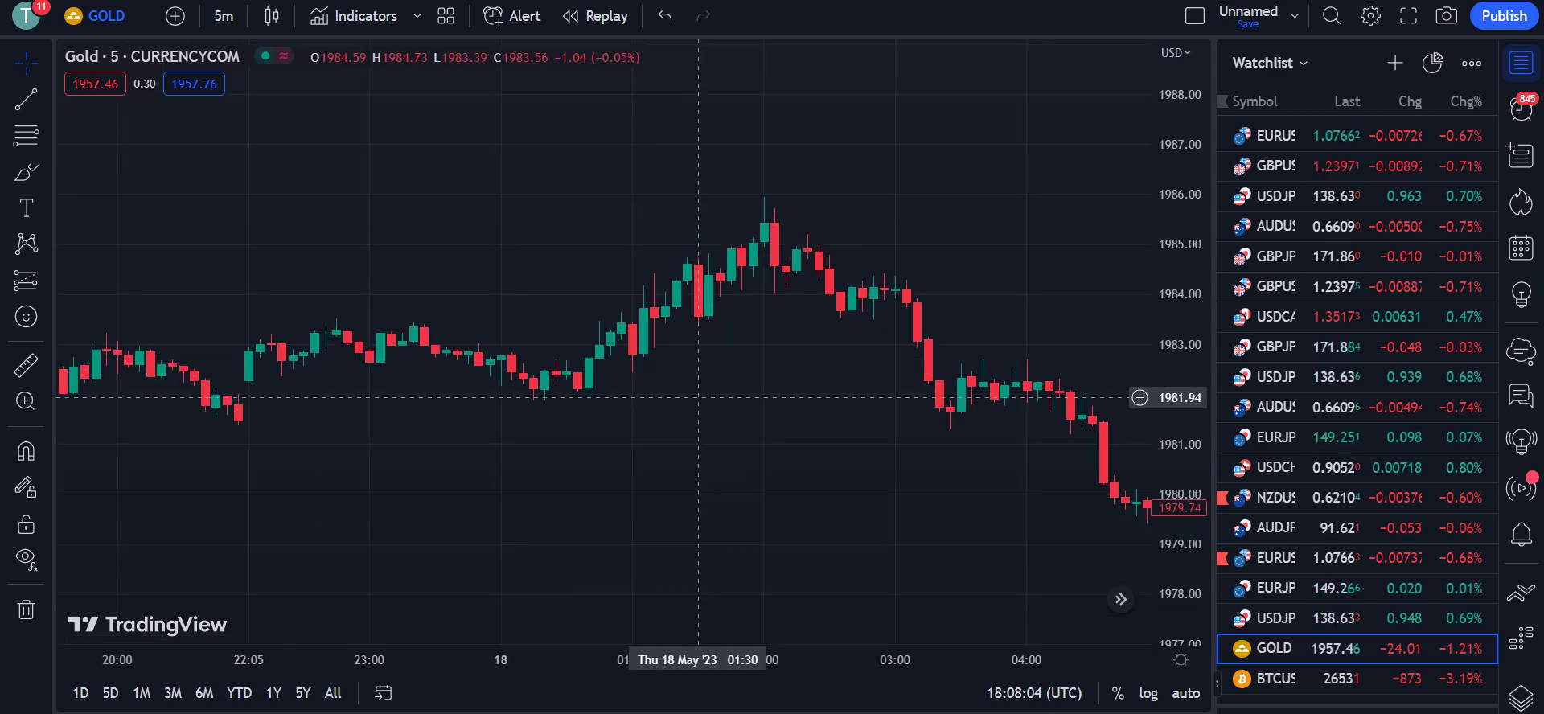
pyautogui.hscroll(-7, 446, 327)
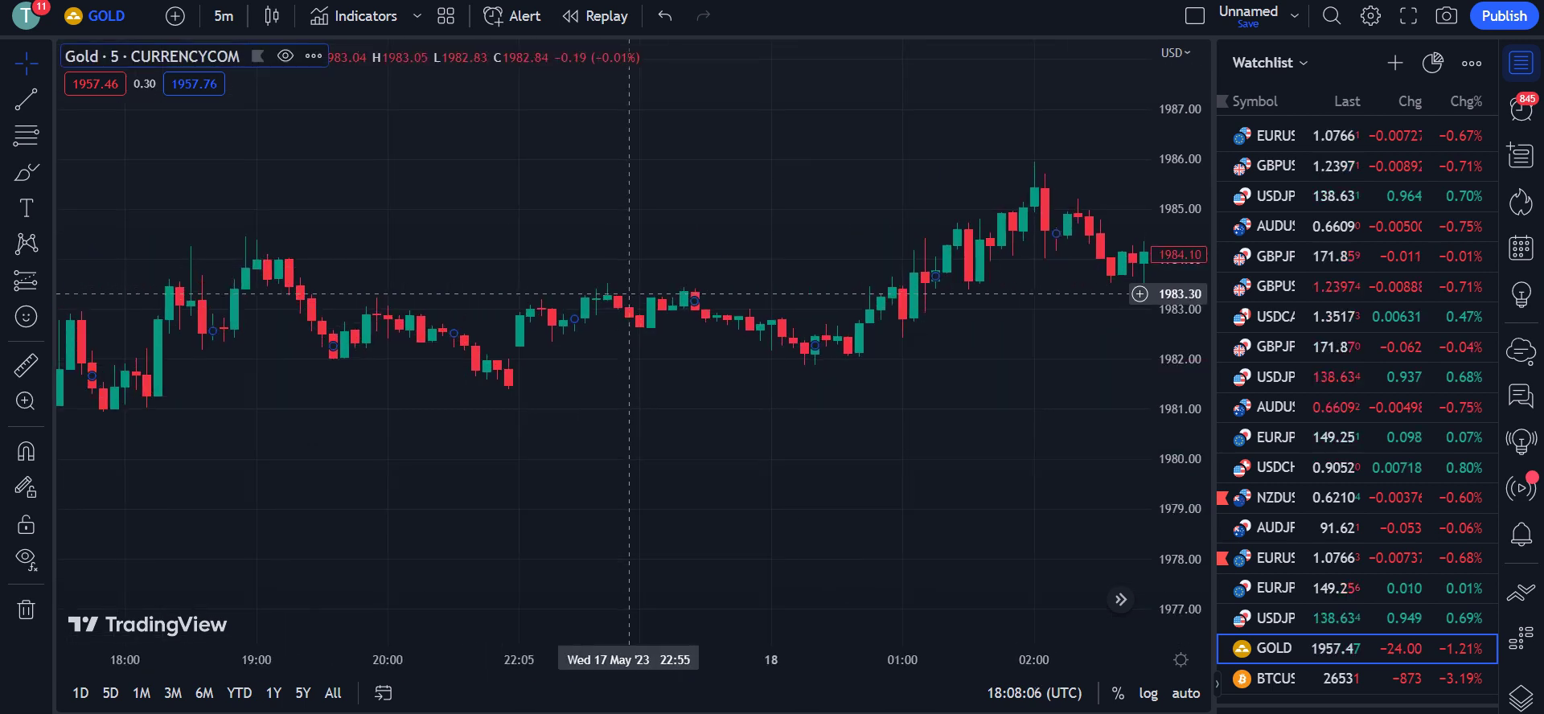
pyautogui.hscroll(-3, 363, 296)
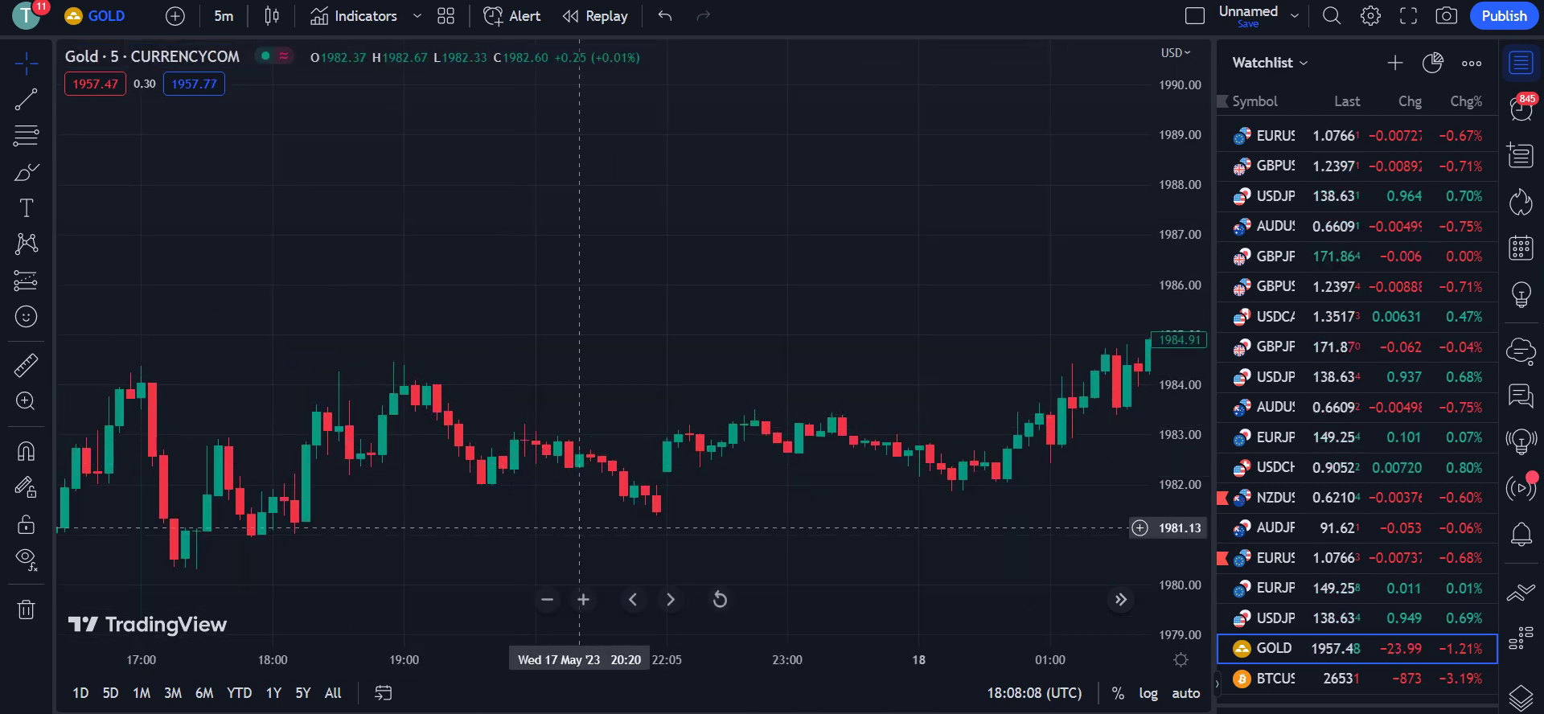
pyautogui.moveTo(908, 535); pyautogui.dragTo(526, 448)
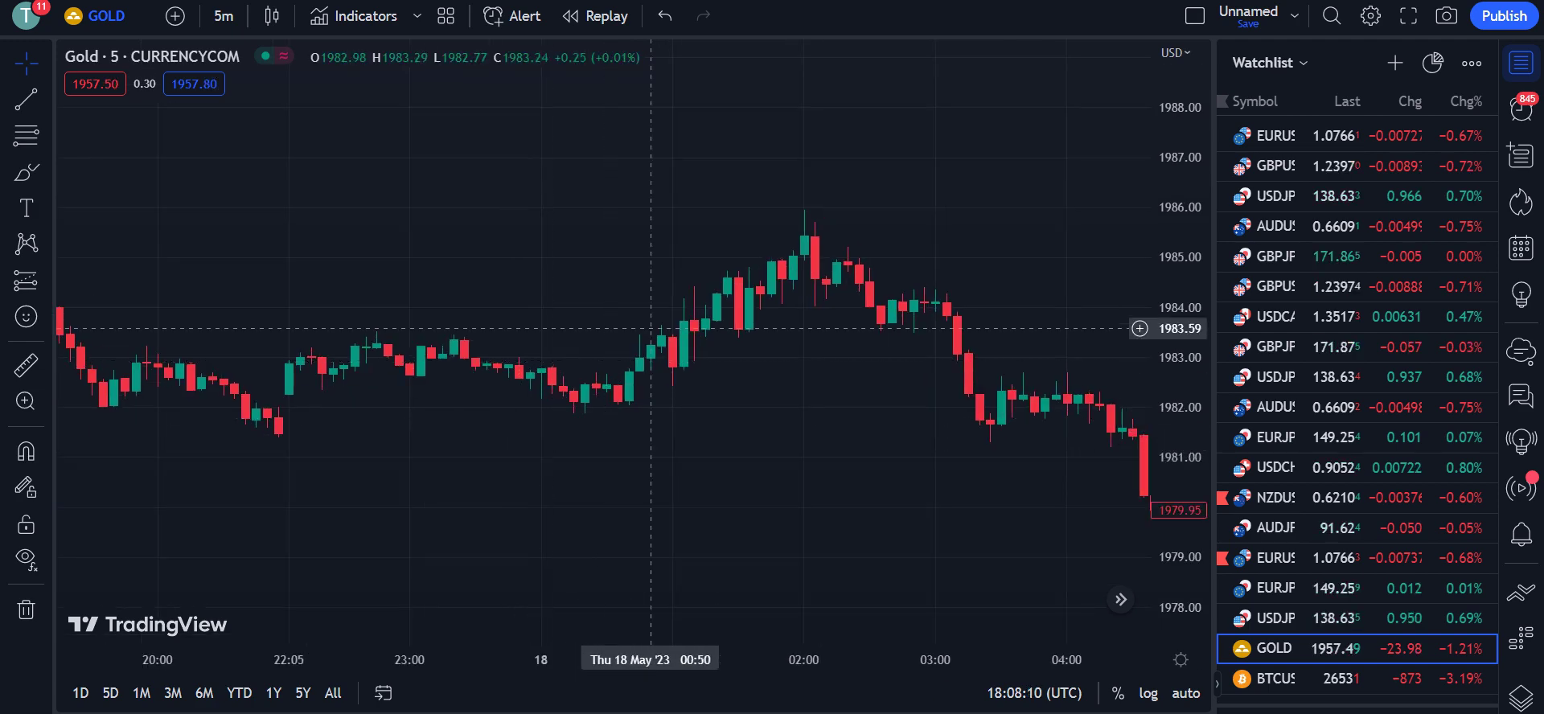
pyautogui.moveTo(957, 348); pyautogui.dragTo(603, 333)
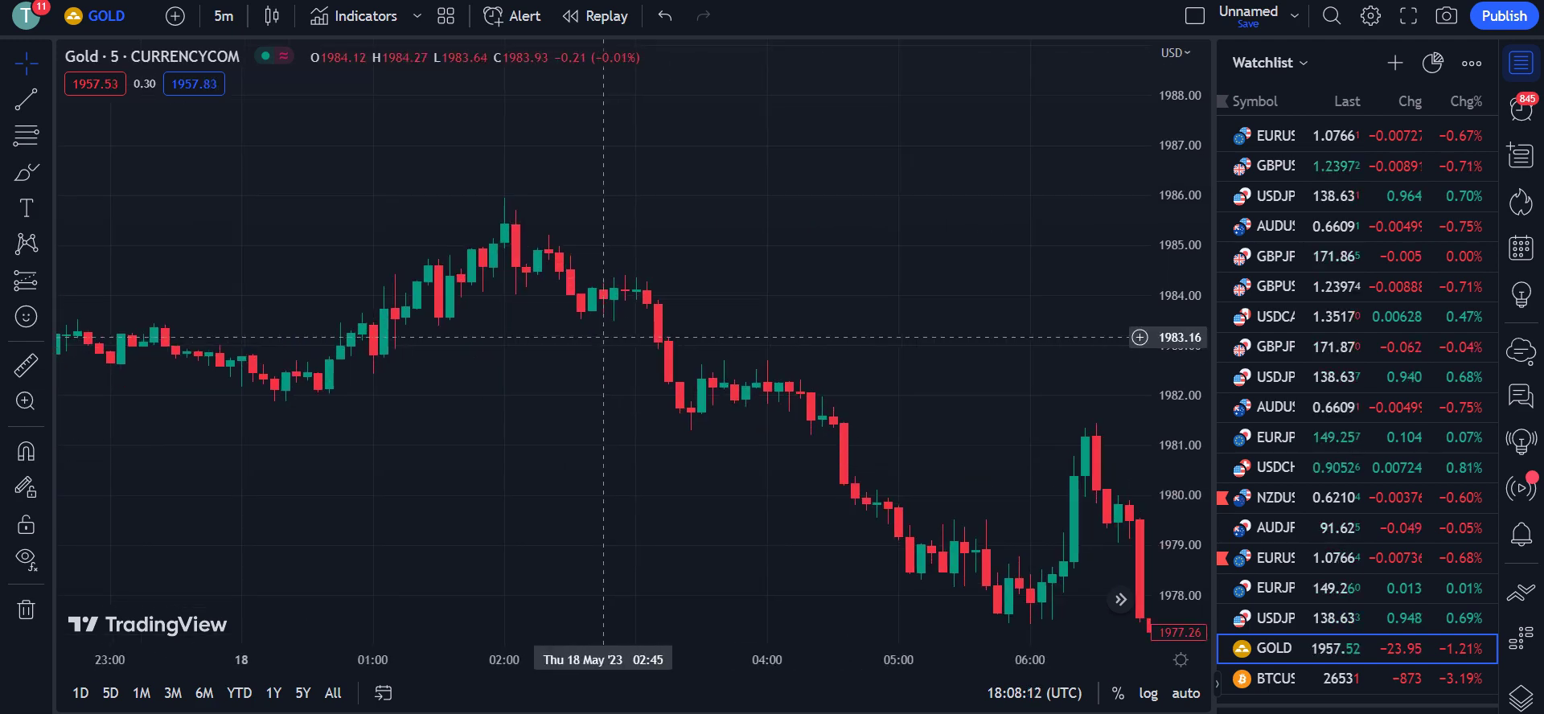
pyautogui.moveTo(949, 451); pyautogui.dragTo(455, 242)
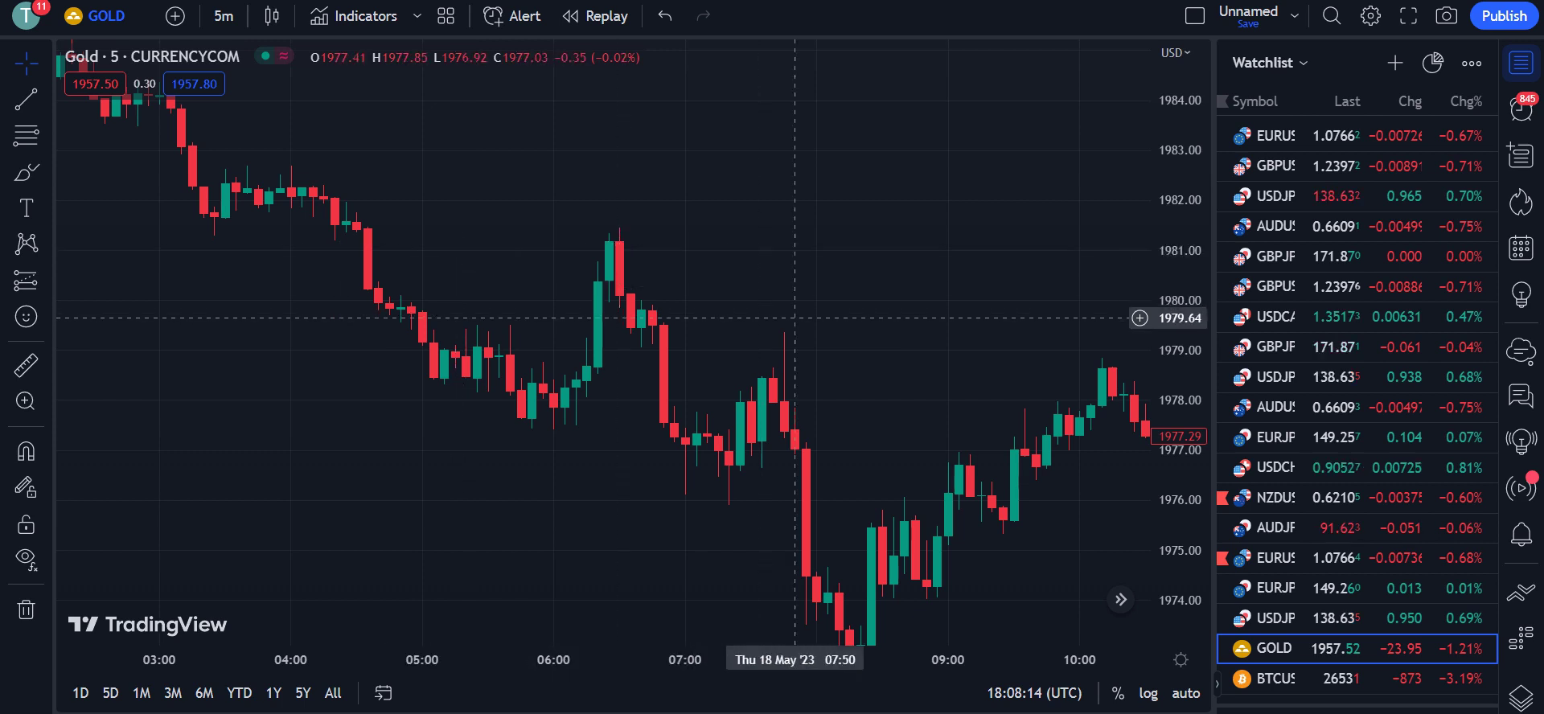
pyautogui.moveTo(1024, 402); pyautogui.dragTo(583, 273)
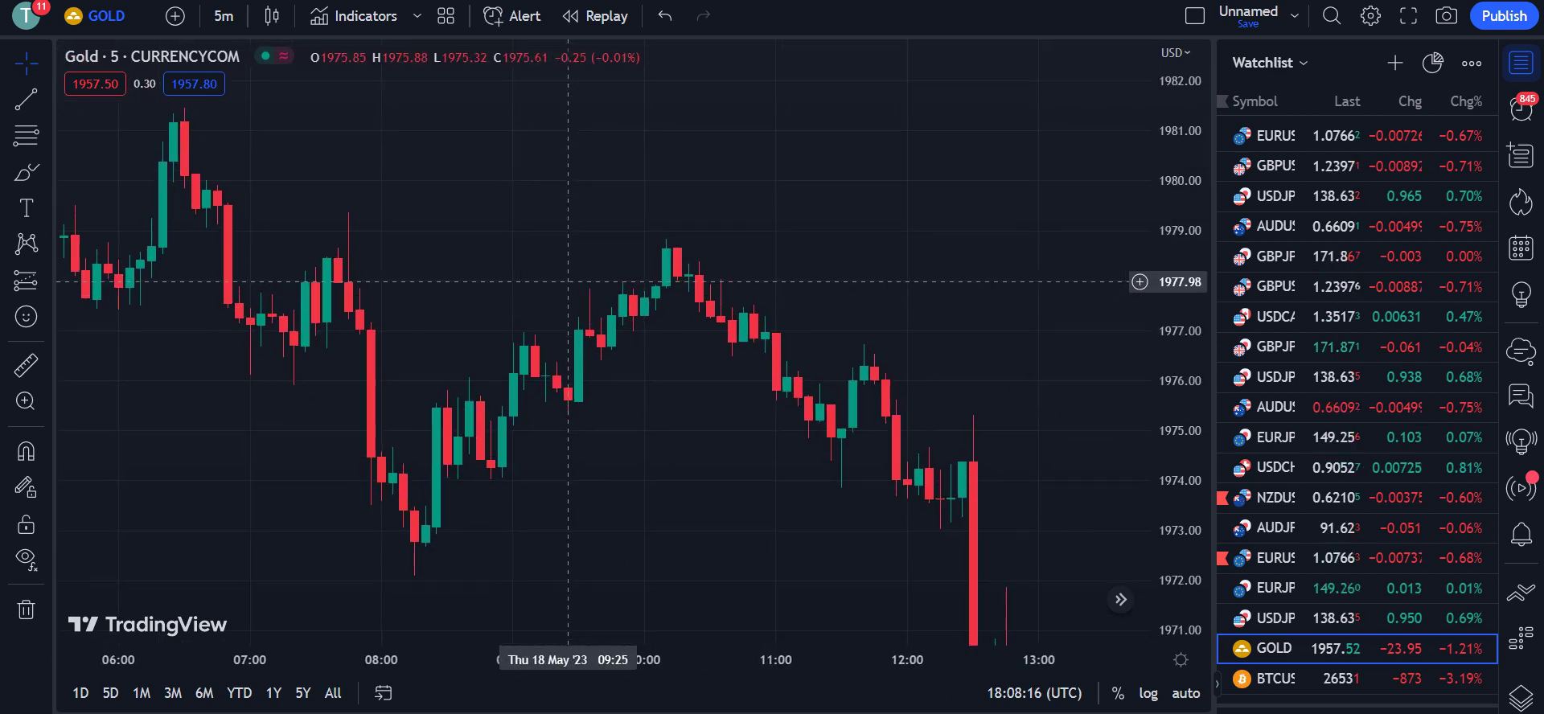
pyautogui.scroll(-1, 1137, 381)
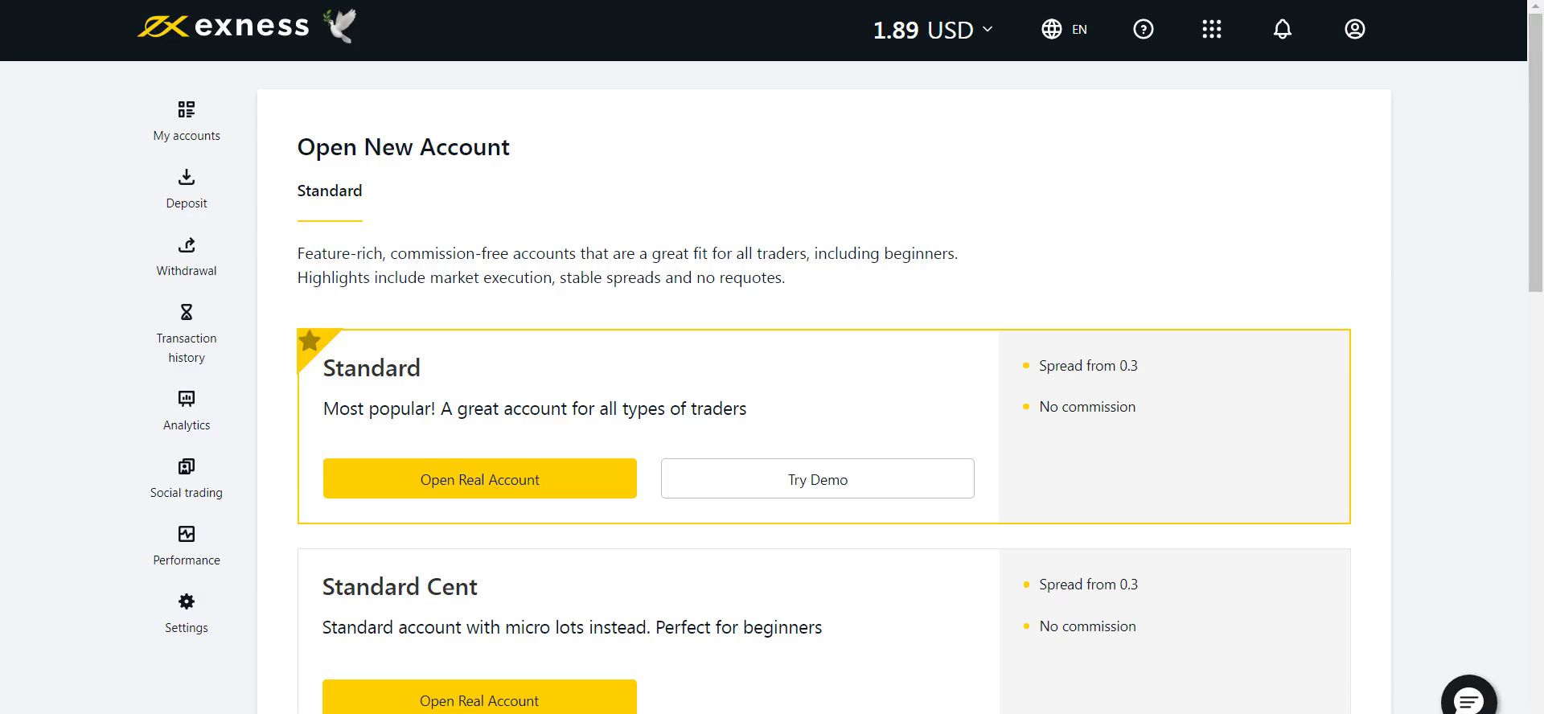
# On the Exness site, review the Standard and Professional account types with their spreads, commissions and minimum deposits
pyautogui.scroll(-3, 772, 357)
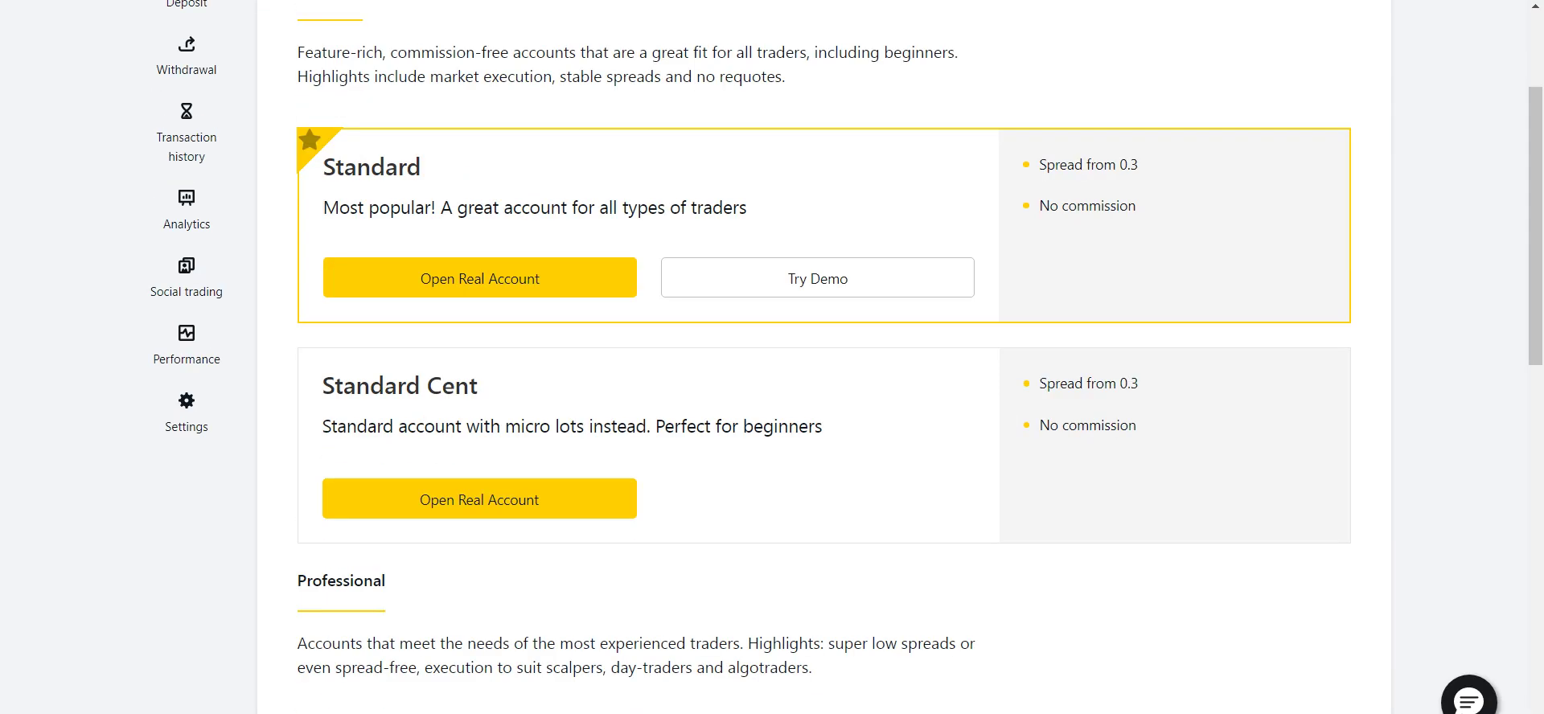
pyautogui.scroll(1, 772, 357)
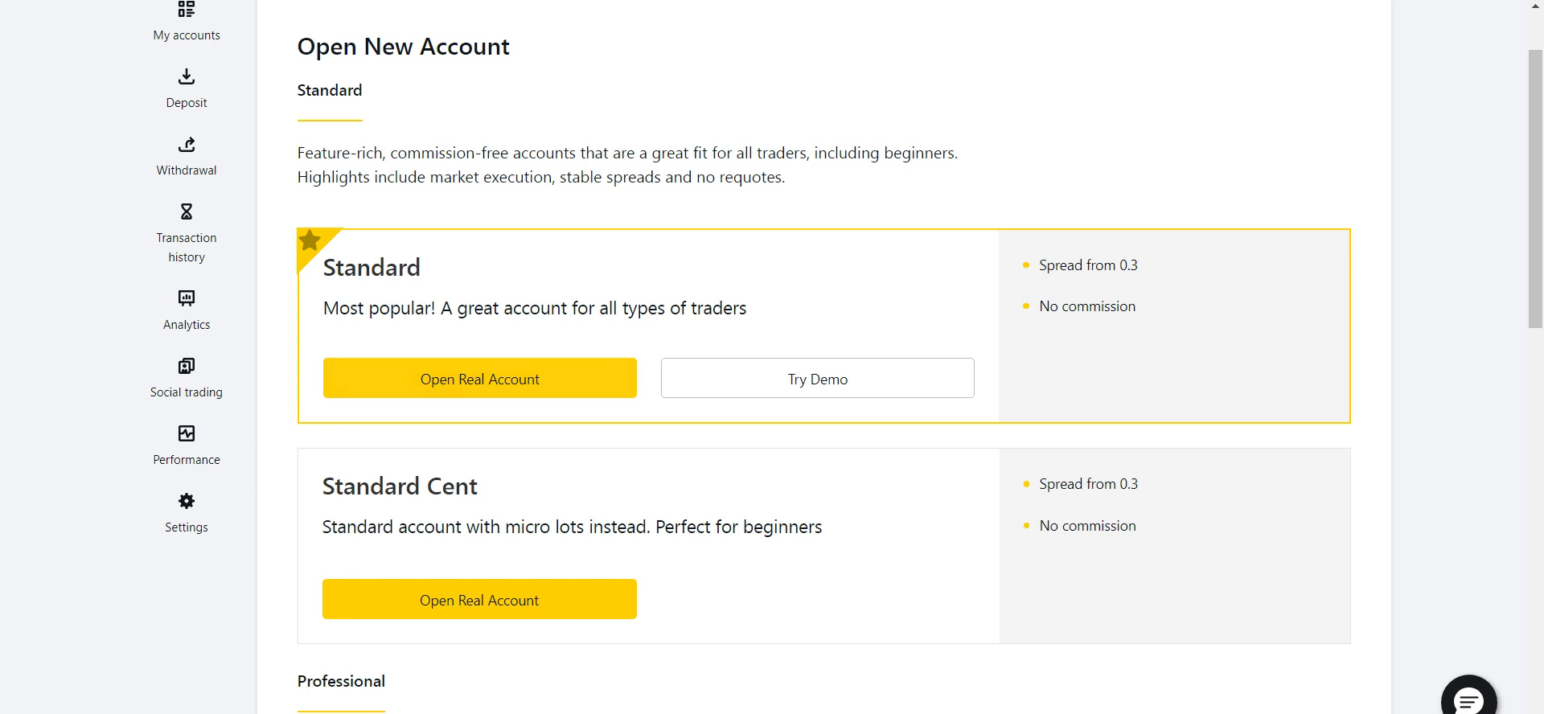
pyautogui.scroll(-6, 772, 357)
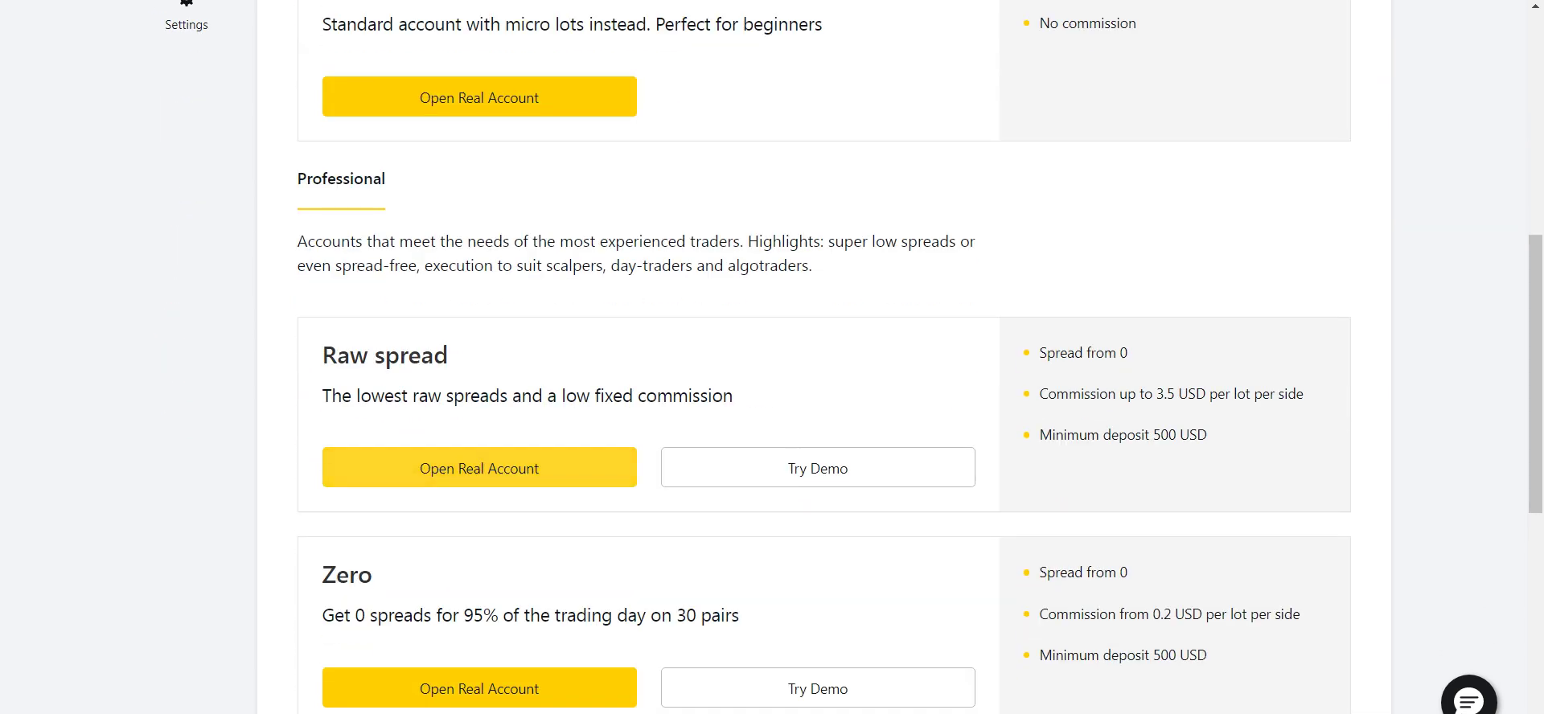
pyautogui.scroll(-4, 772, 357)
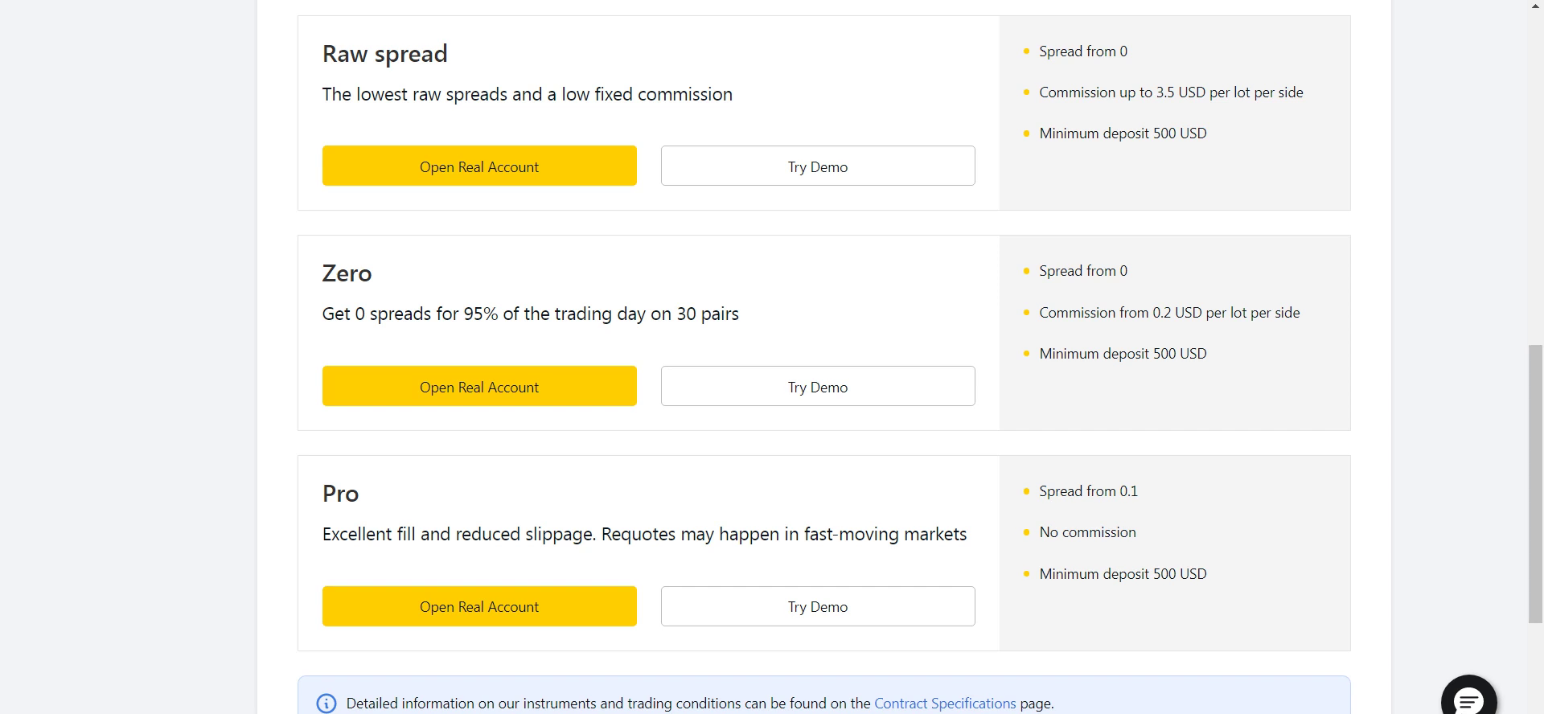
pyautogui.scroll(5, 772, 357)
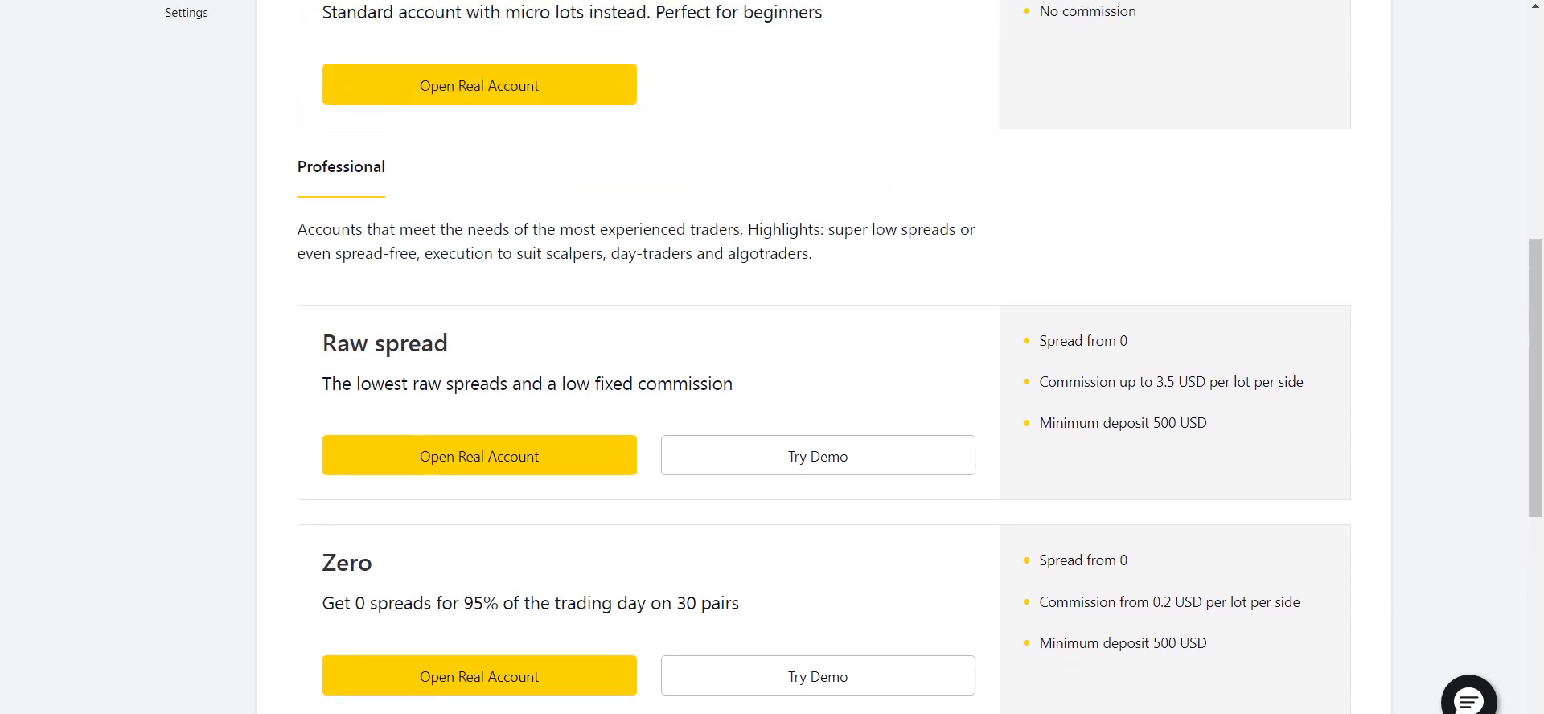
pyautogui.scroll(6, 772, 357)
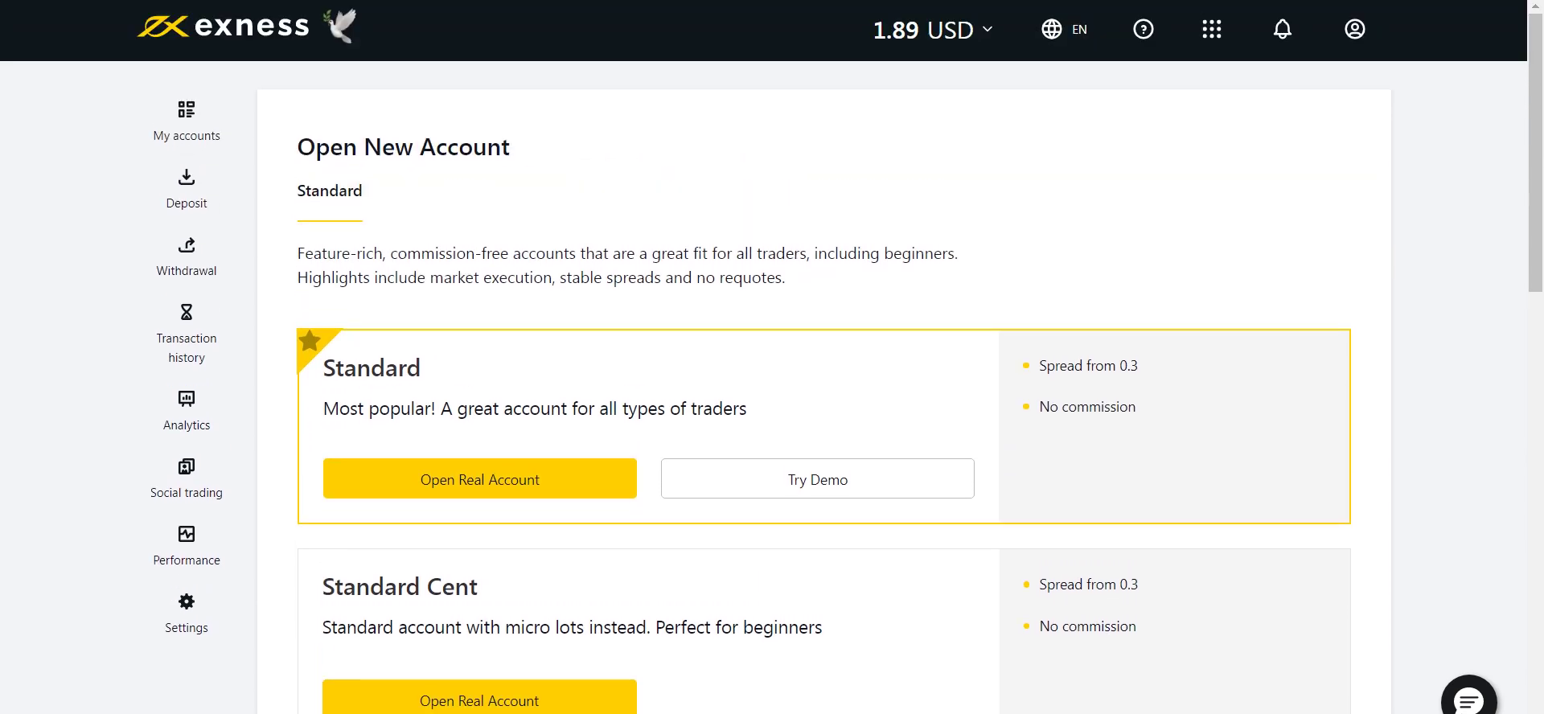
pyautogui.scroll(-1, 772, 357)
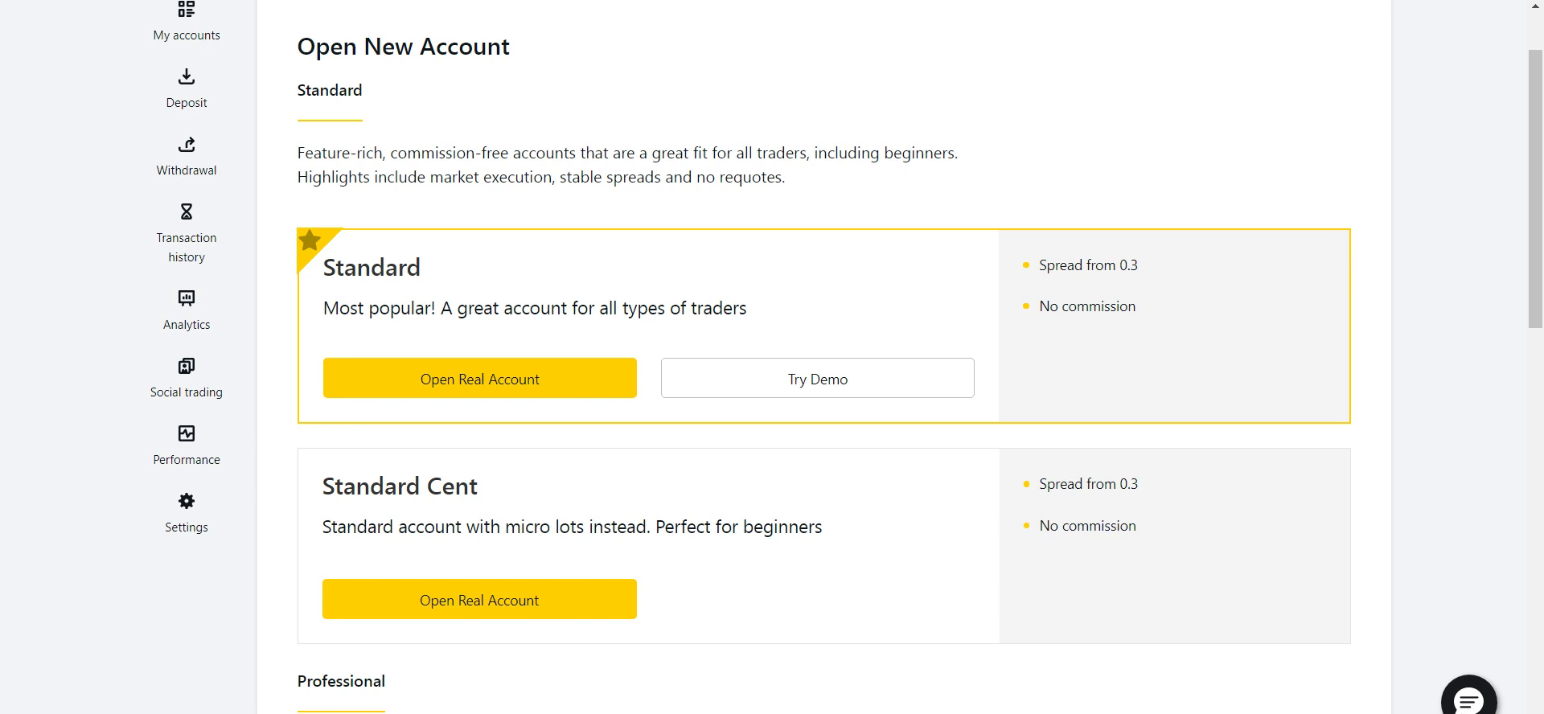
pyautogui.moveTo(371, 267); pyautogui.dragTo(751, 309)
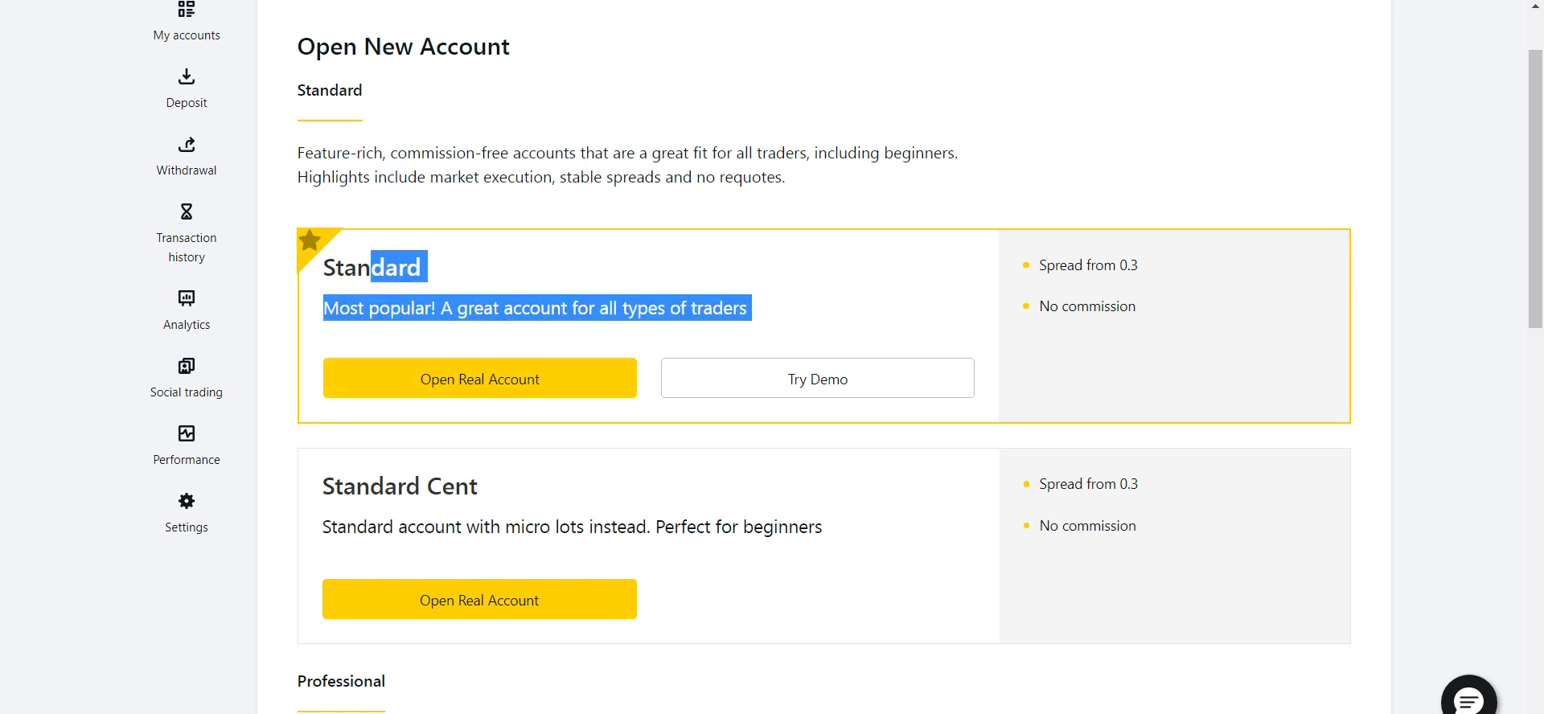
pyautogui.scroll(1, 772, 357)
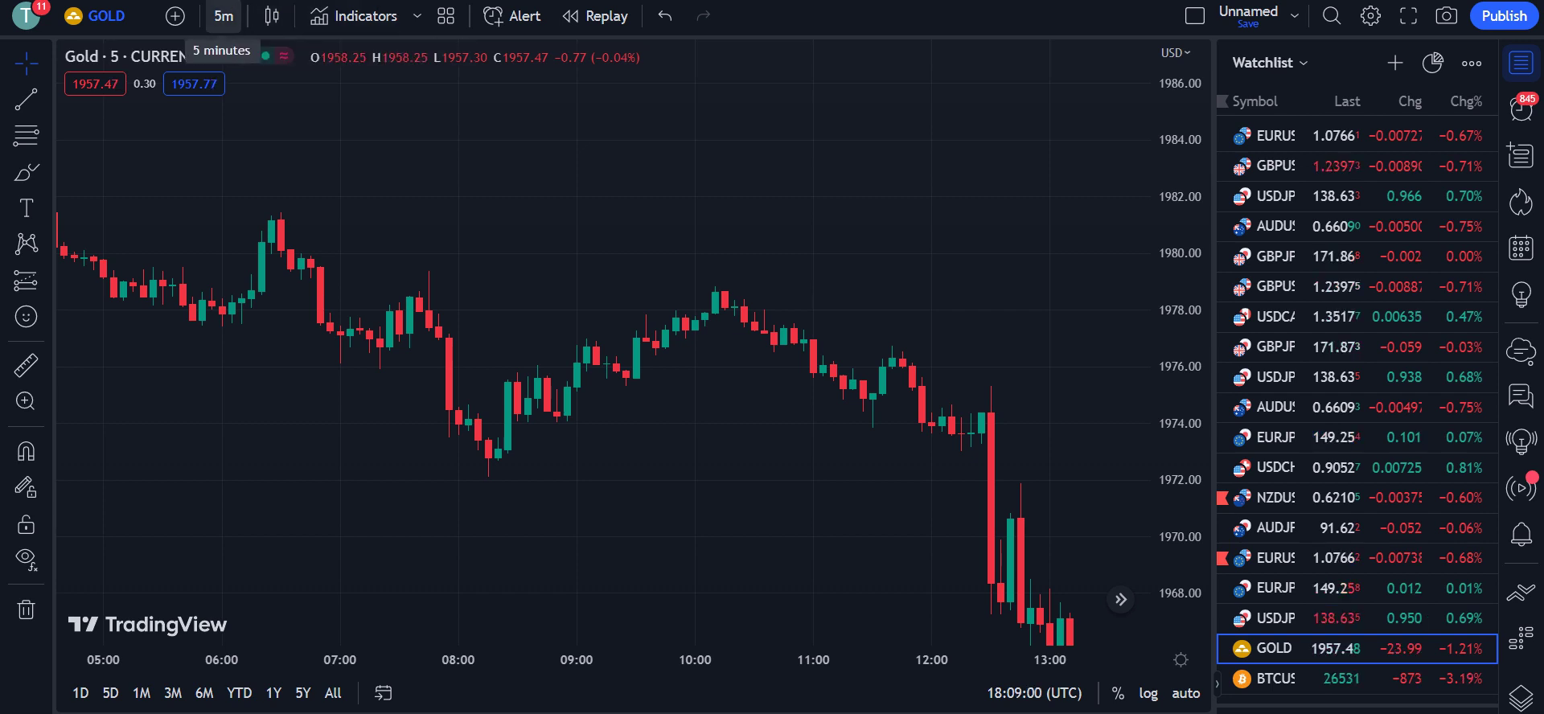
pyautogui.click(223, 16)
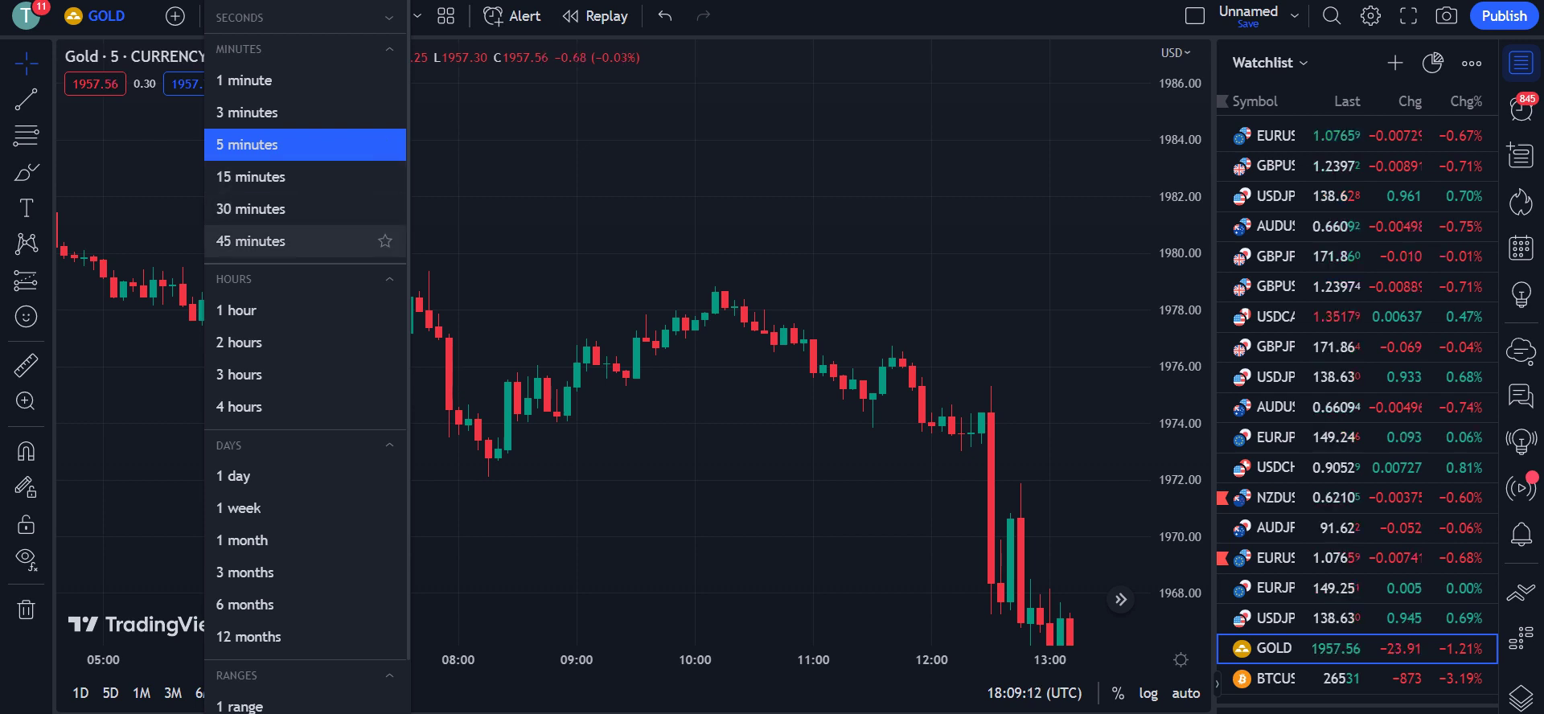
pyautogui.click(537, 156)
# Find the community script Machine Learning & Optimization Moving Average by searching "machine learning optimization" and add it to the gold chart
pyautogui.click(354, 17)
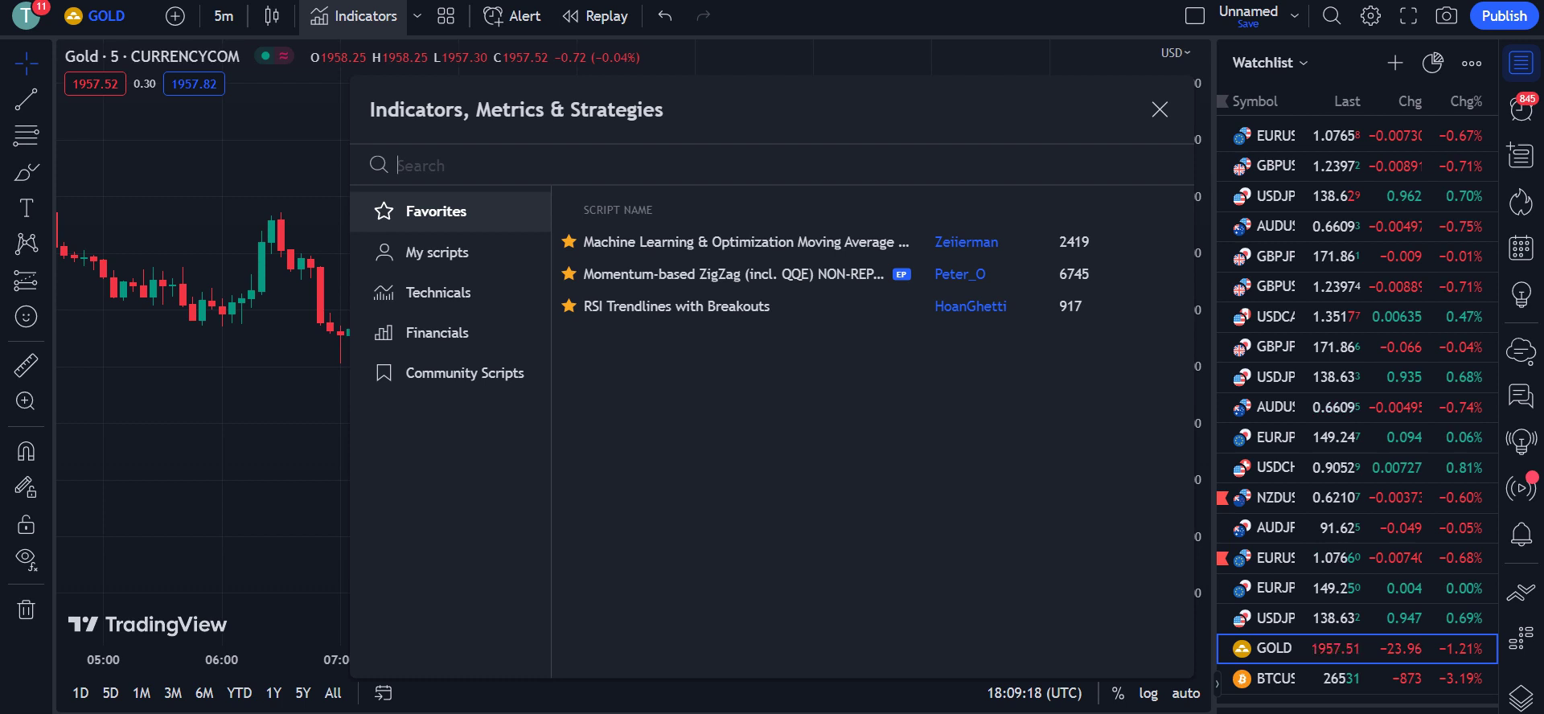
pyautogui.write('m')
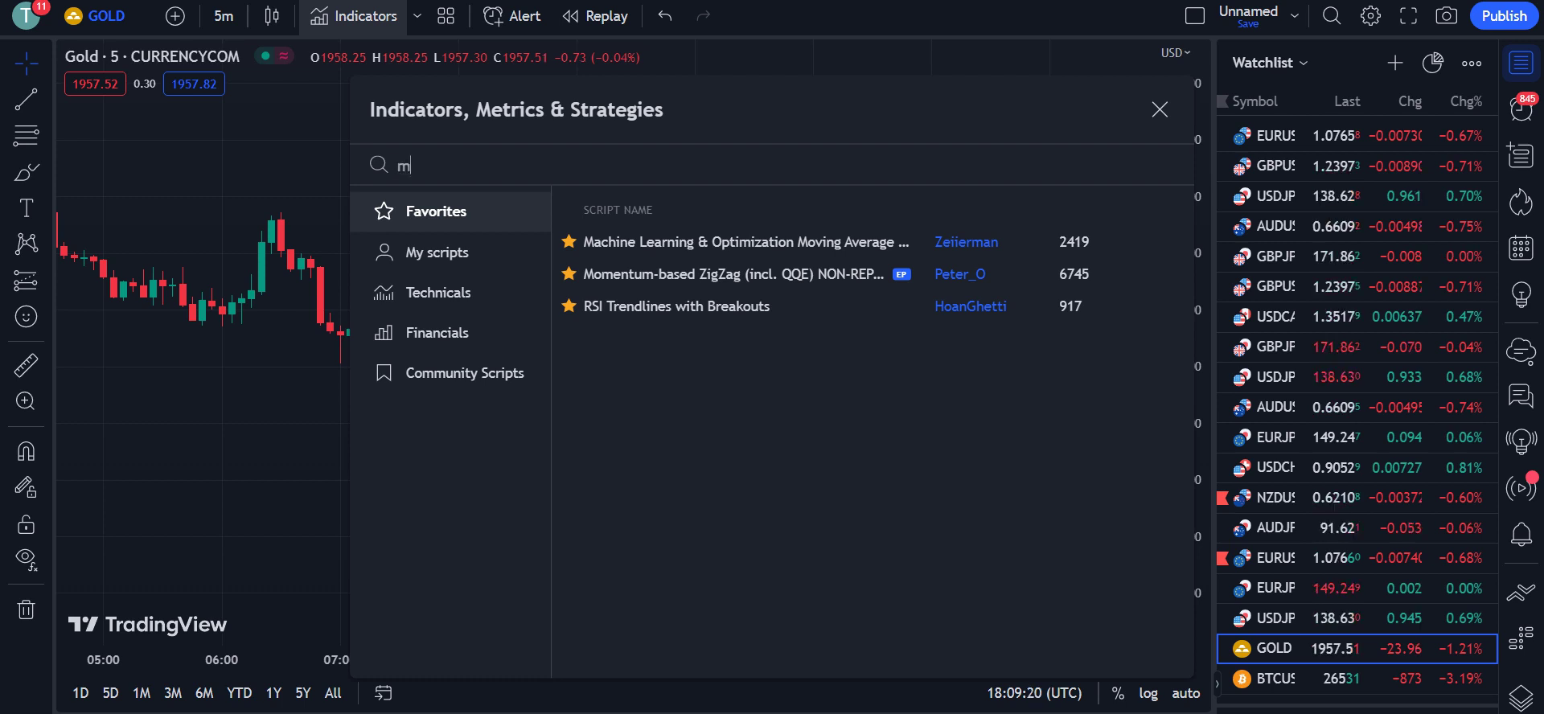
pyautogui.write('ac')
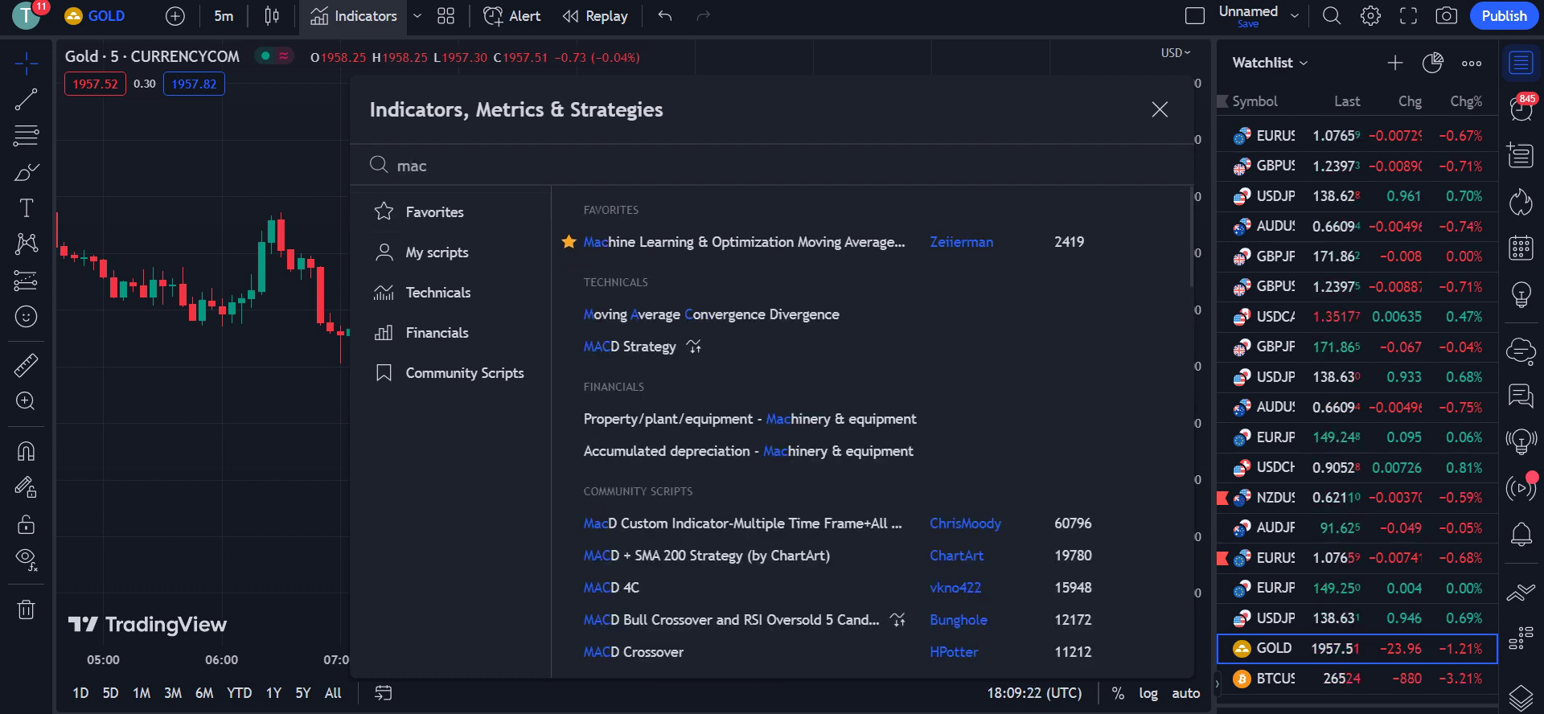
pyautogui.write('hine l')
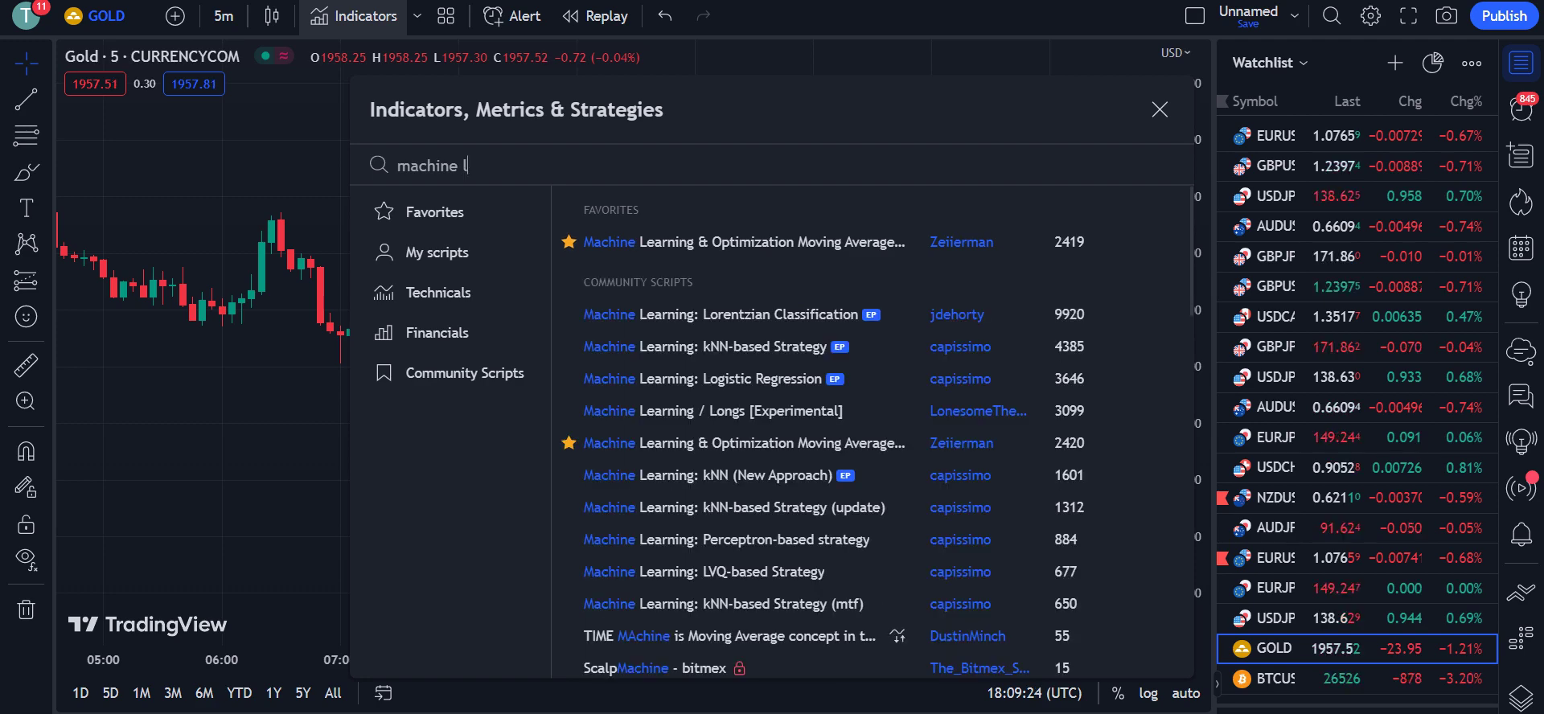
pyautogui.write('earning')
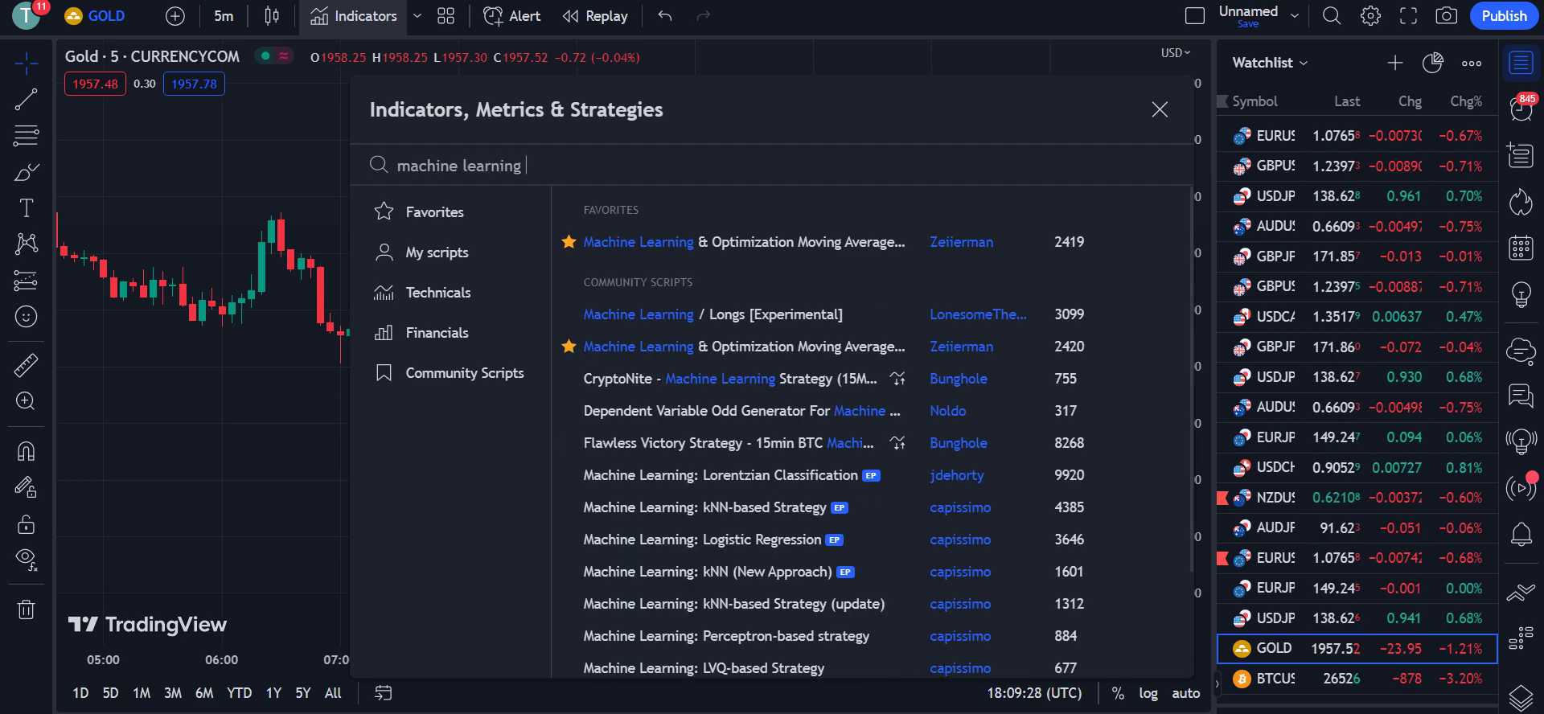
pyautogui.write(' opti')
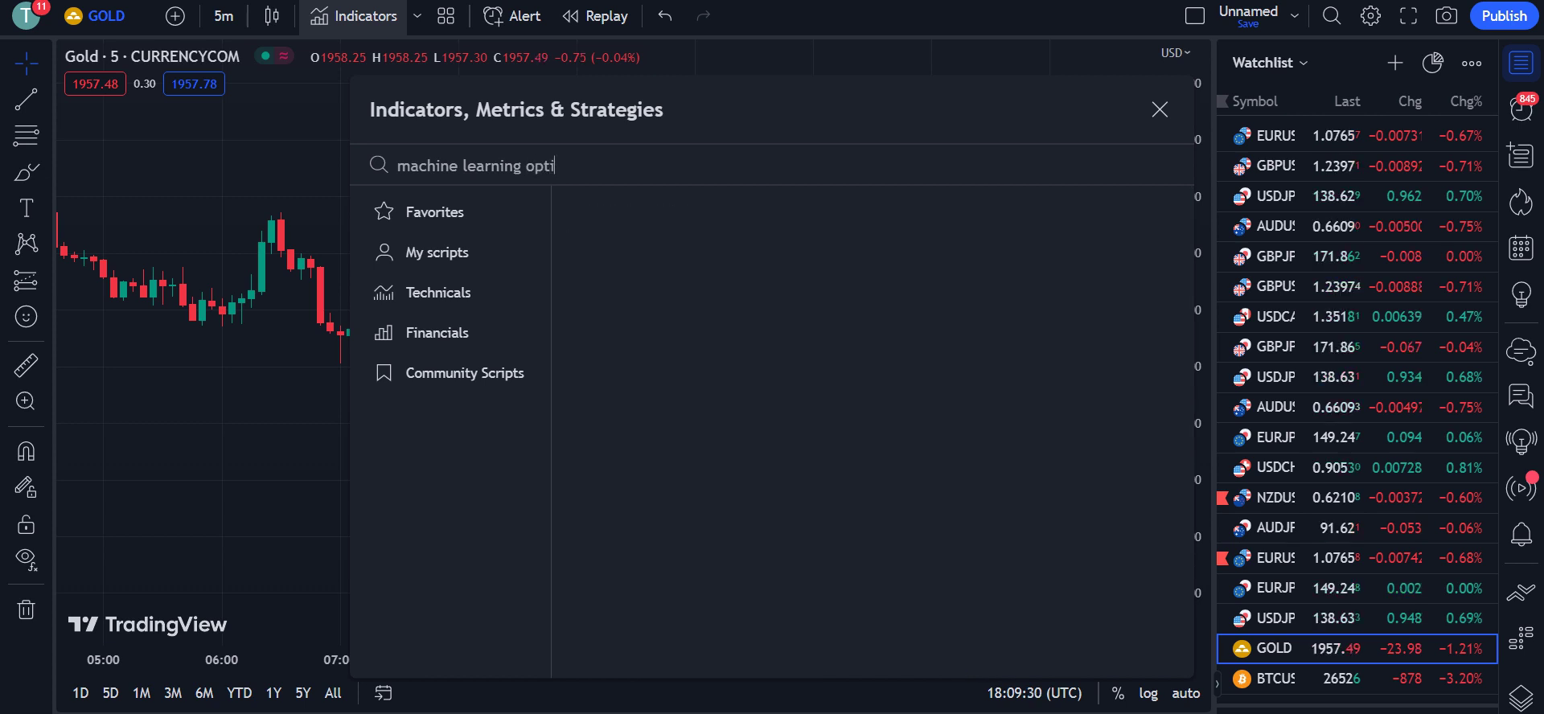
pyautogui.write('mization')
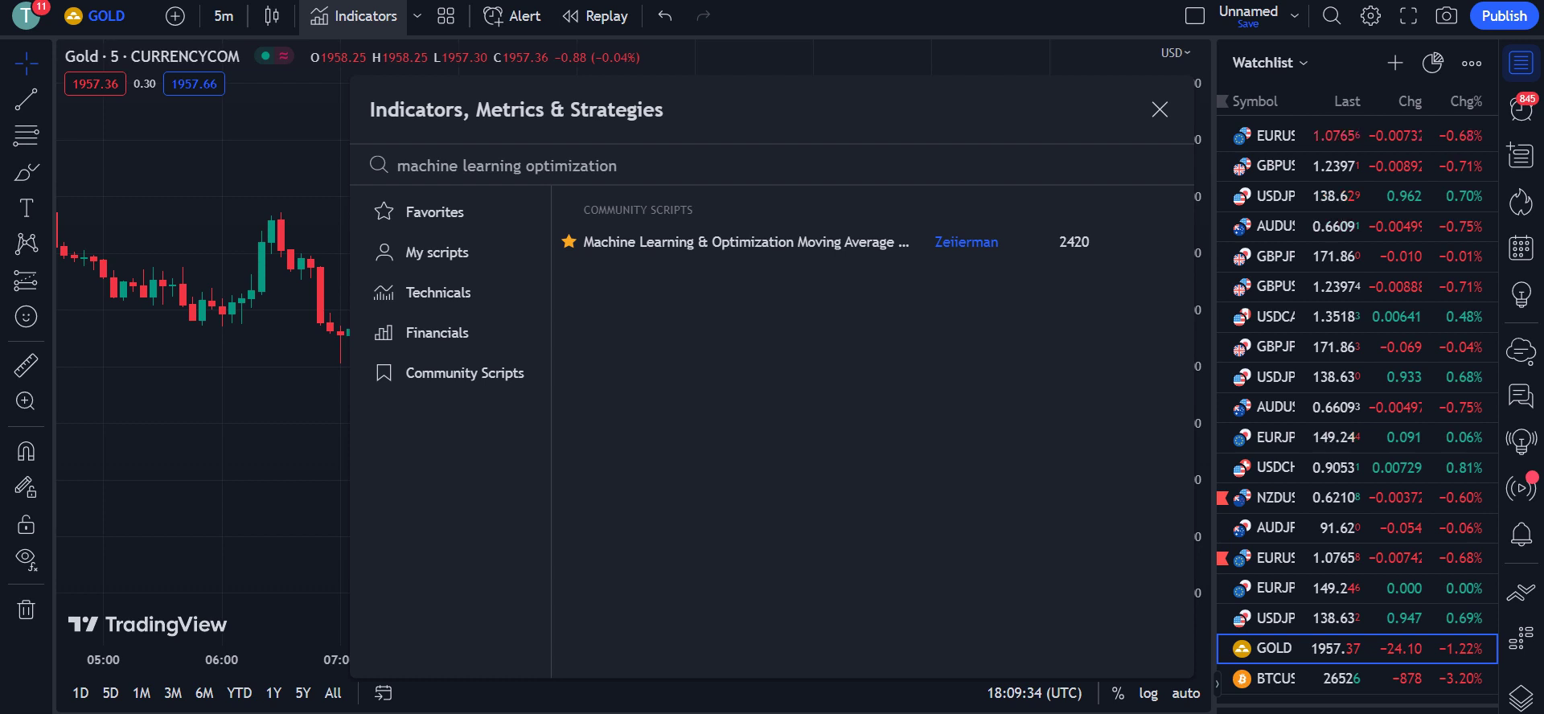
pyautogui.press('Down')
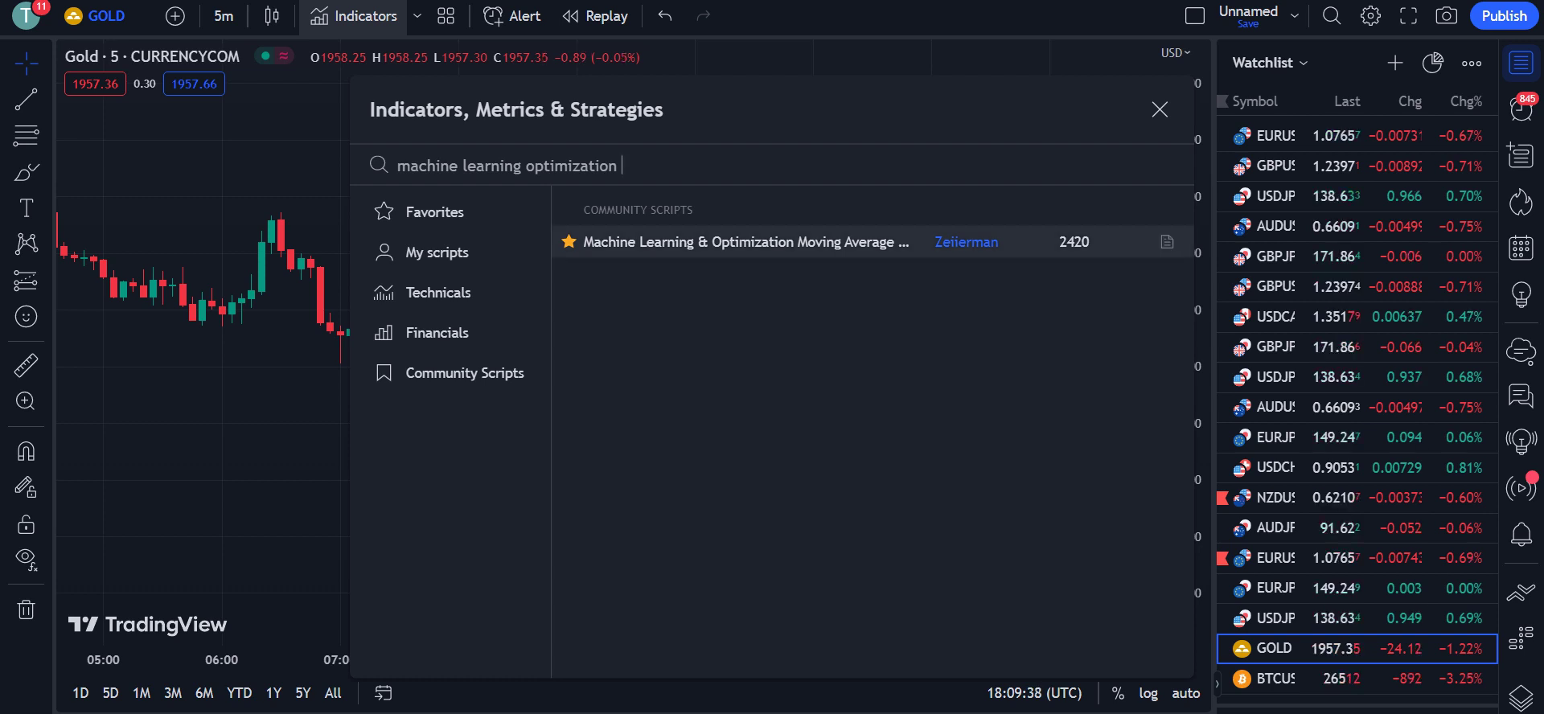
pyautogui.press('Return')
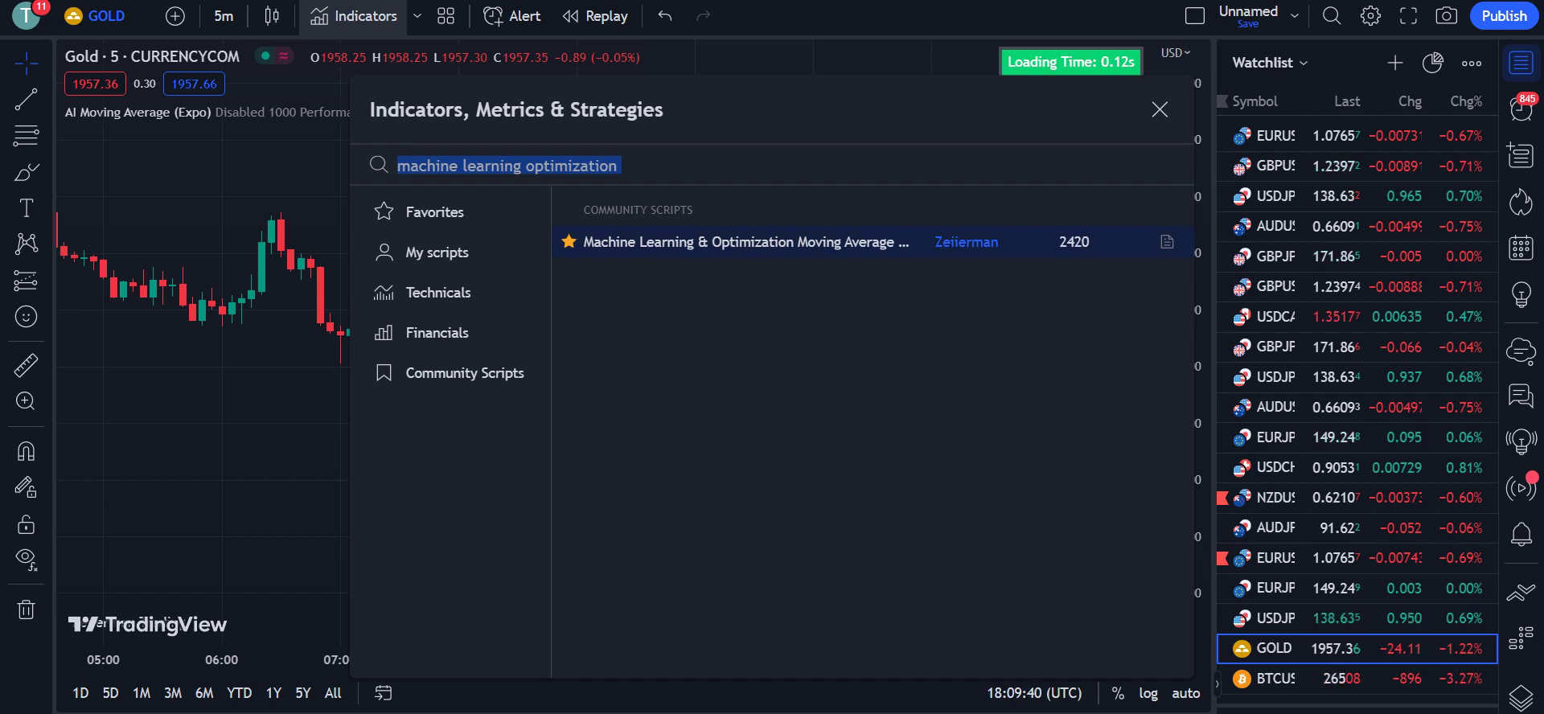
pyautogui.press('Escape')
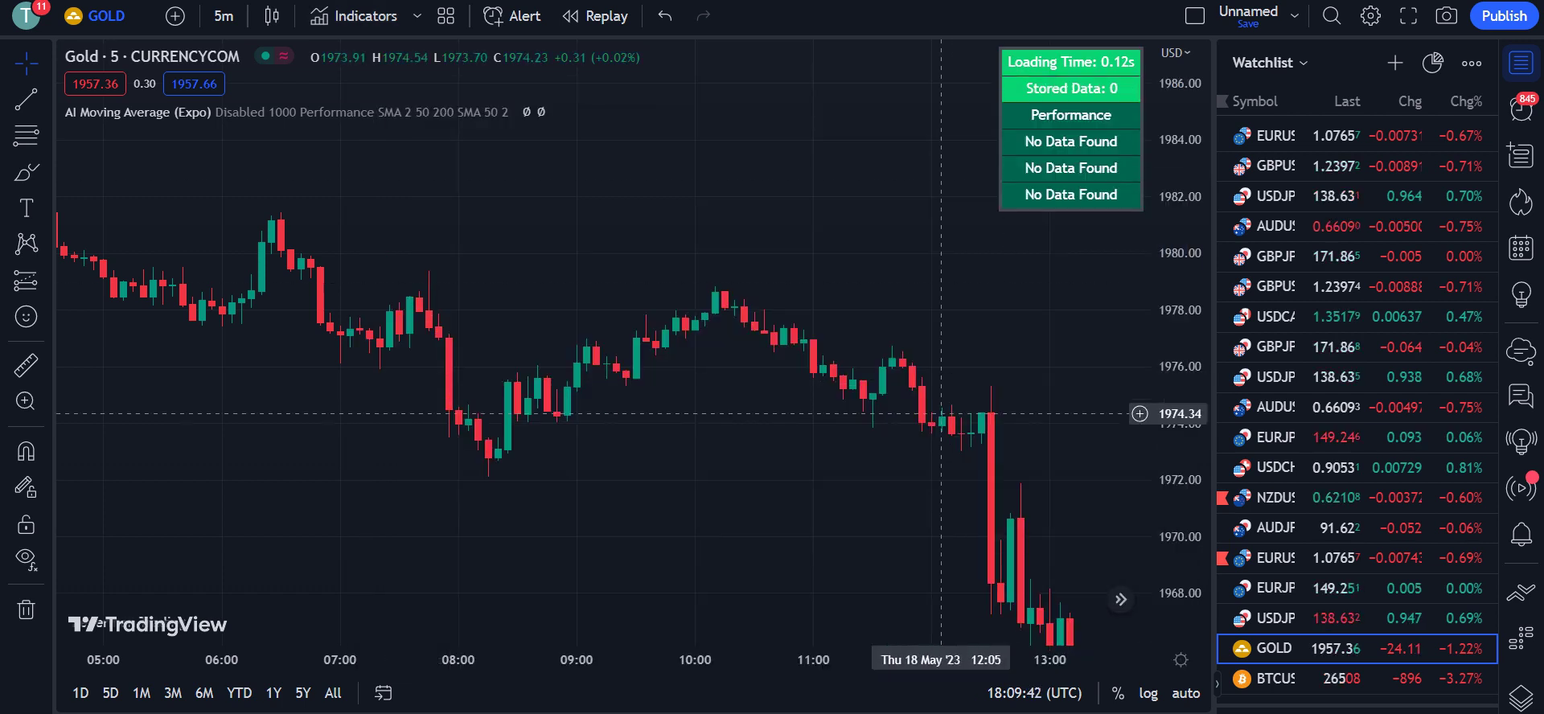
# Configure the AI Moving Average machine settings with All Data as historical data, a Combined optimization goal and machine learning activated
pyautogui.moveTo(754, 474); pyautogui.dragTo(812, 463)
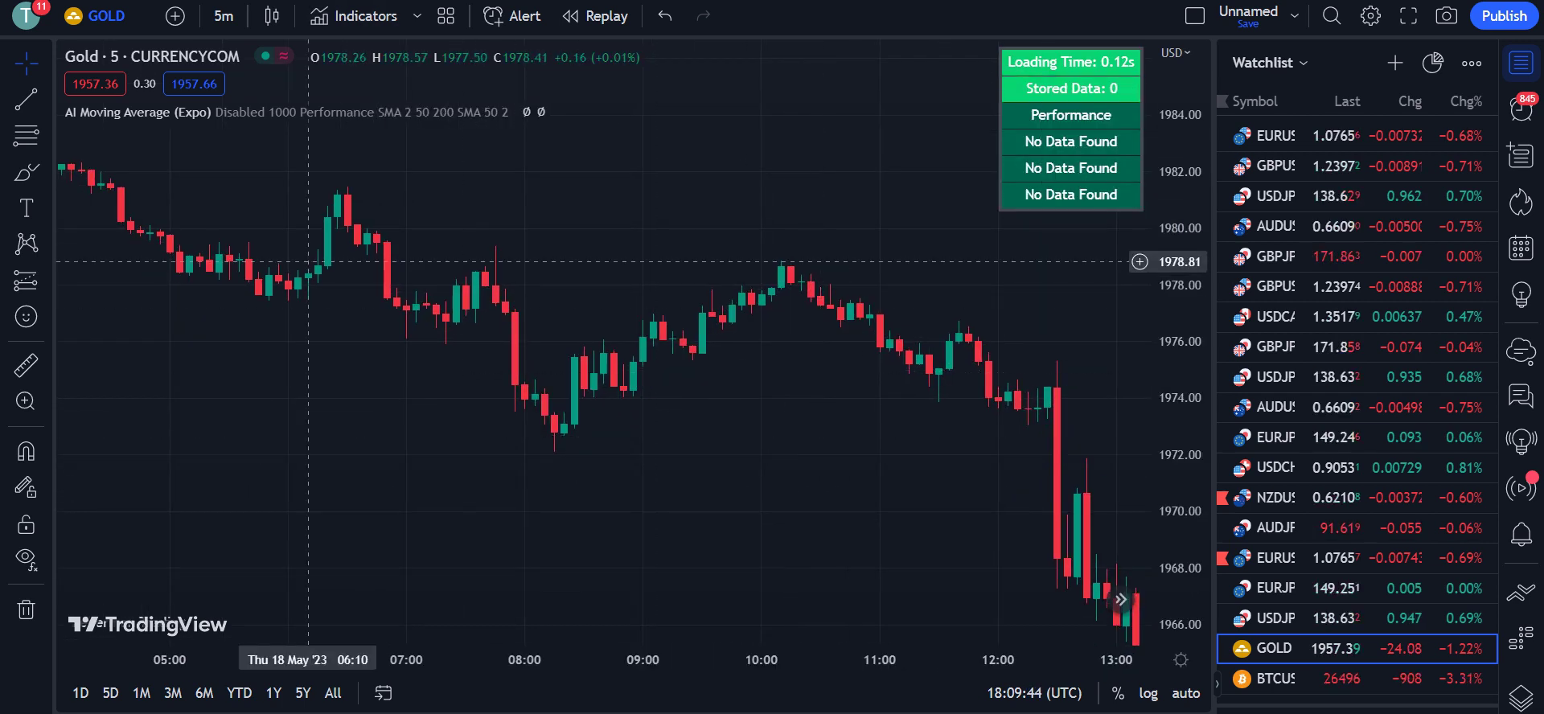
pyautogui.moveTo(611, 111)
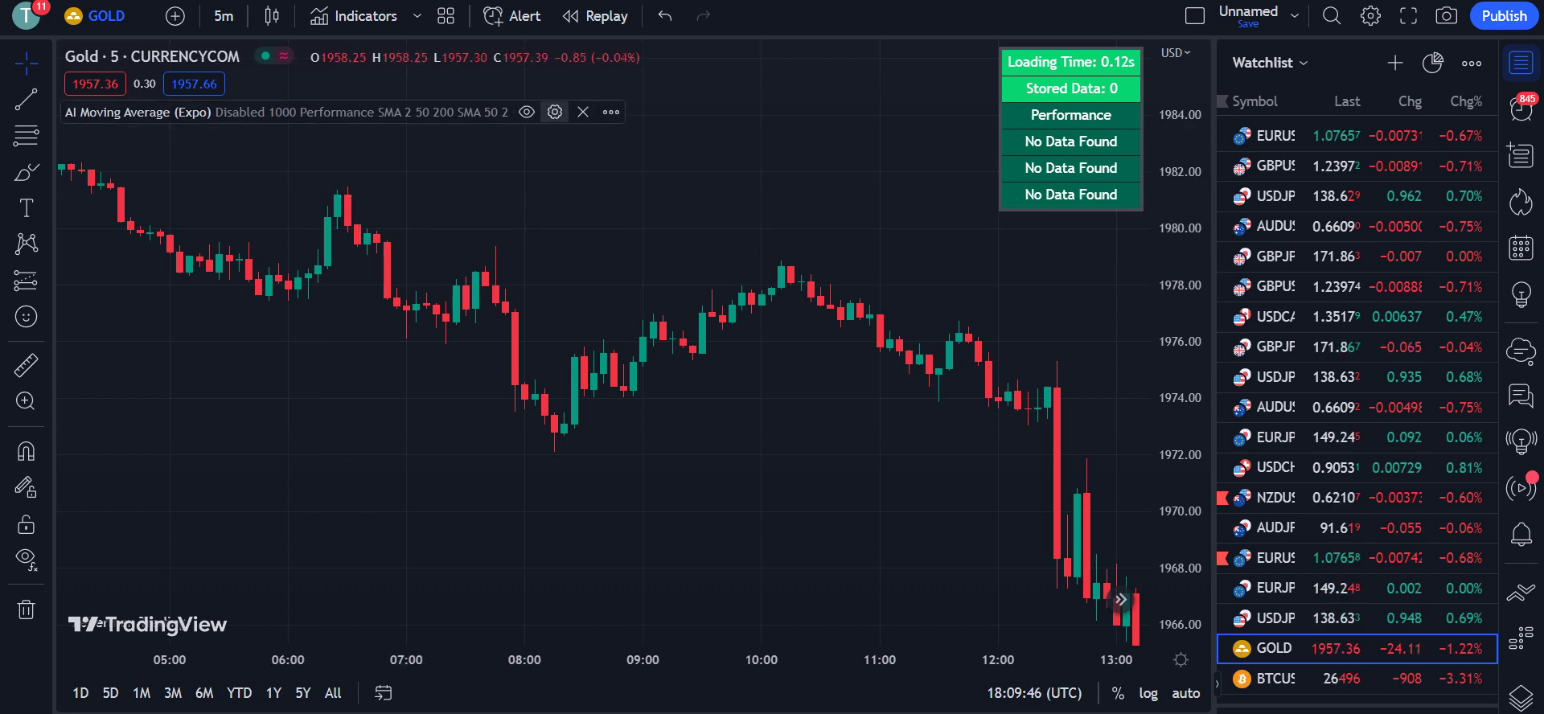
pyautogui.click(554, 112)
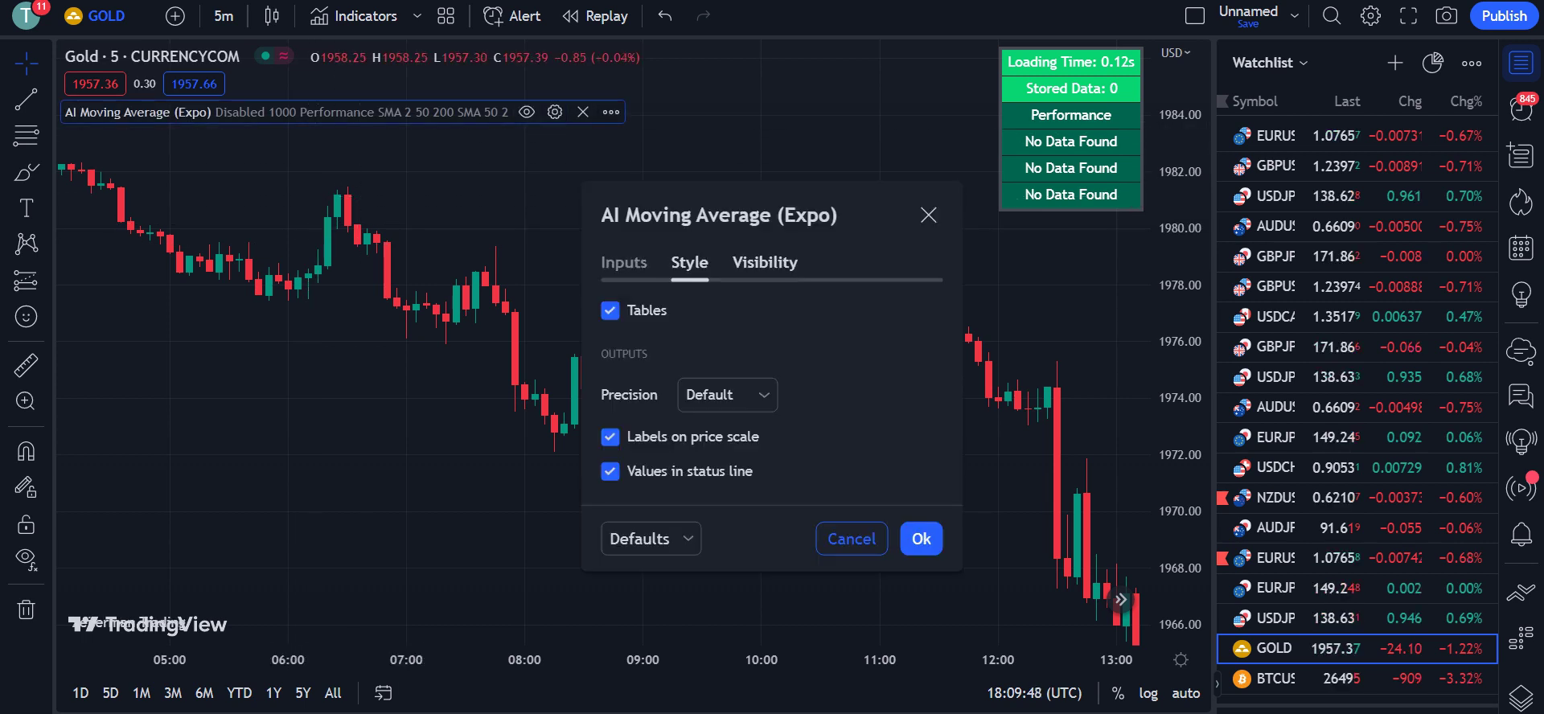
pyautogui.click(623, 263)
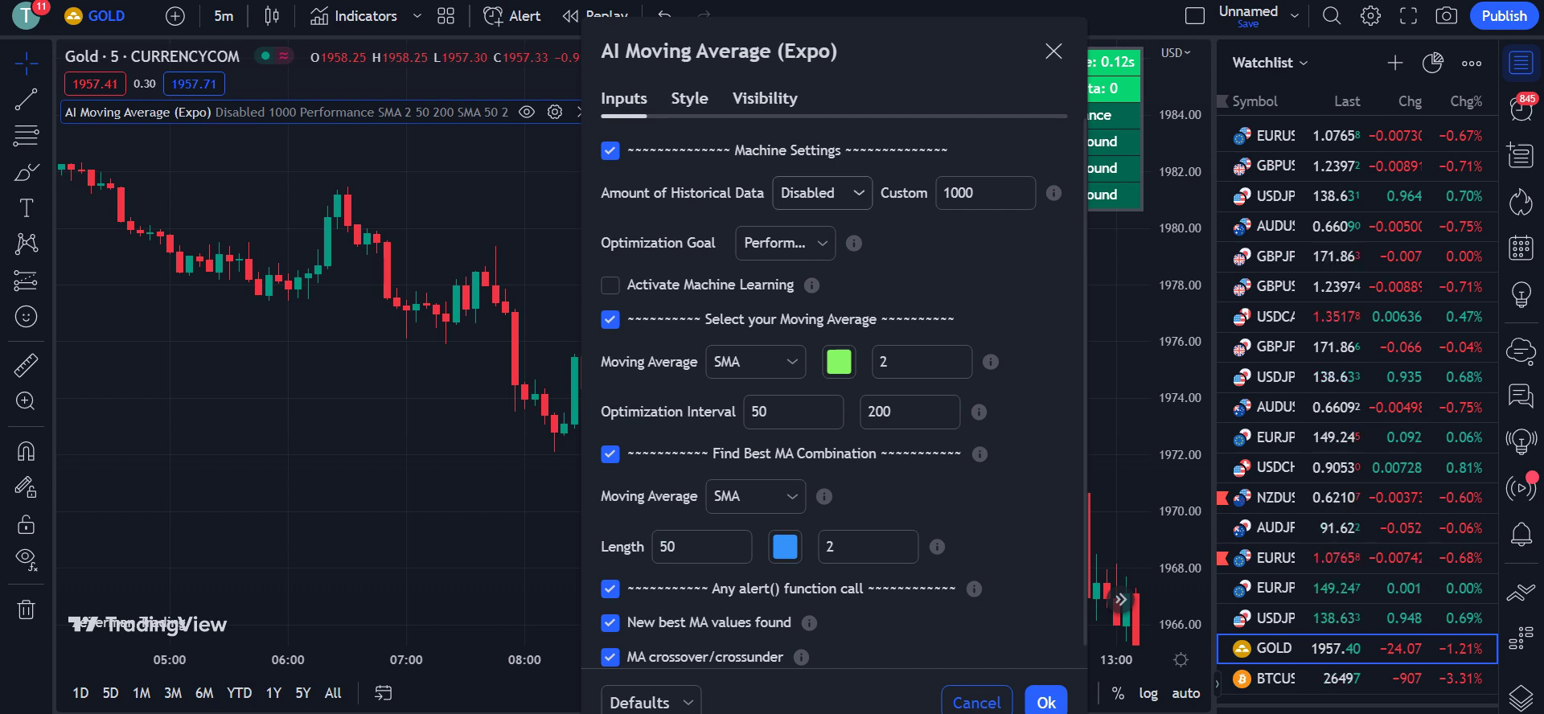
pyautogui.click(859, 193)
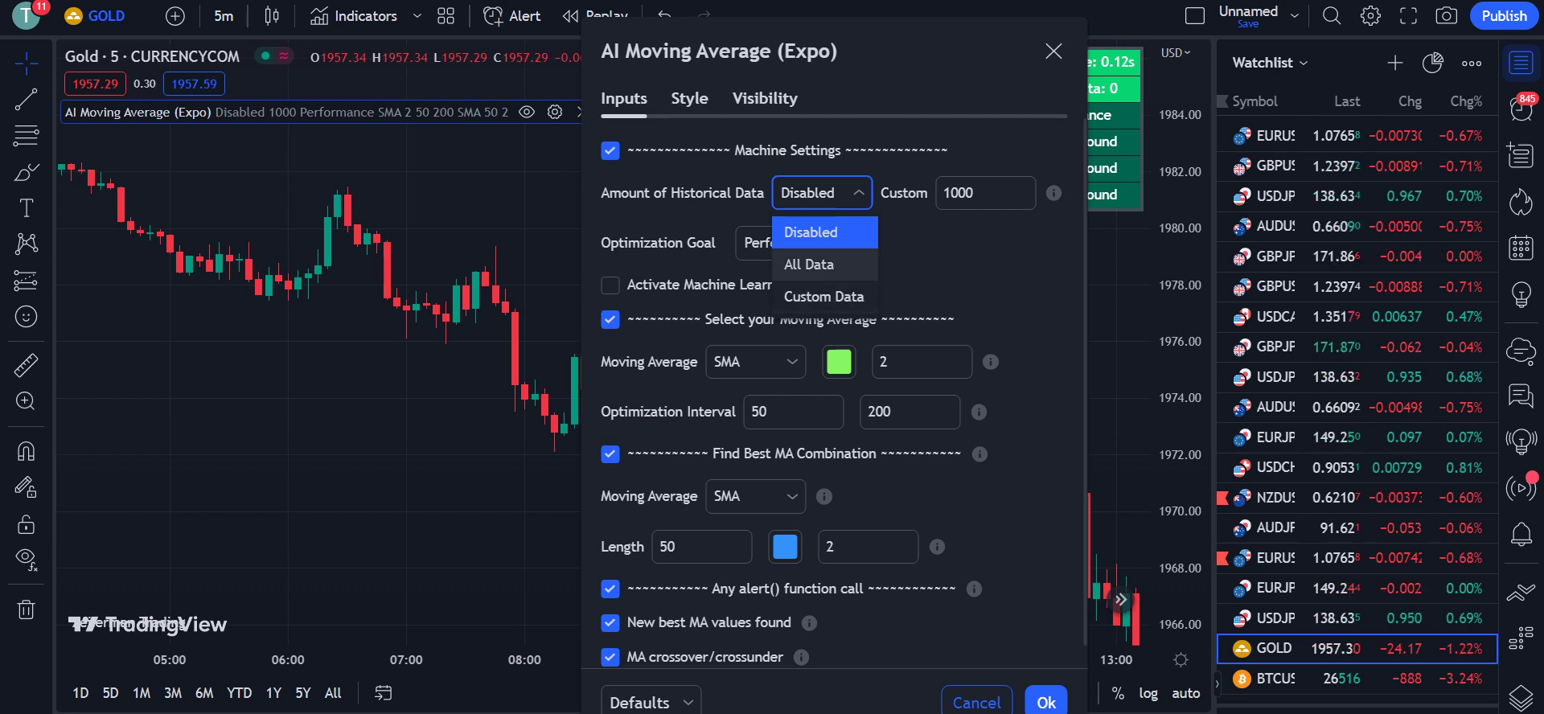
pyautogui.click(824, 264)
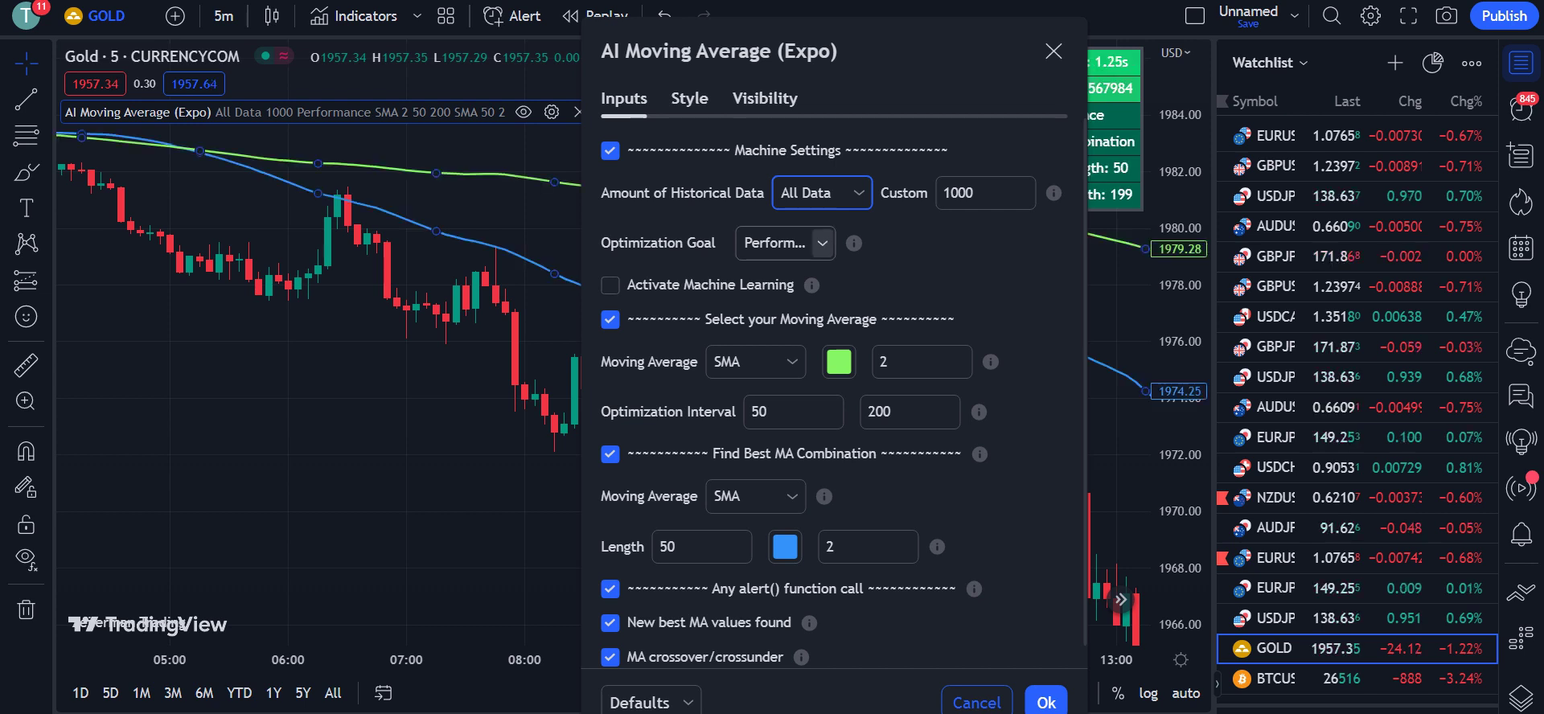
pyautogui.click(822, 242)
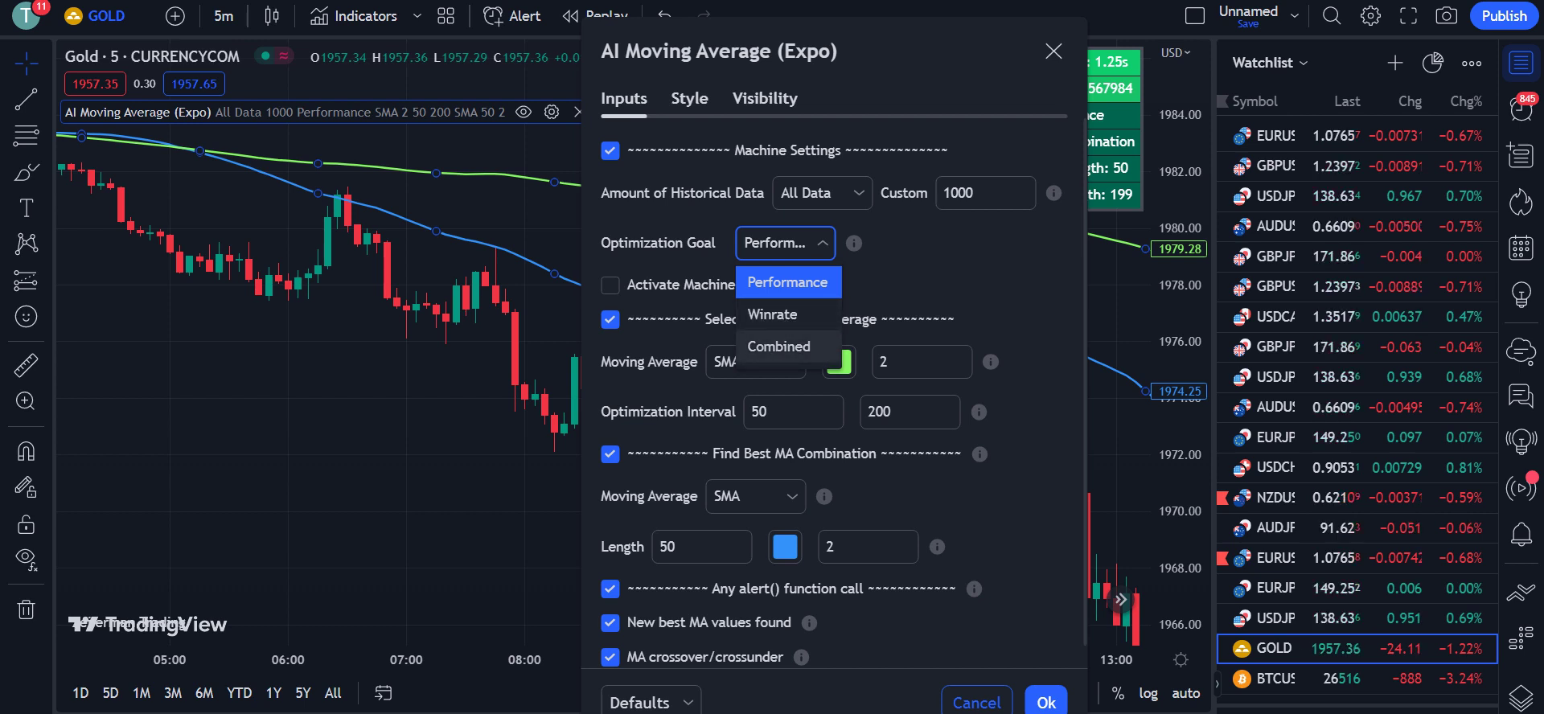
pyautogui.click(778, 346)
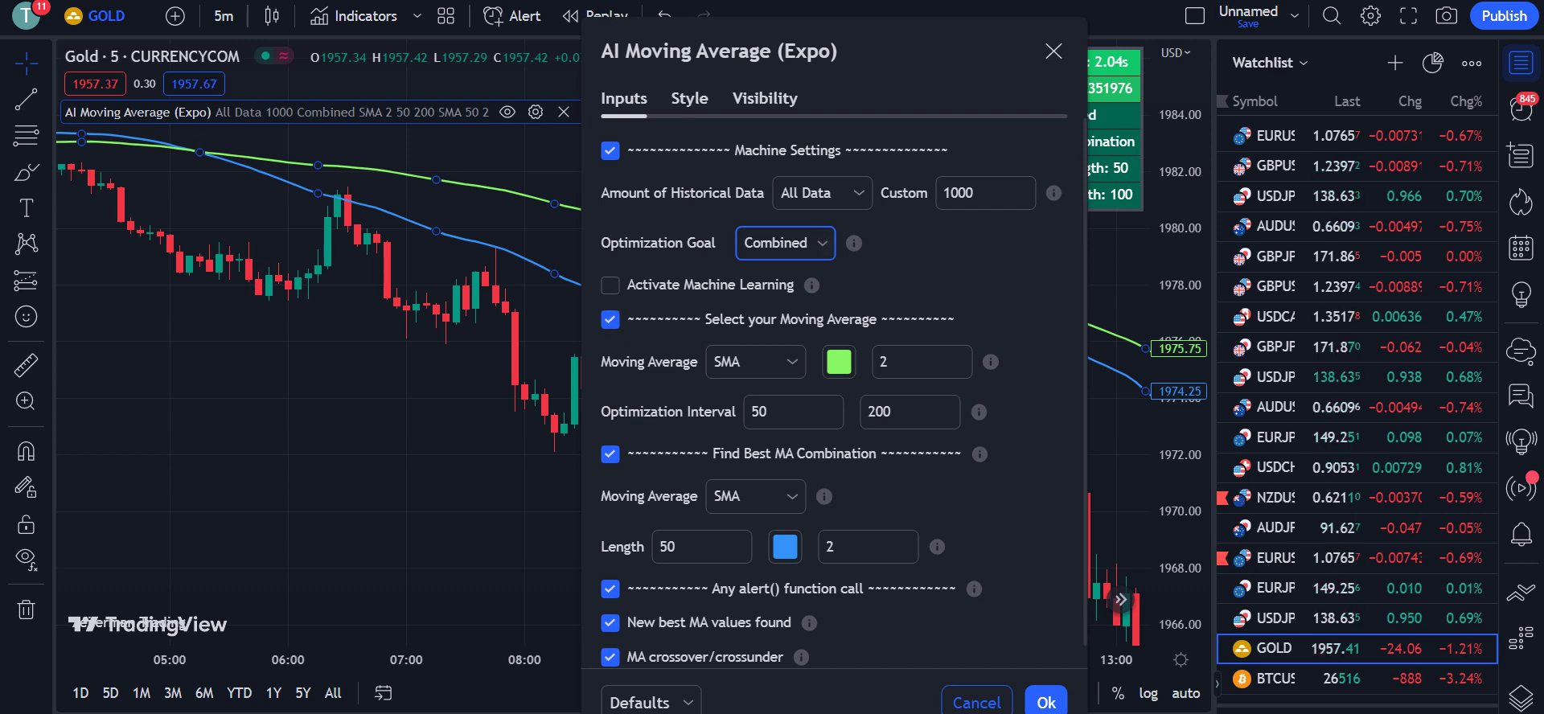
pyautogui.click(610, 284)
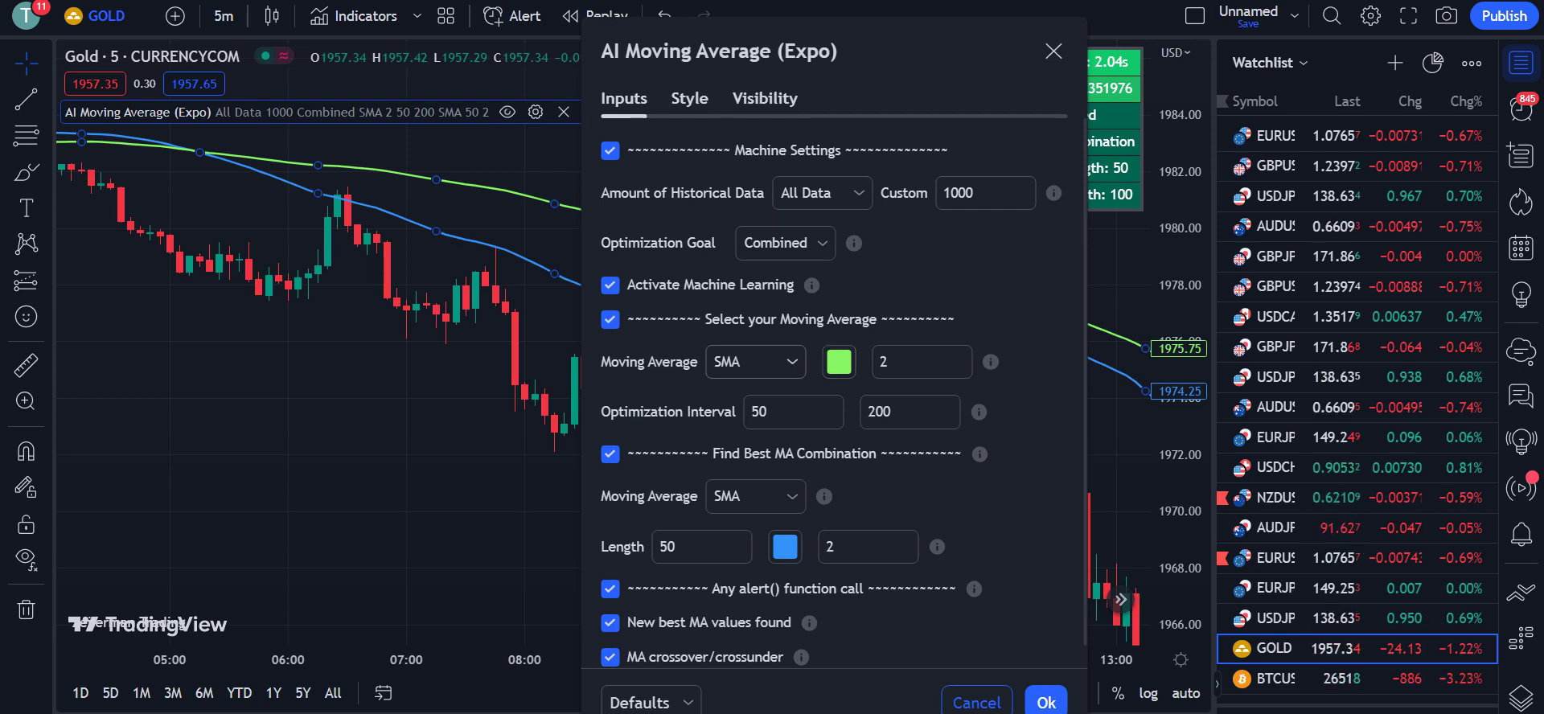
# Set the AI Moving Average's selected moving average to EMA and its best-combination moving average to HULL, and apply the settings
pyautogui.click(792, 361)
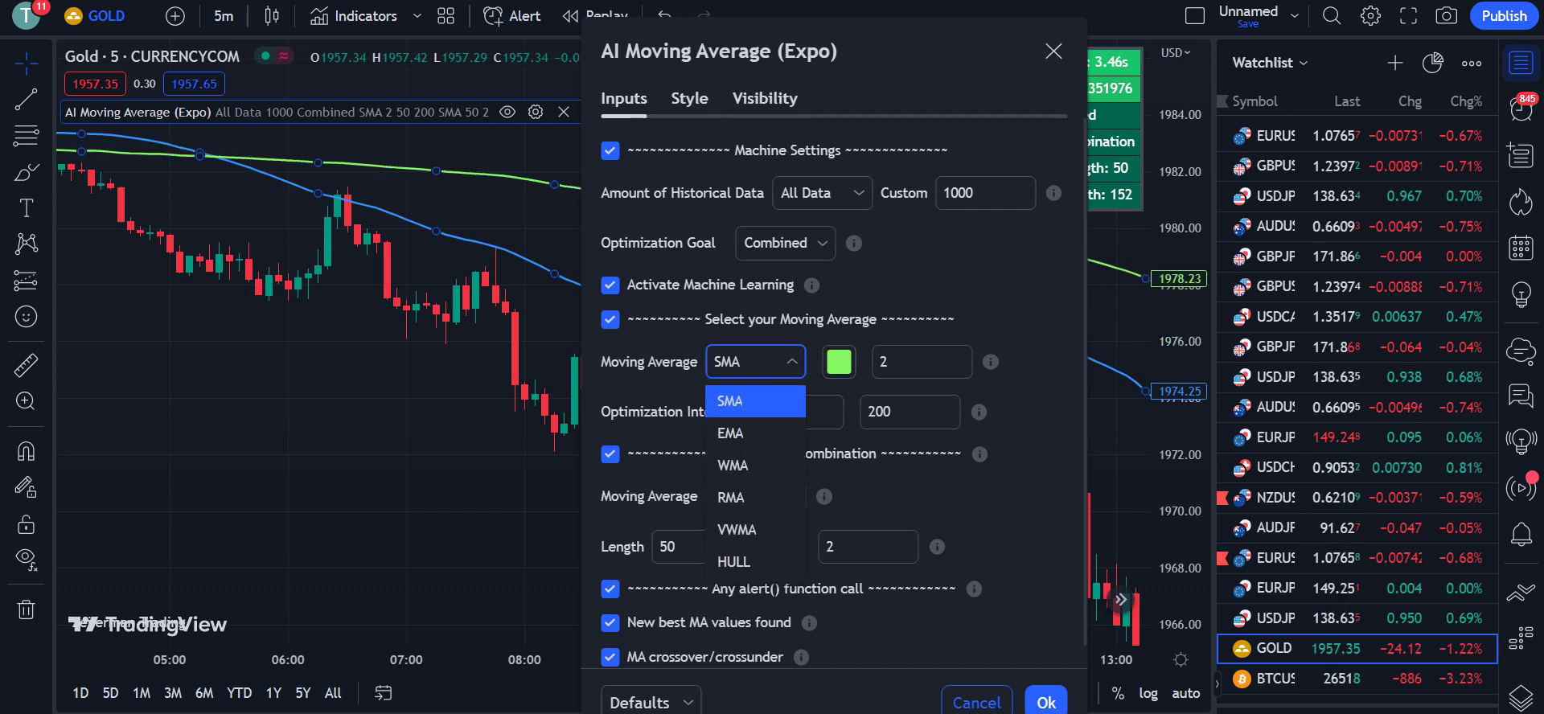
pyautogui.click(731, 433)
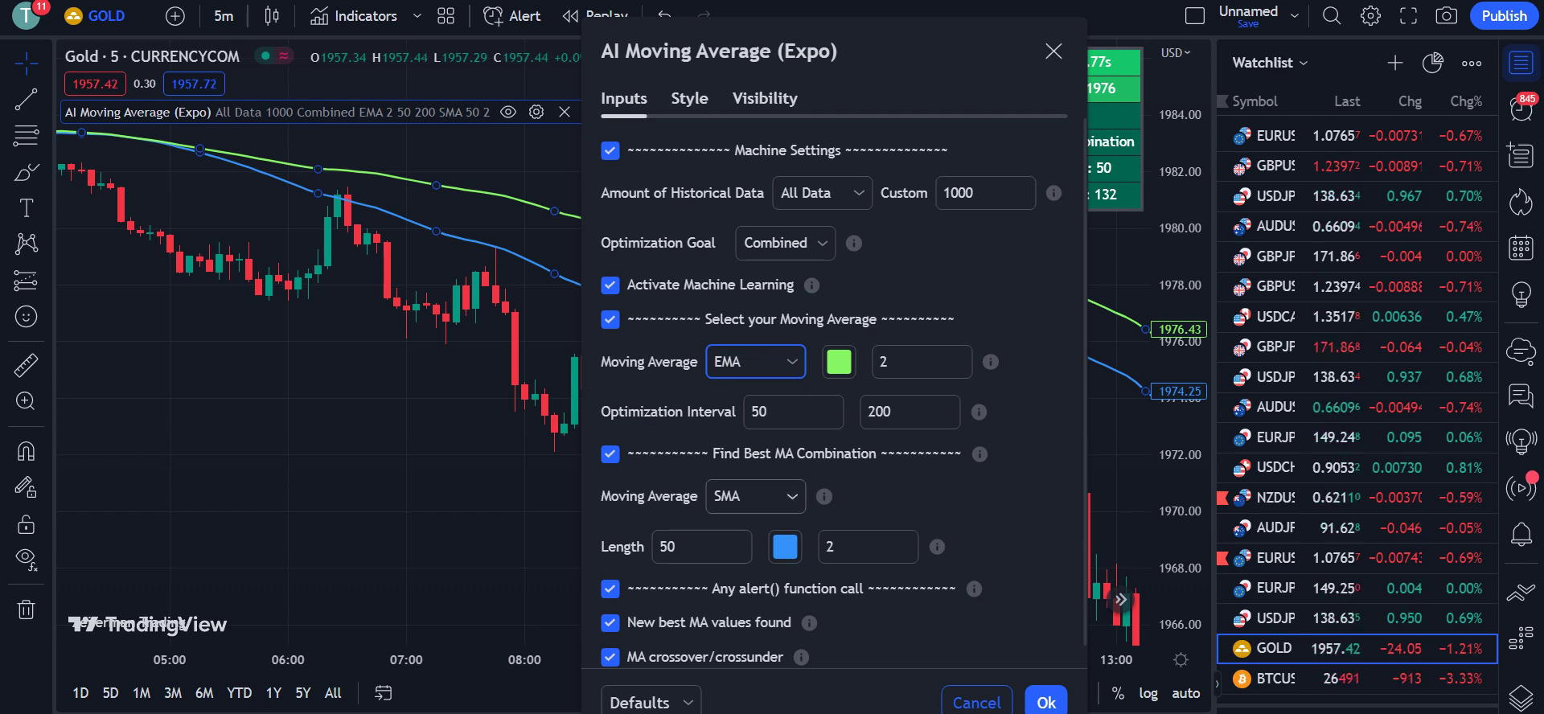
pyautogui.click(792, 496)
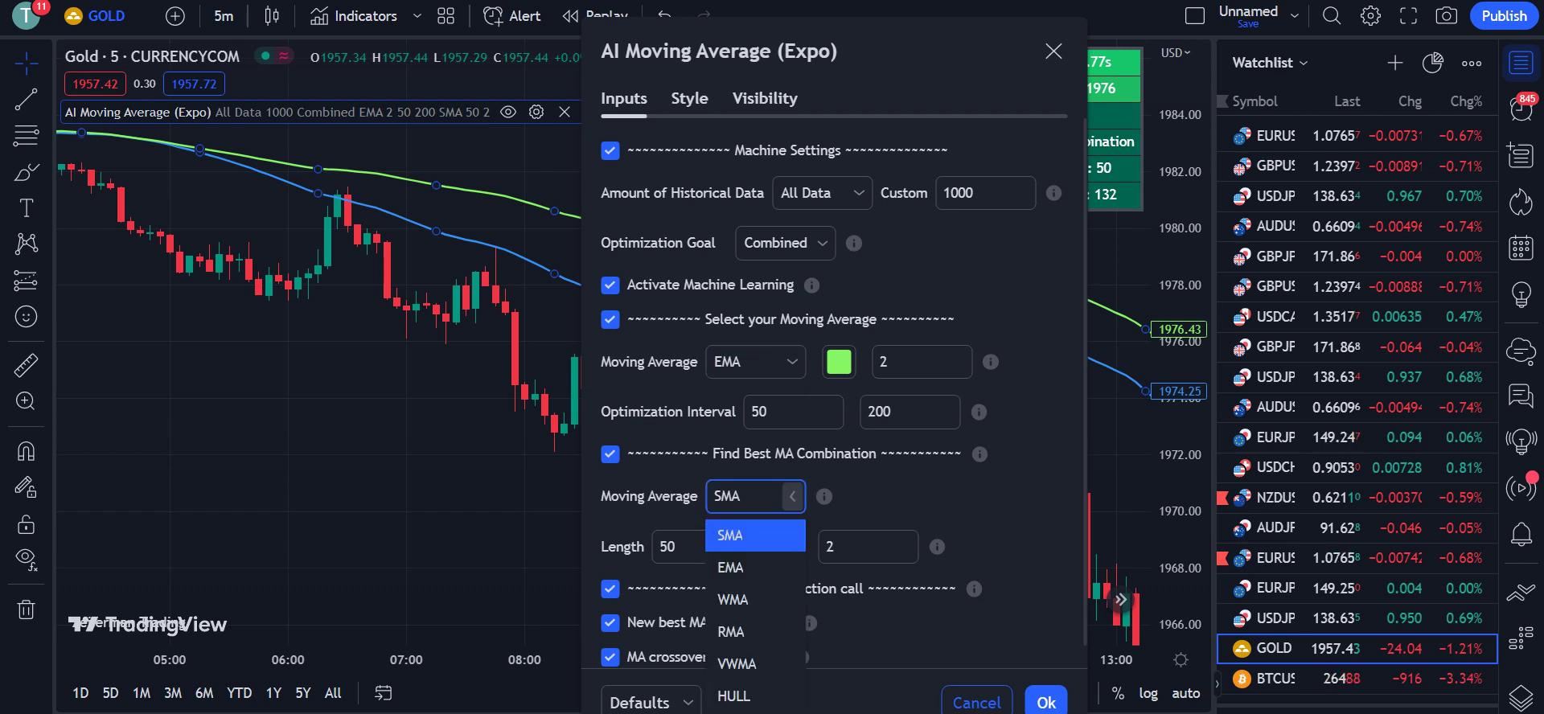
pyautogui.click(733, 695)
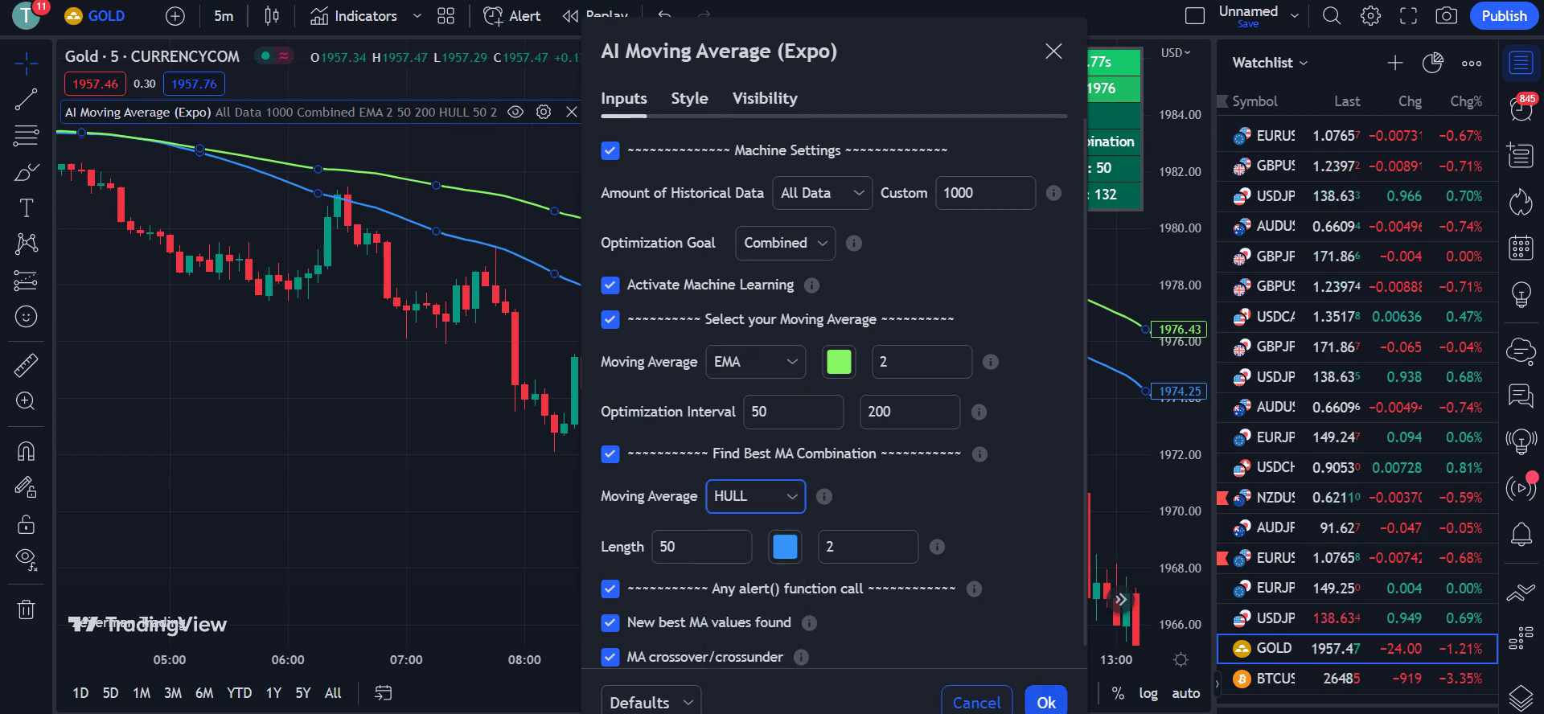
pyautogui.click(1046, 701)
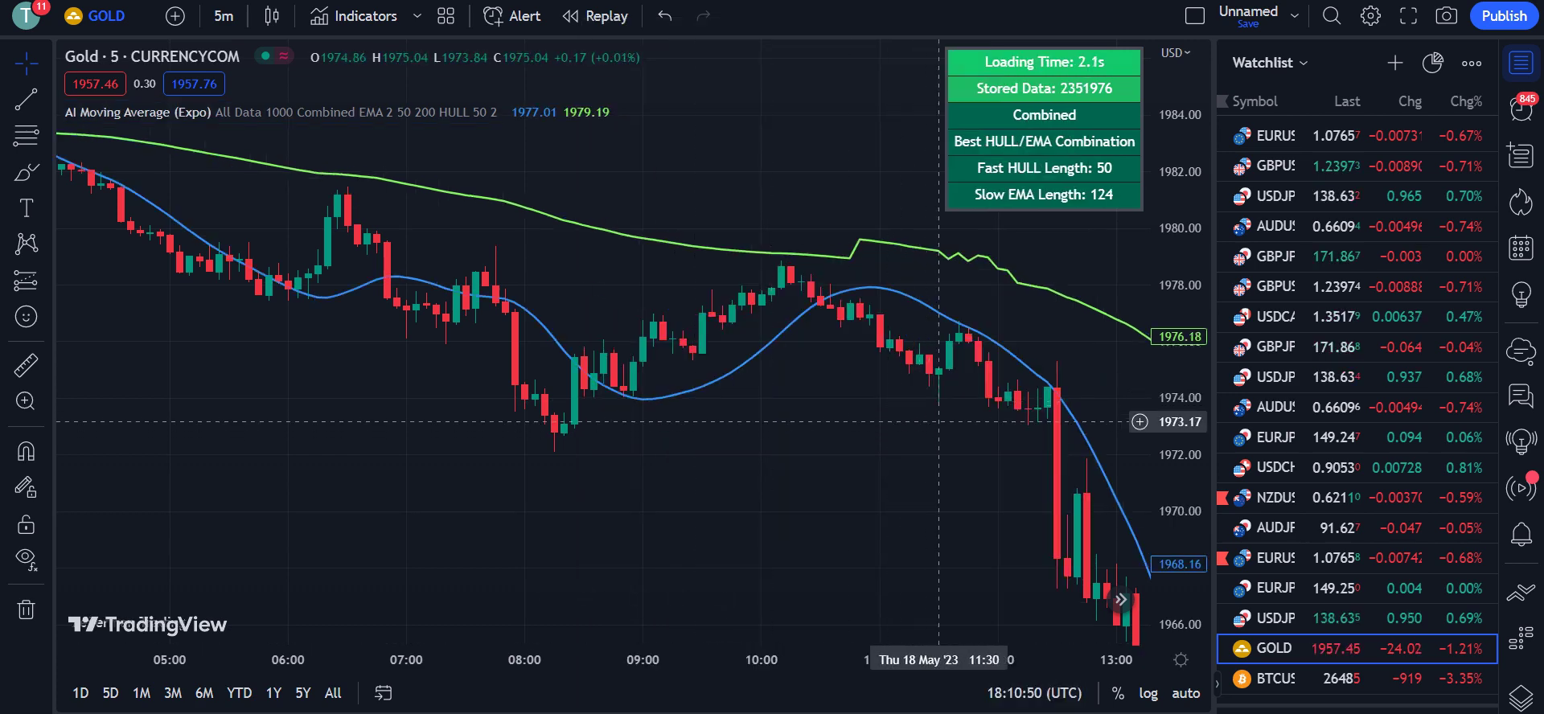
# Find the community script Momentum-based ZigZag (incl. QQE) by searching "momentum based" and add it to the gold chart
pyautogui.moveTo(938, 420); pyautogui.dragTo(673, 420)
pyautogui.moveTo(932, 420); pyautogui.dragTo(694, 419)
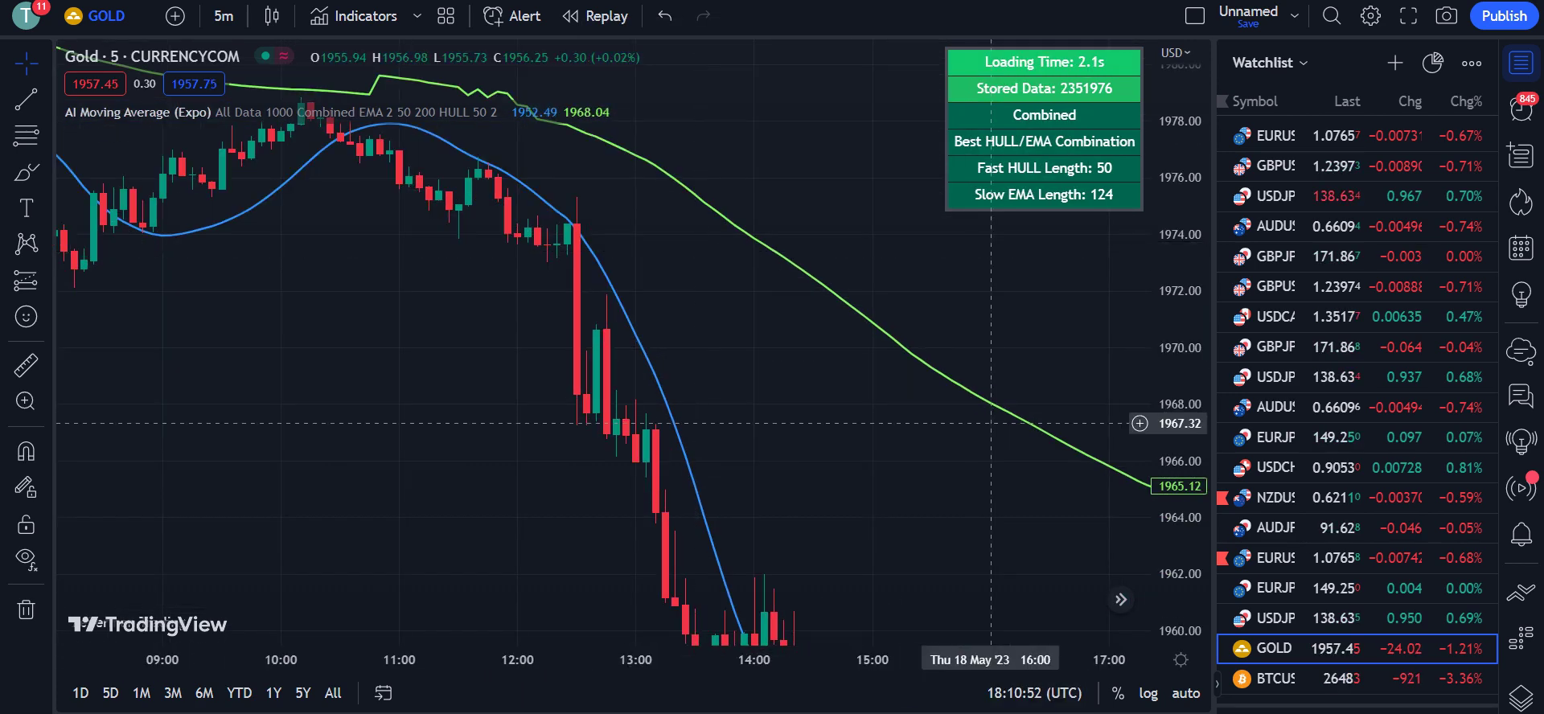
pyautogui.moveTo(1019, 498); pyautogui.dragTo(1036, 527)
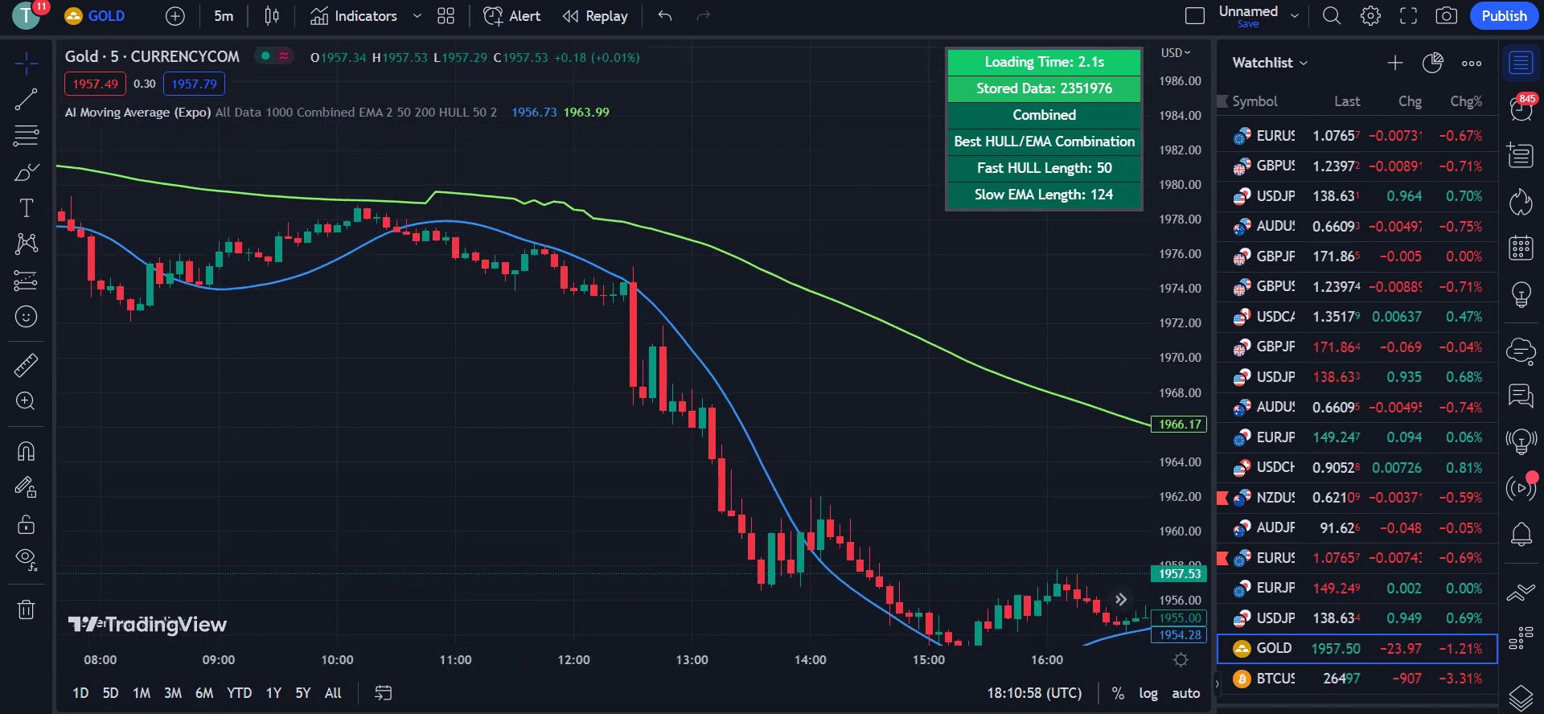
pyautogui.click(357, 17)
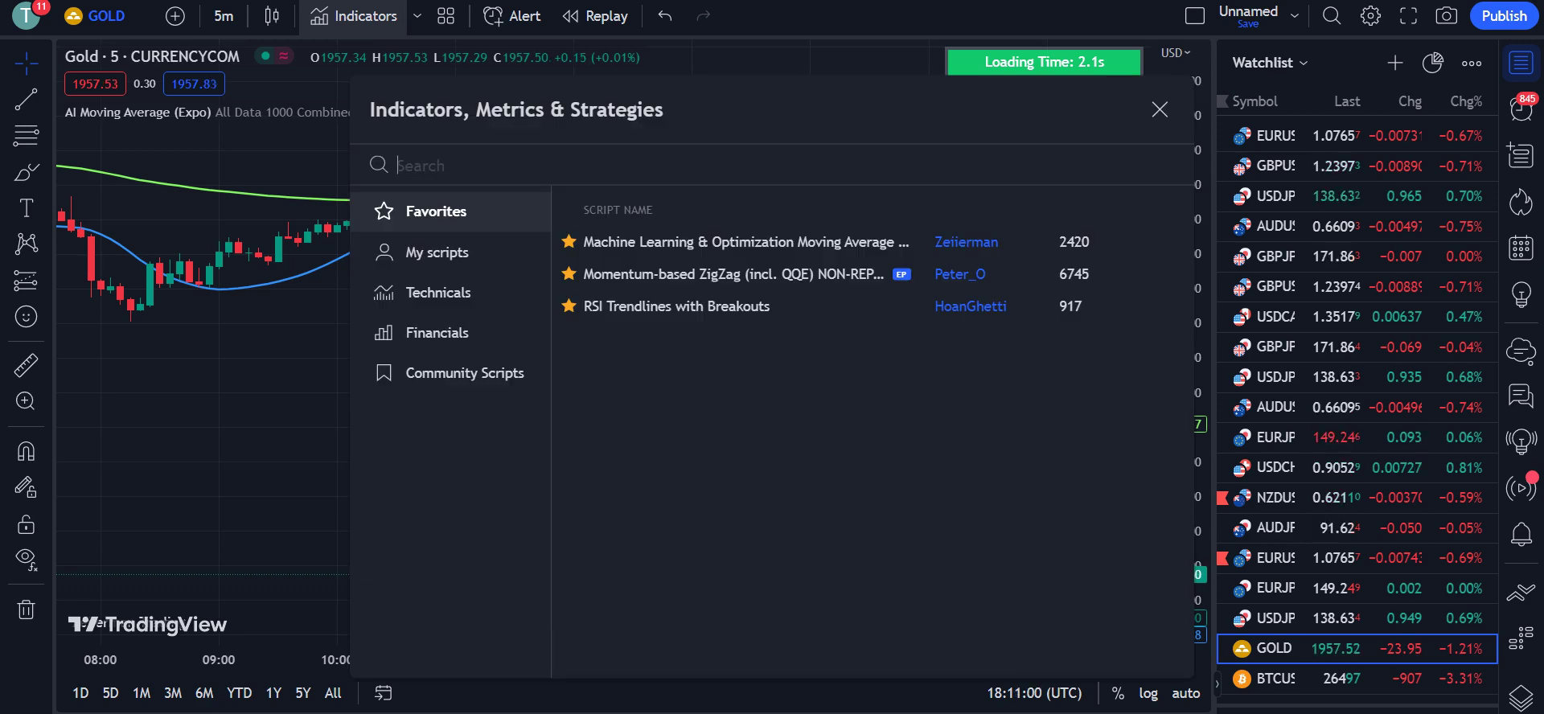
pyautogui.write('mo')
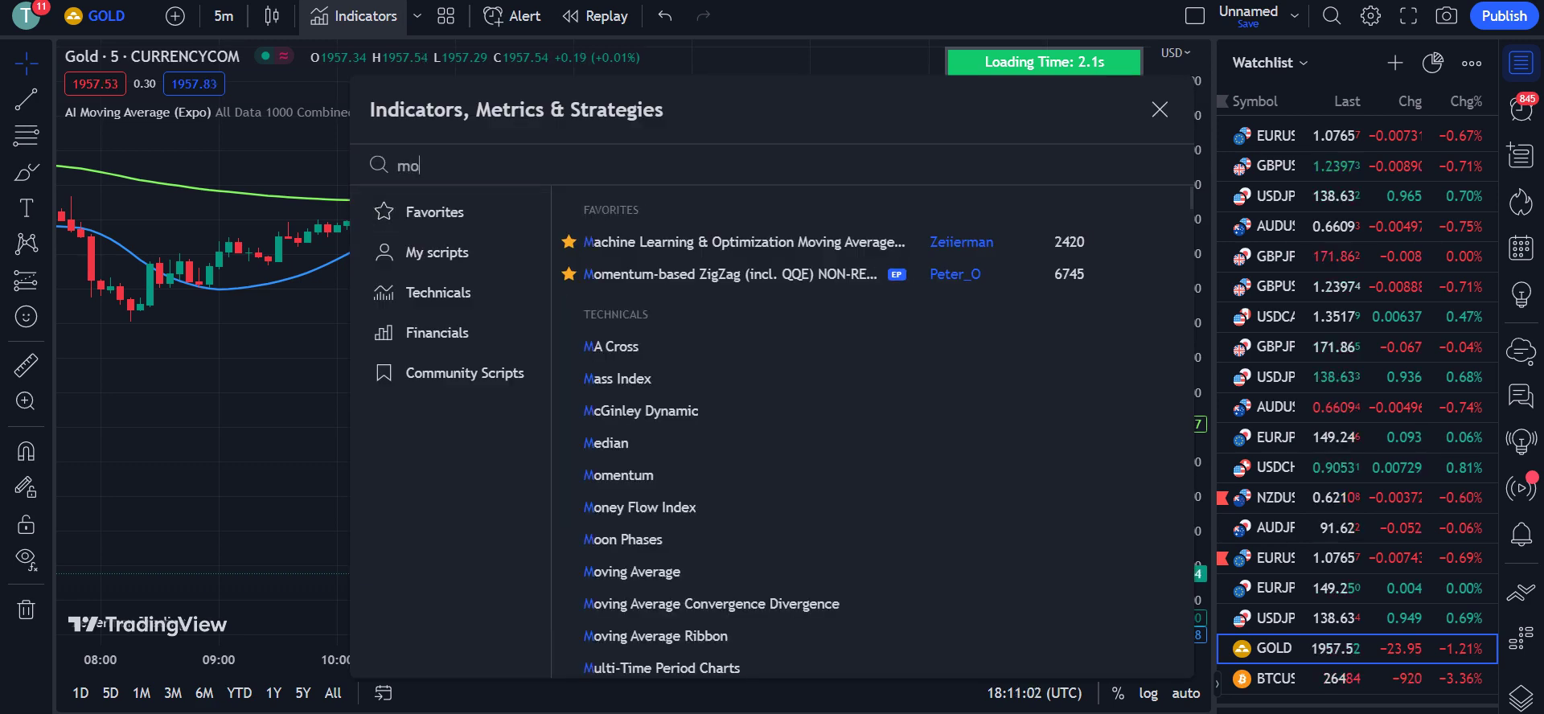
pyautogui.write('mentum b')
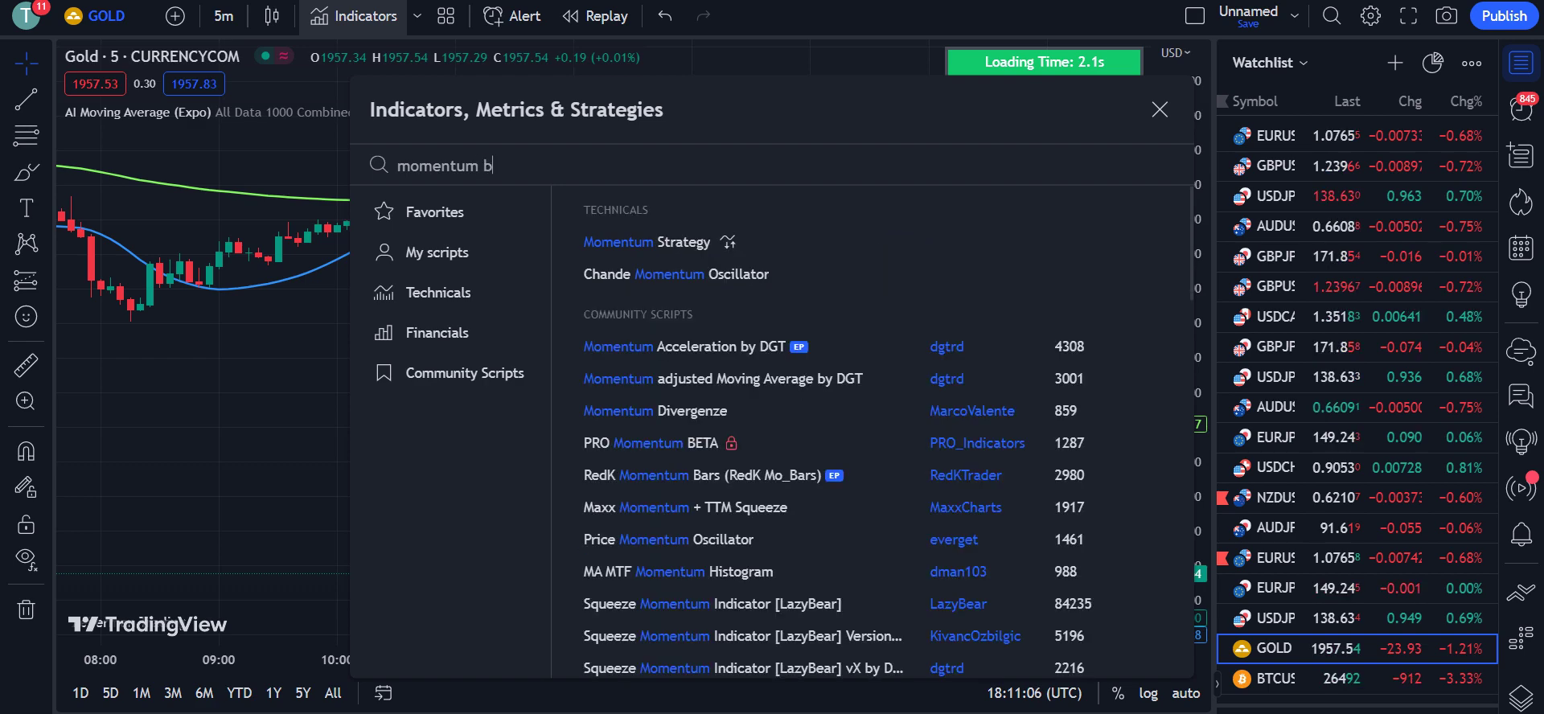
pyautogui.write('ased')
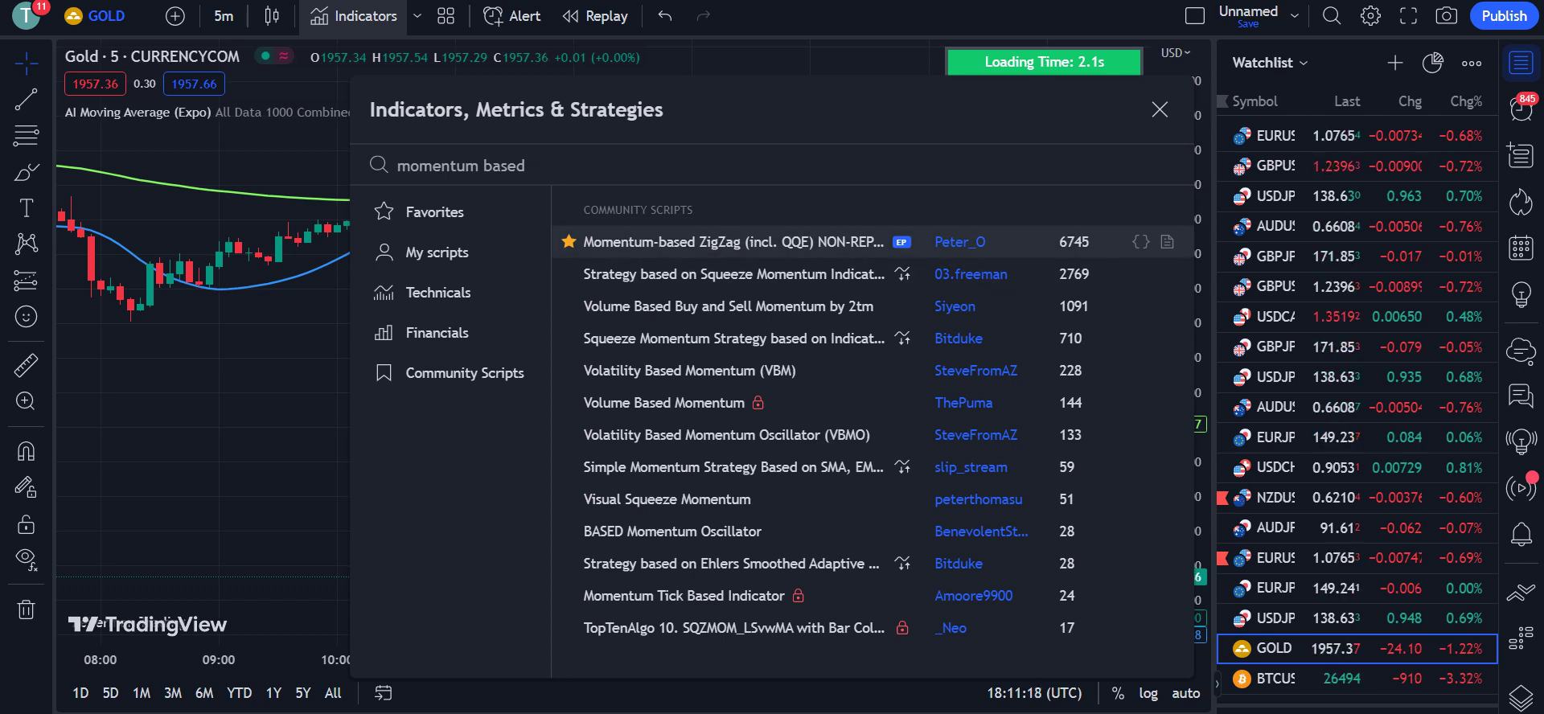
pyautogui.press('Return')
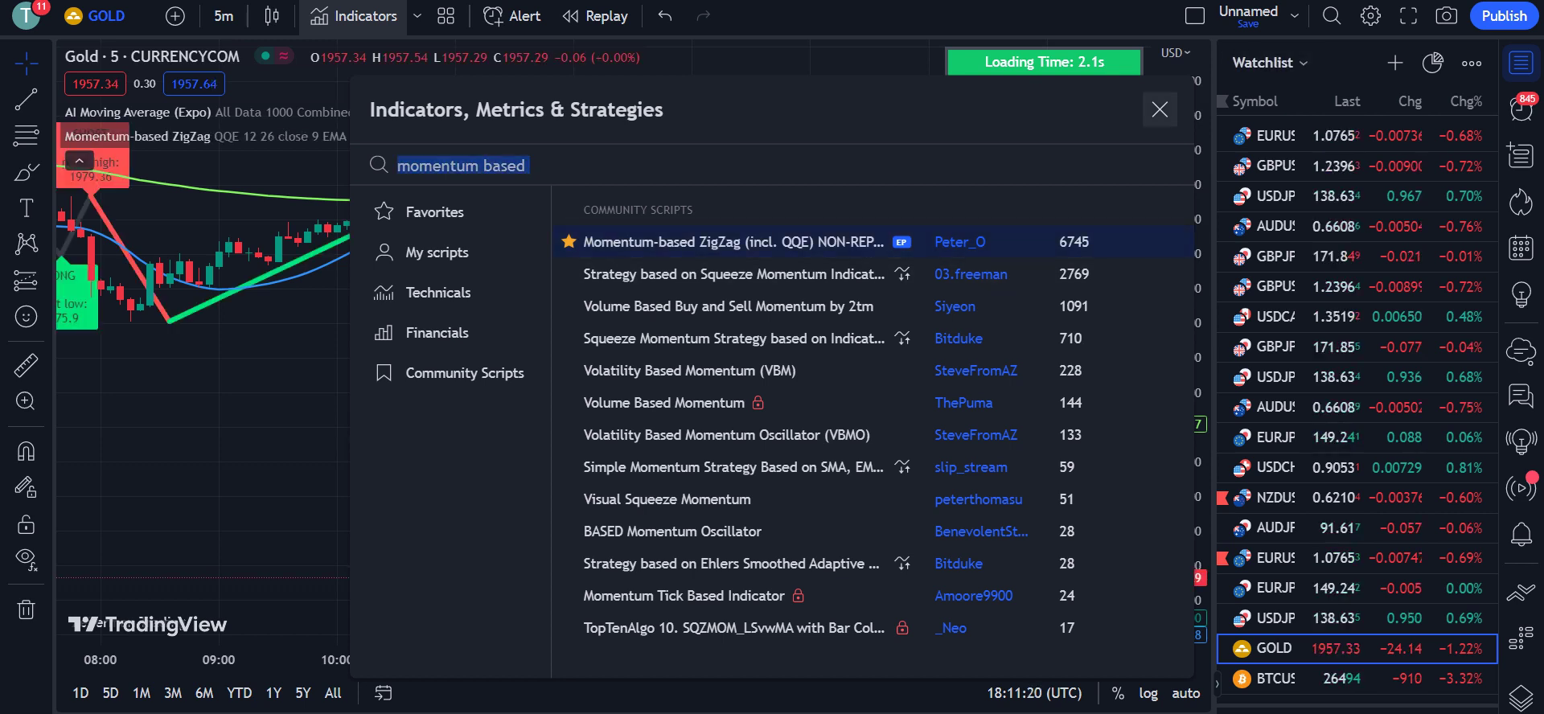
pyautogui.press('Escape')
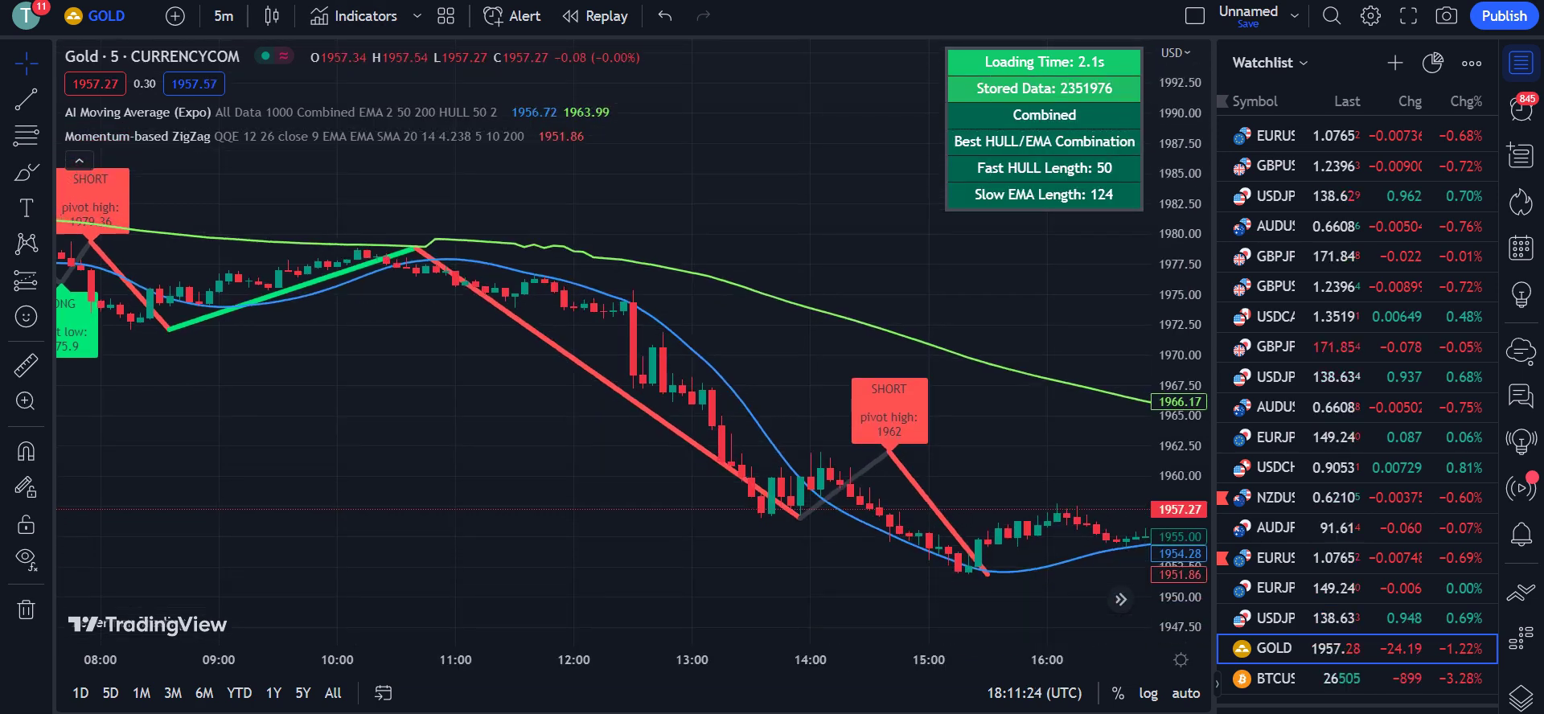
# Examine the ZigZag lines and the LONG and SHORT pivot labels against both moving averages across the 18 May session
pyautogui.moveTo(643, 449); pyautogui.dragTo(626, 365)
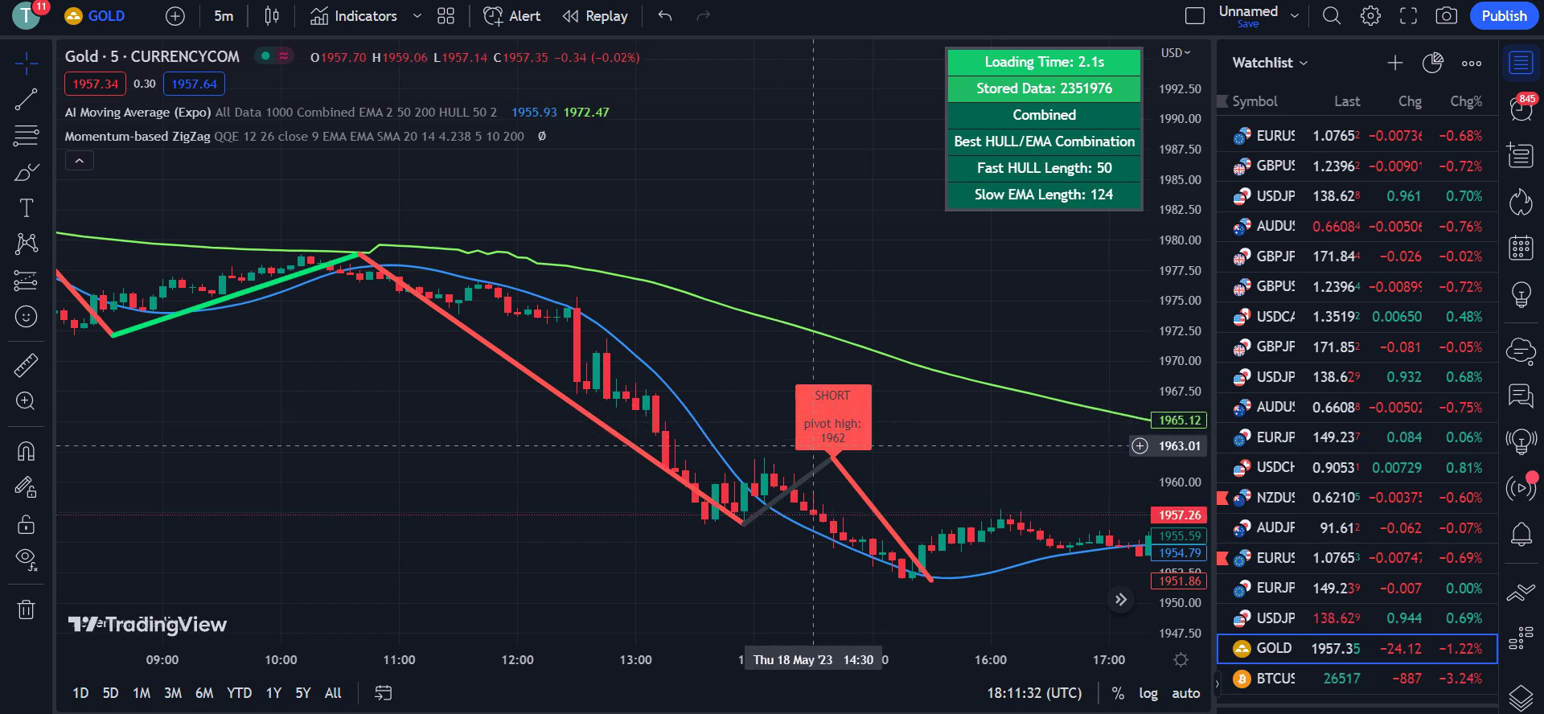
pyautogui.hscroll(-5, 643, 386)
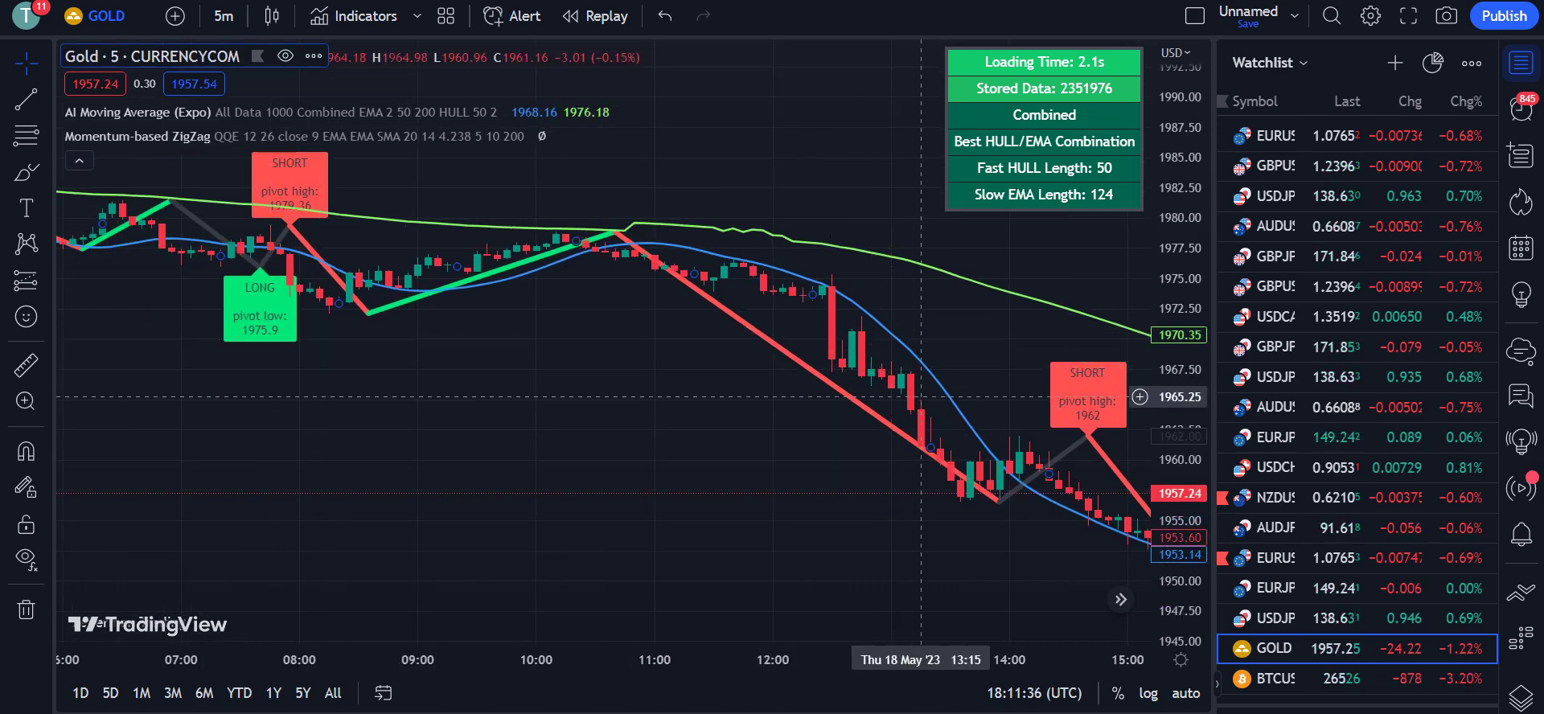
pyautogui.hscroll(2, 884, 362)
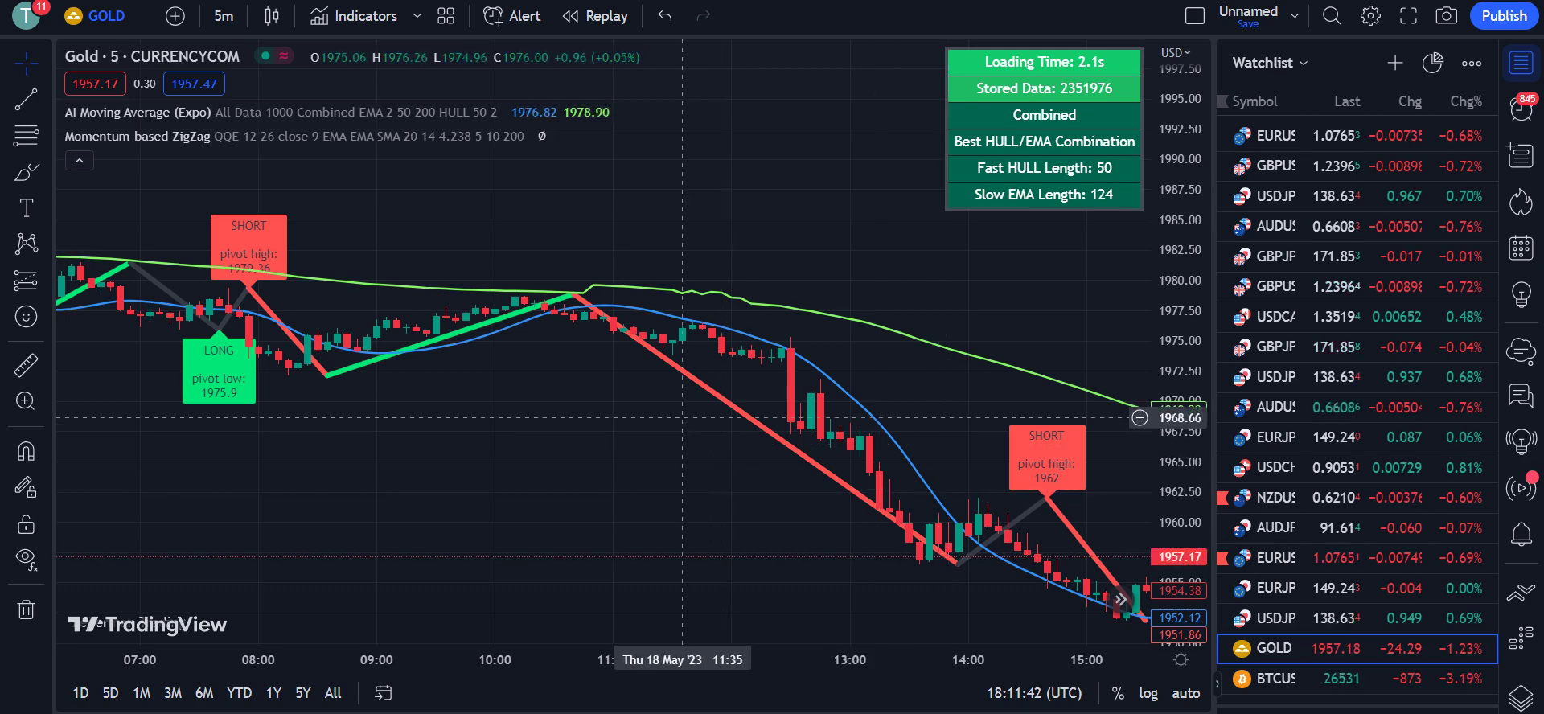
pyautogui.hscroll(10, 998, 523)
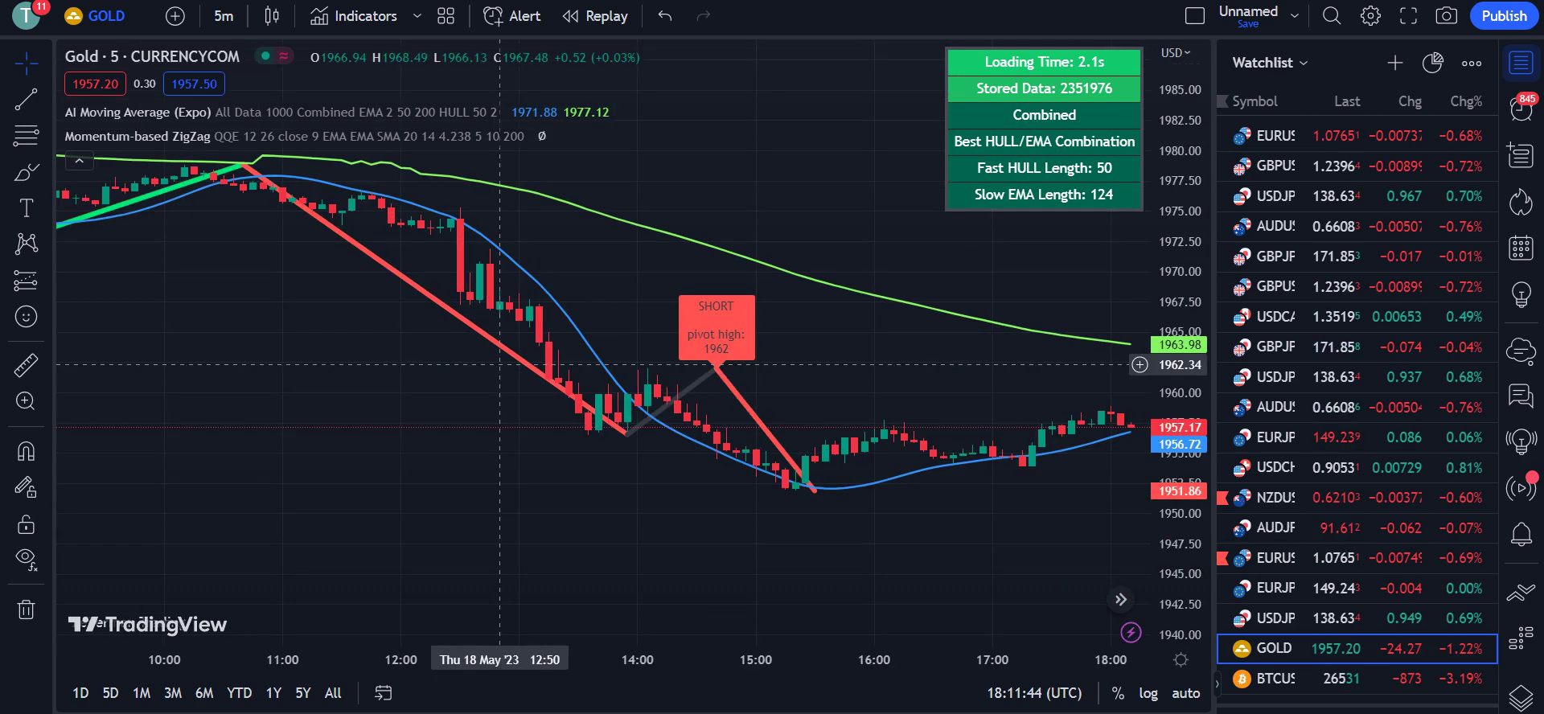
pyautogui.hscroll(-4, 884, 503)
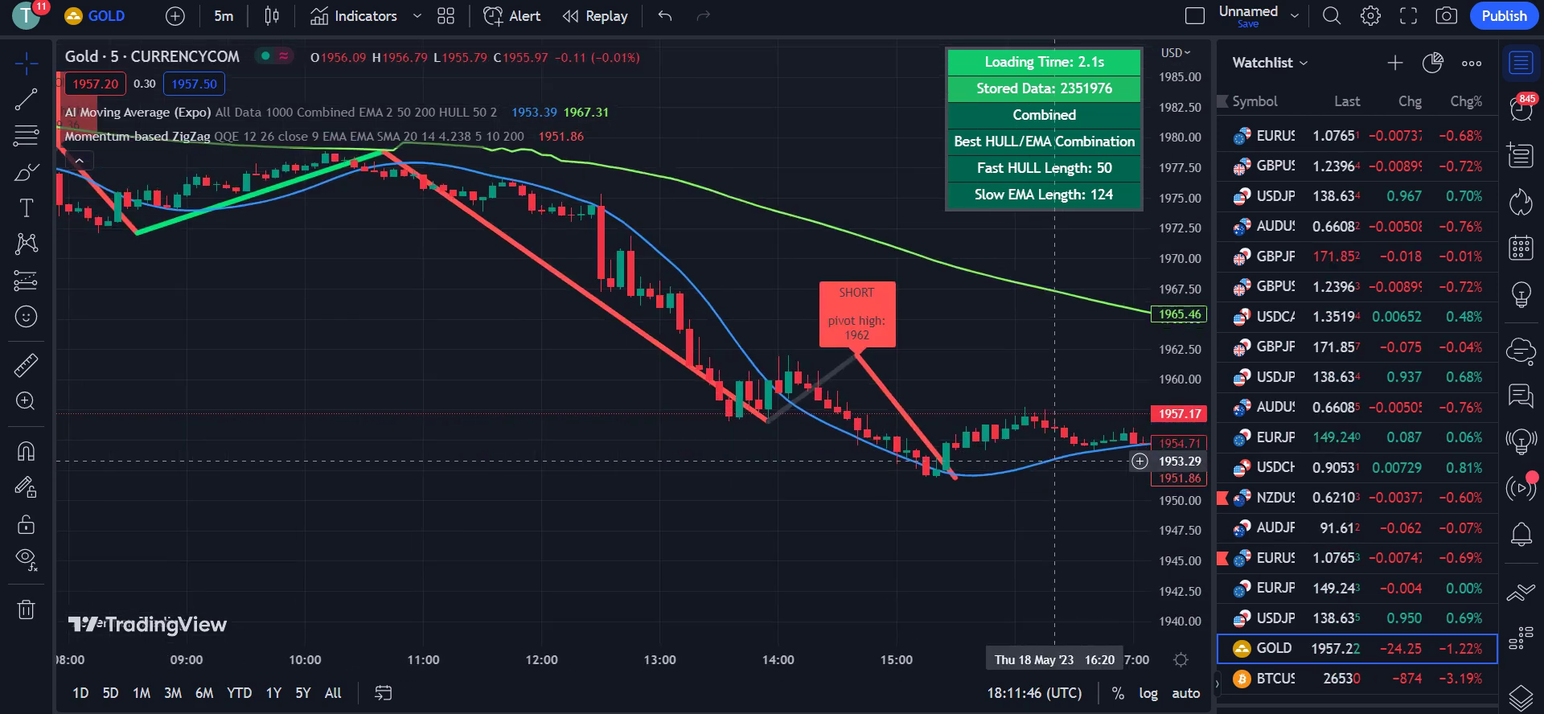
pyautogui.hscroll(-12, 603, 418)
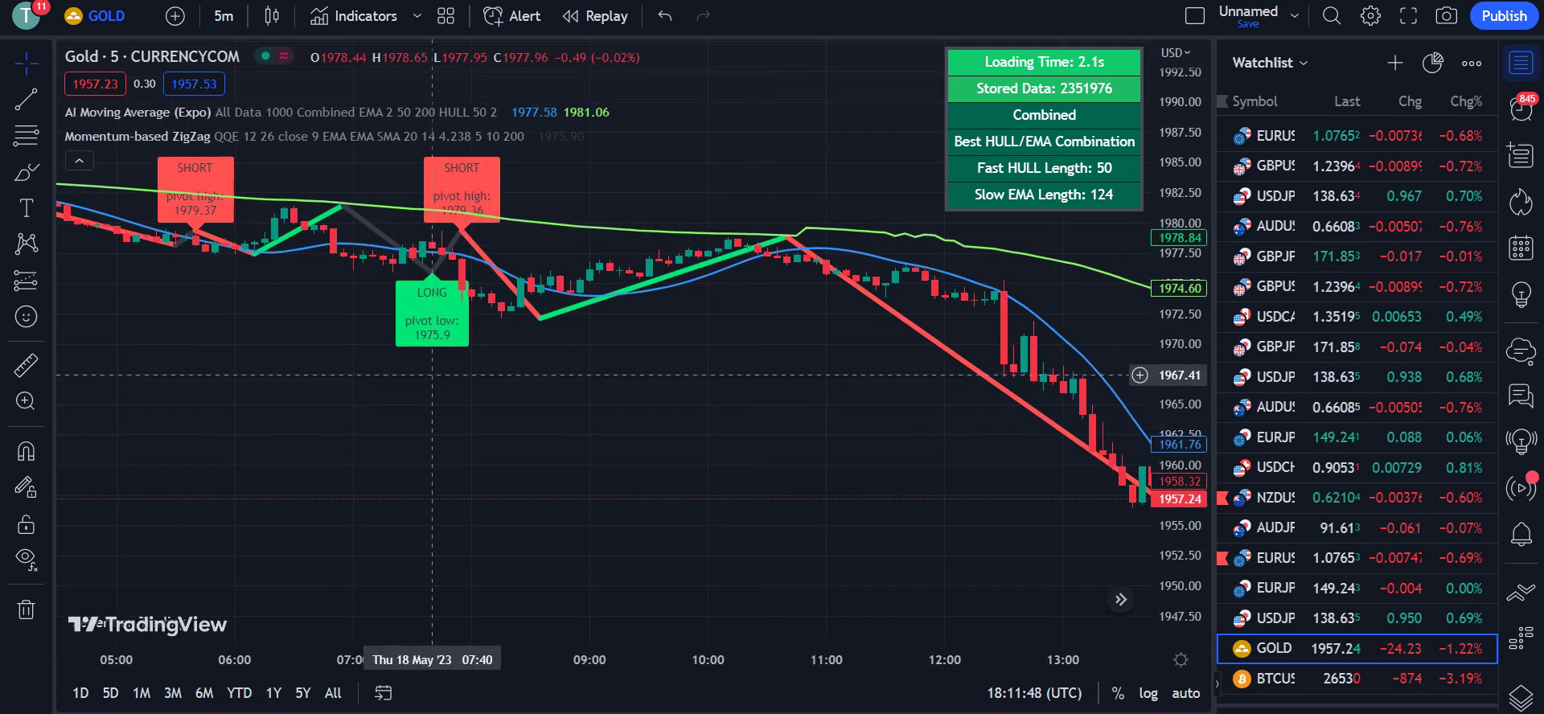
pyautogui.moveTo(317, 365); pyautogui.dragTo(604, 482)
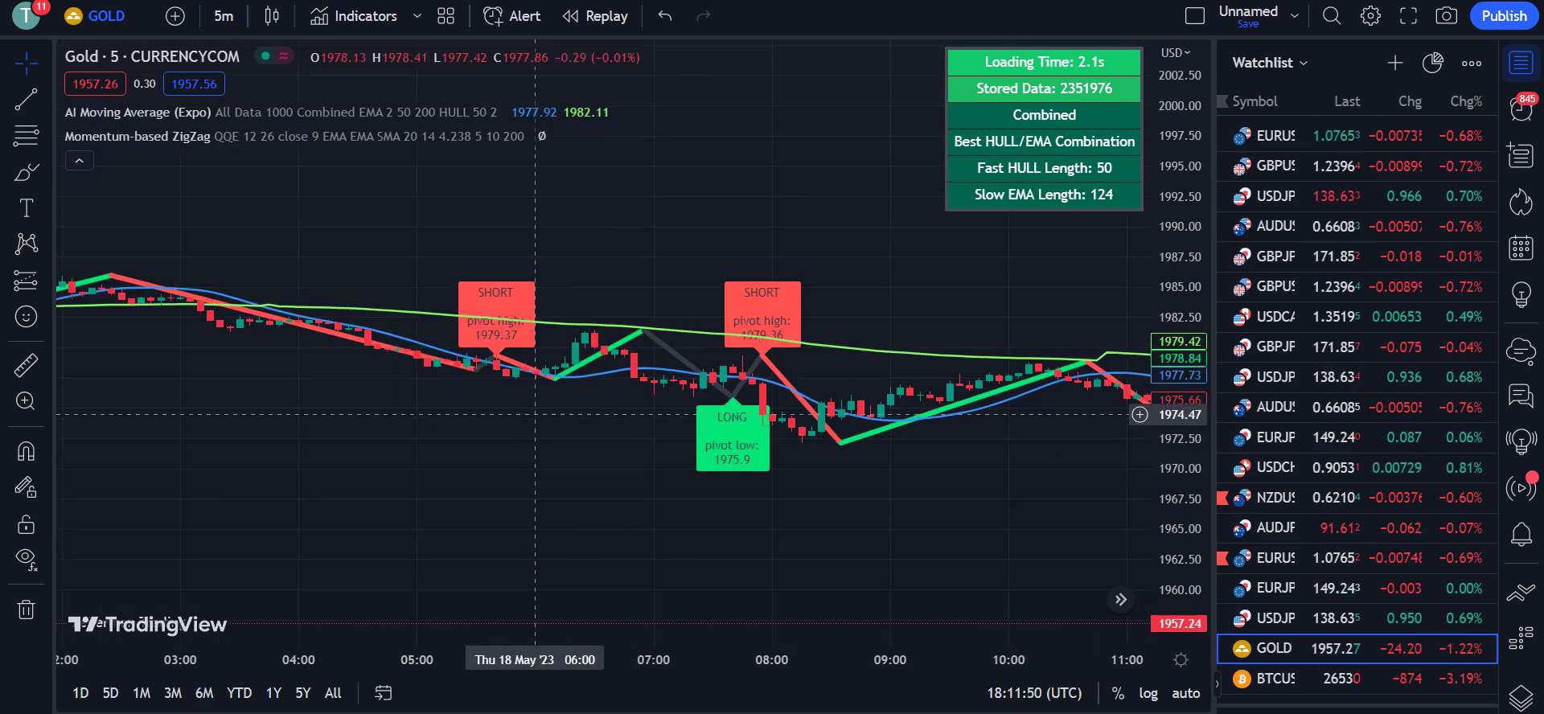
pyautogui.moveTo(930, 481); pyautogui.dragTo(354, 458)
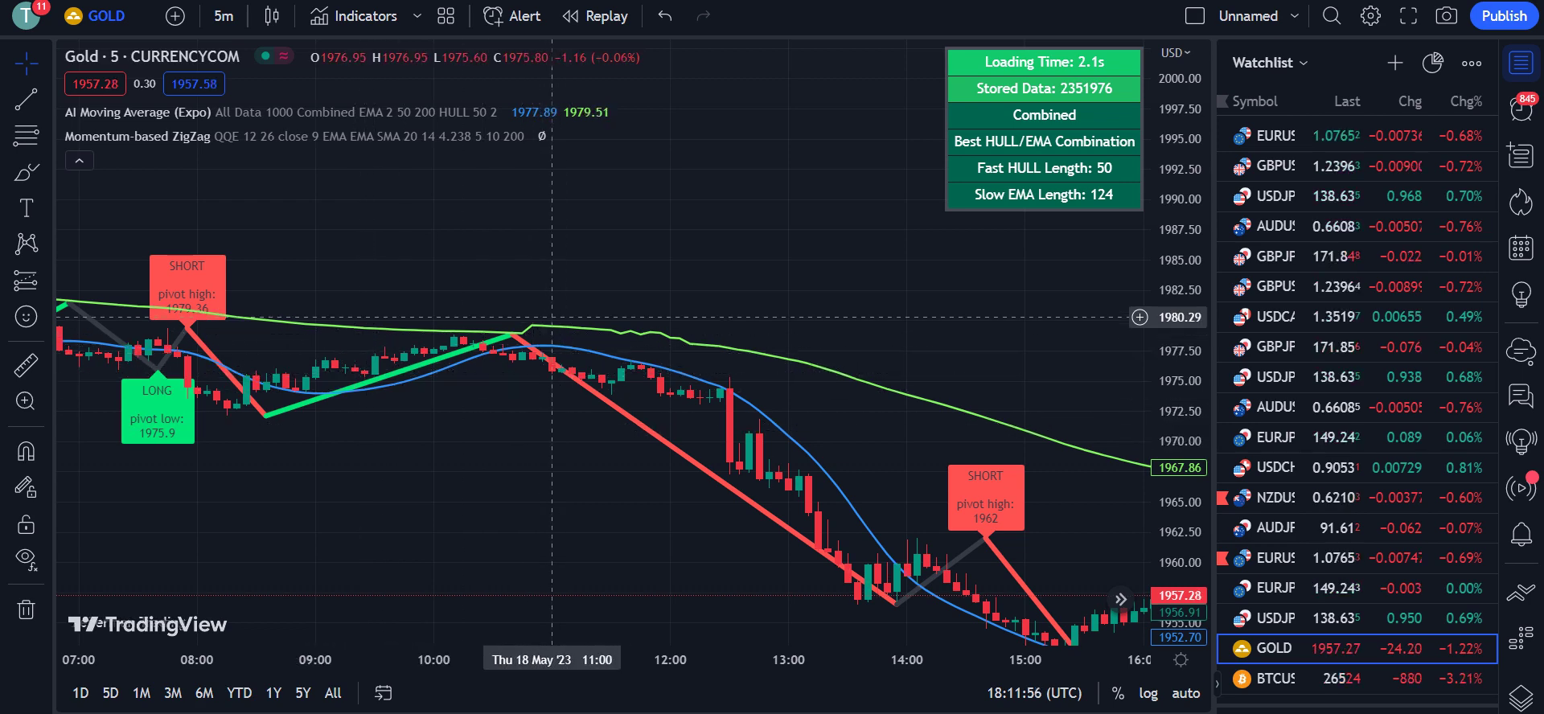
pyautogui.moveTo(364, 329); pyautogui.dragTo(450, 329)
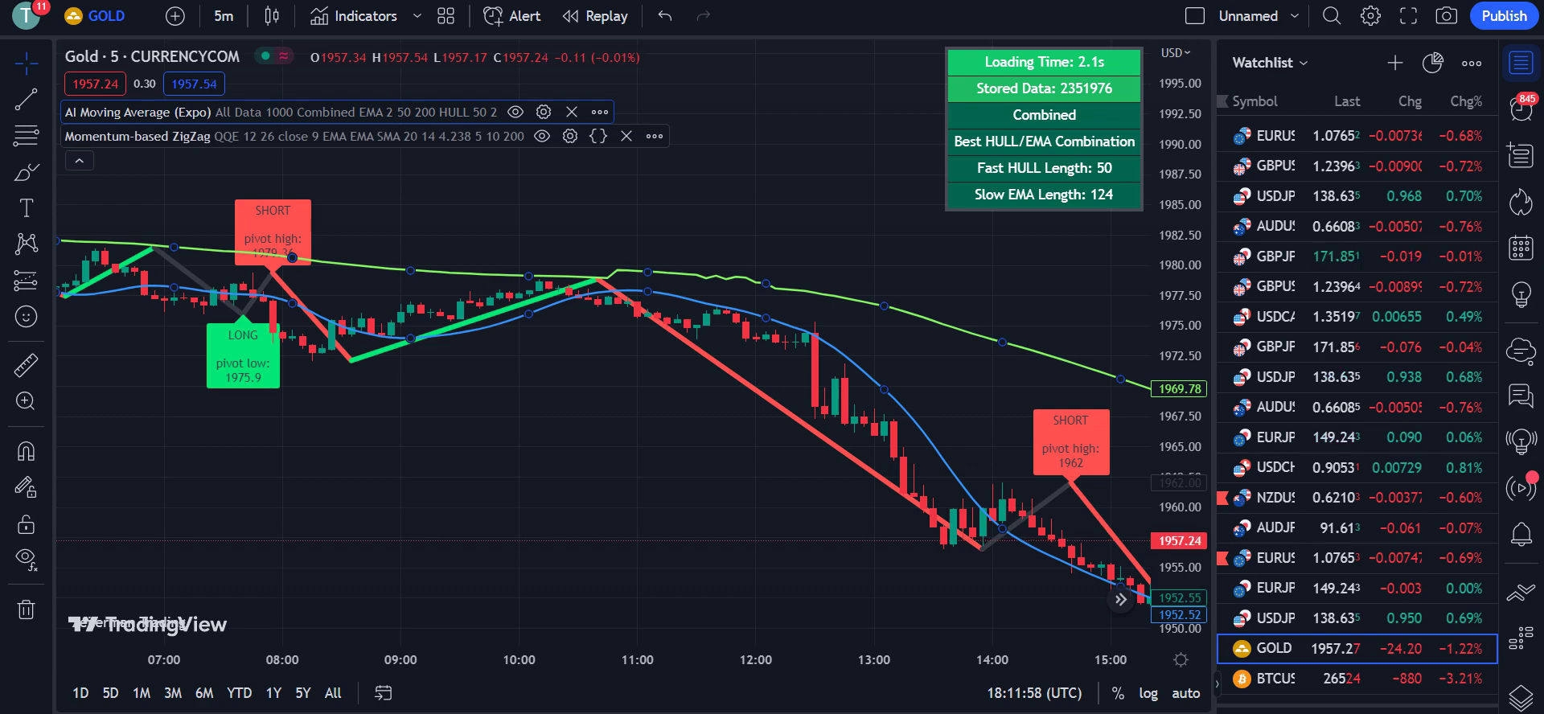
# Hide the ZIGZAG lines in the Momentum-based ZigZag style settings while keeping its labels
pyautogui.click(570, 136)
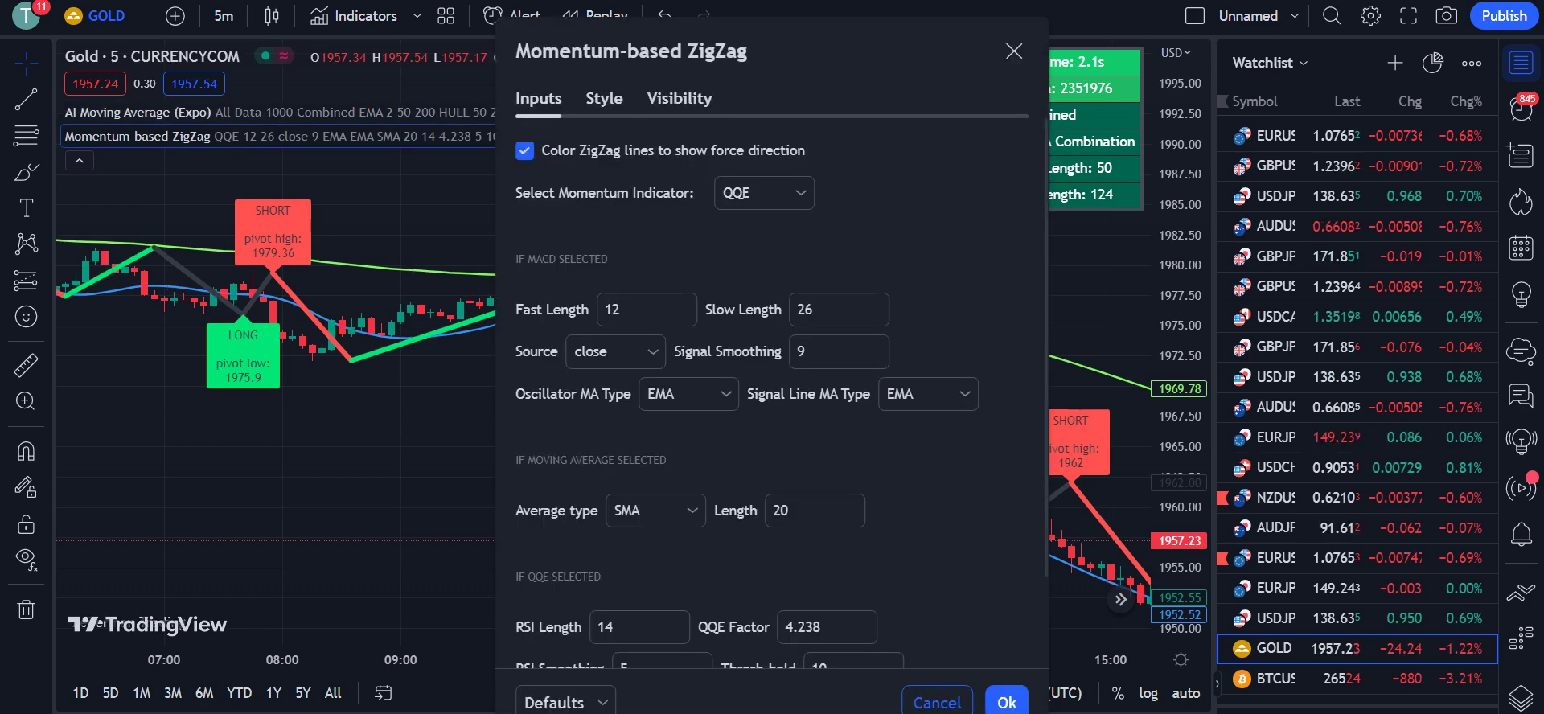
pyautogui.click(604, 98)
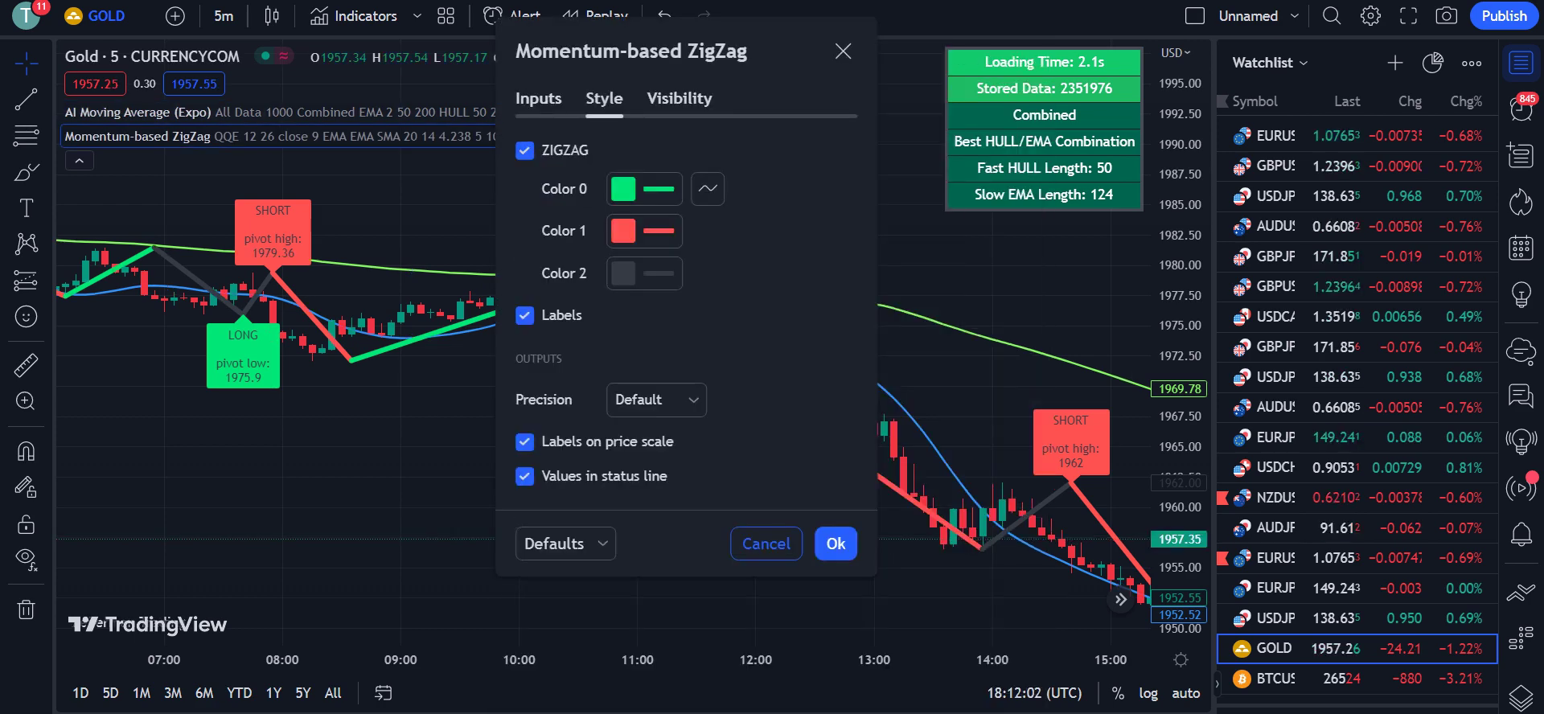
pyautogui.click(525, 150)
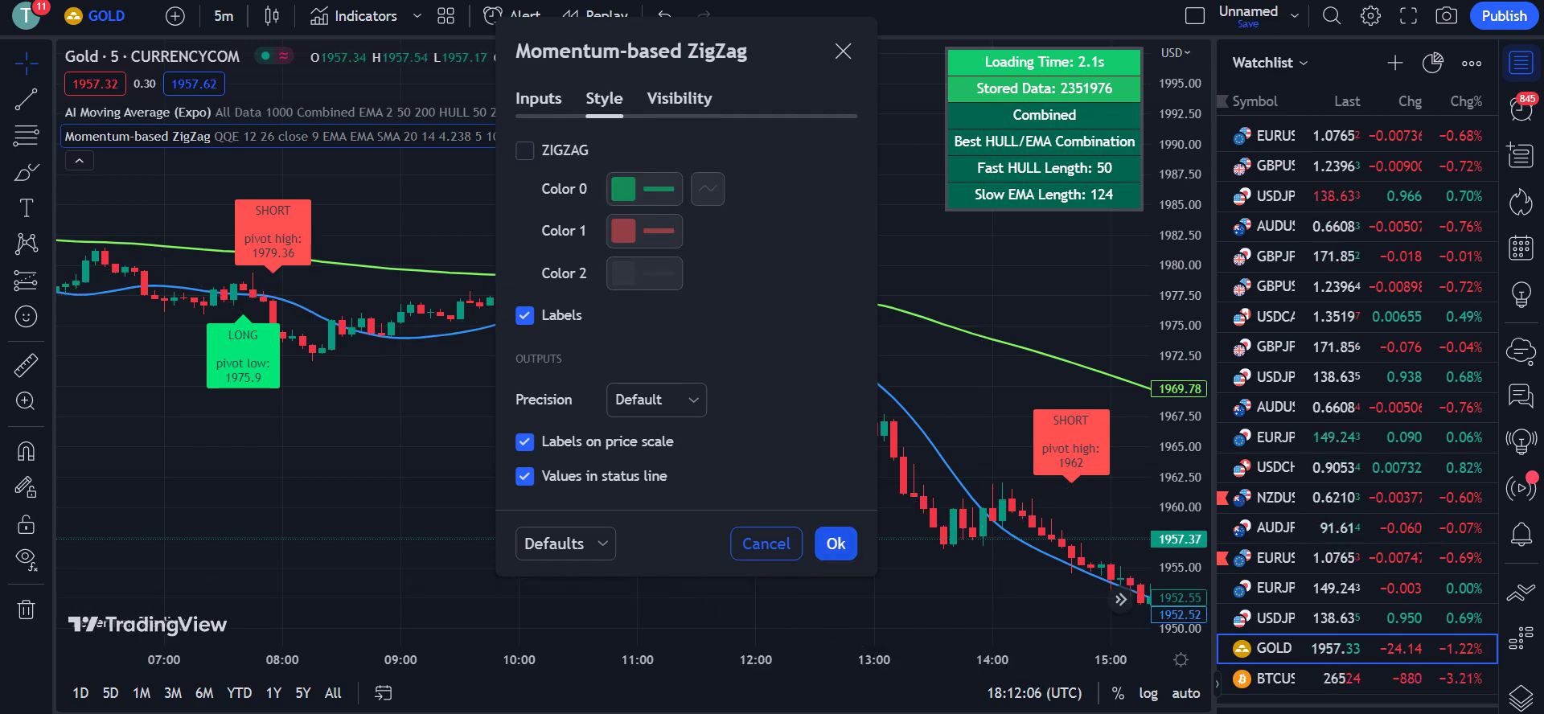
pyautogui.press('Return')
pyautogui.moveTo(818, 413); pyautogui.dragTo(587, 414)
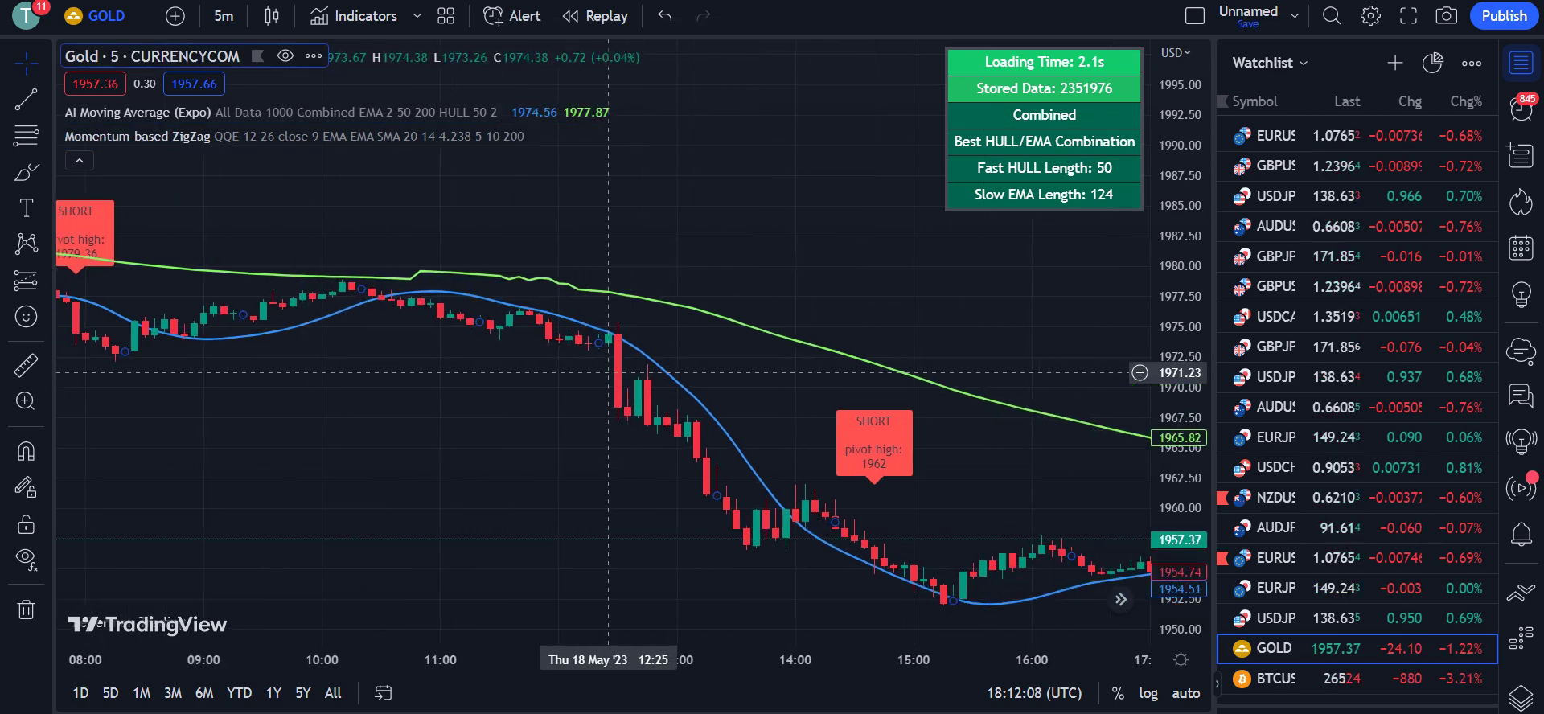
# Examine gold's price moves around the SHORT label near 14:30 on 18 May and the earlier morning labels against both moving averages
pyautogui.hscroll(5, 627, 414)
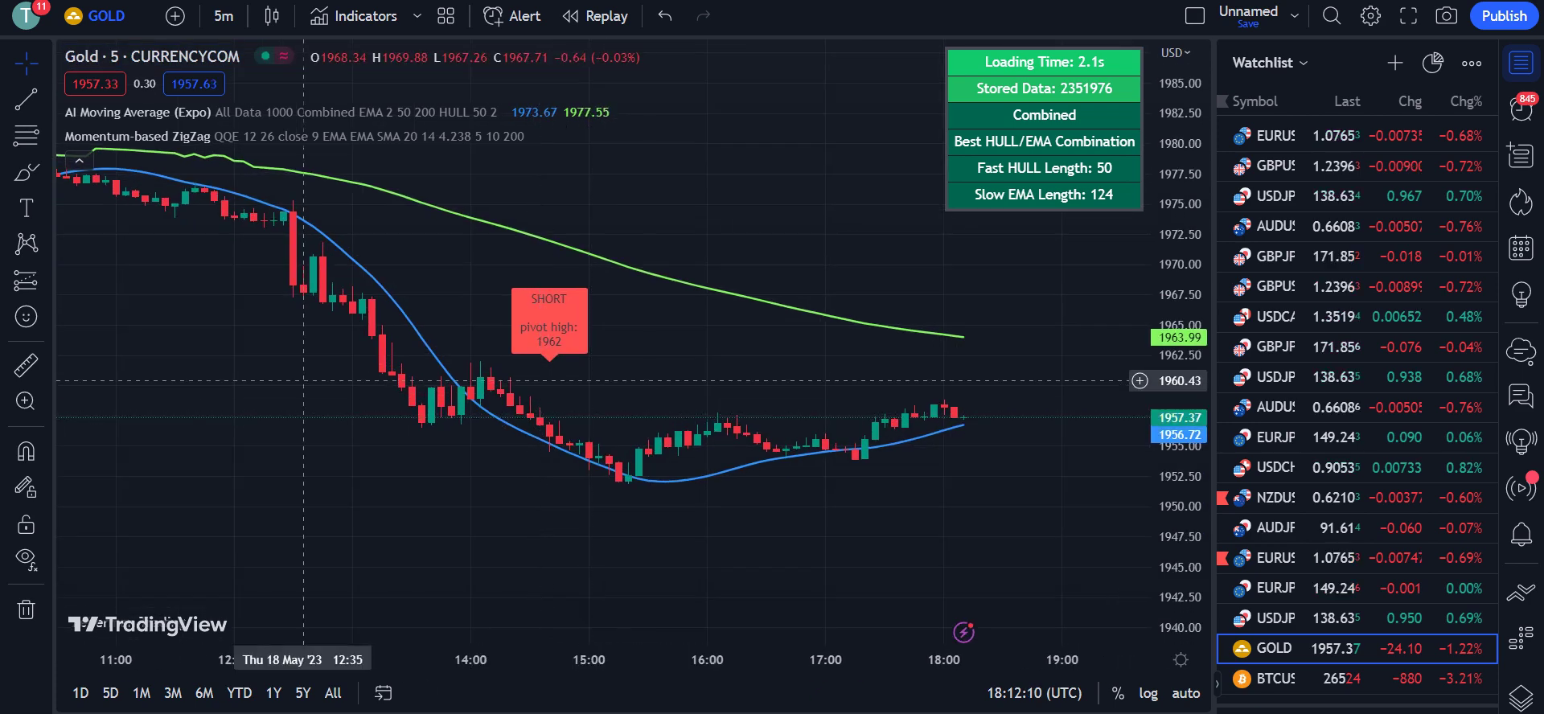
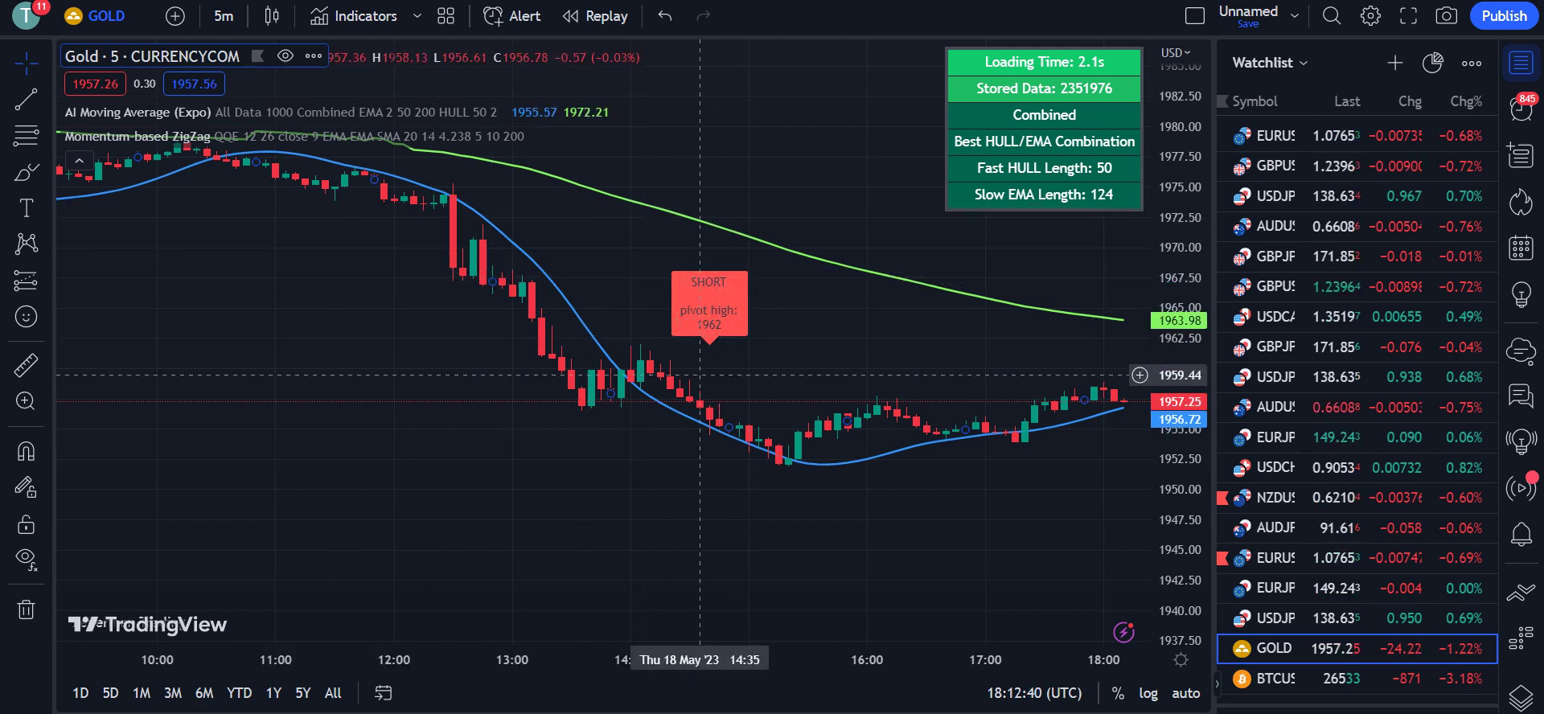
pyautogui.moveTo(412, 321); pyautogui.dragTo(744, 304)
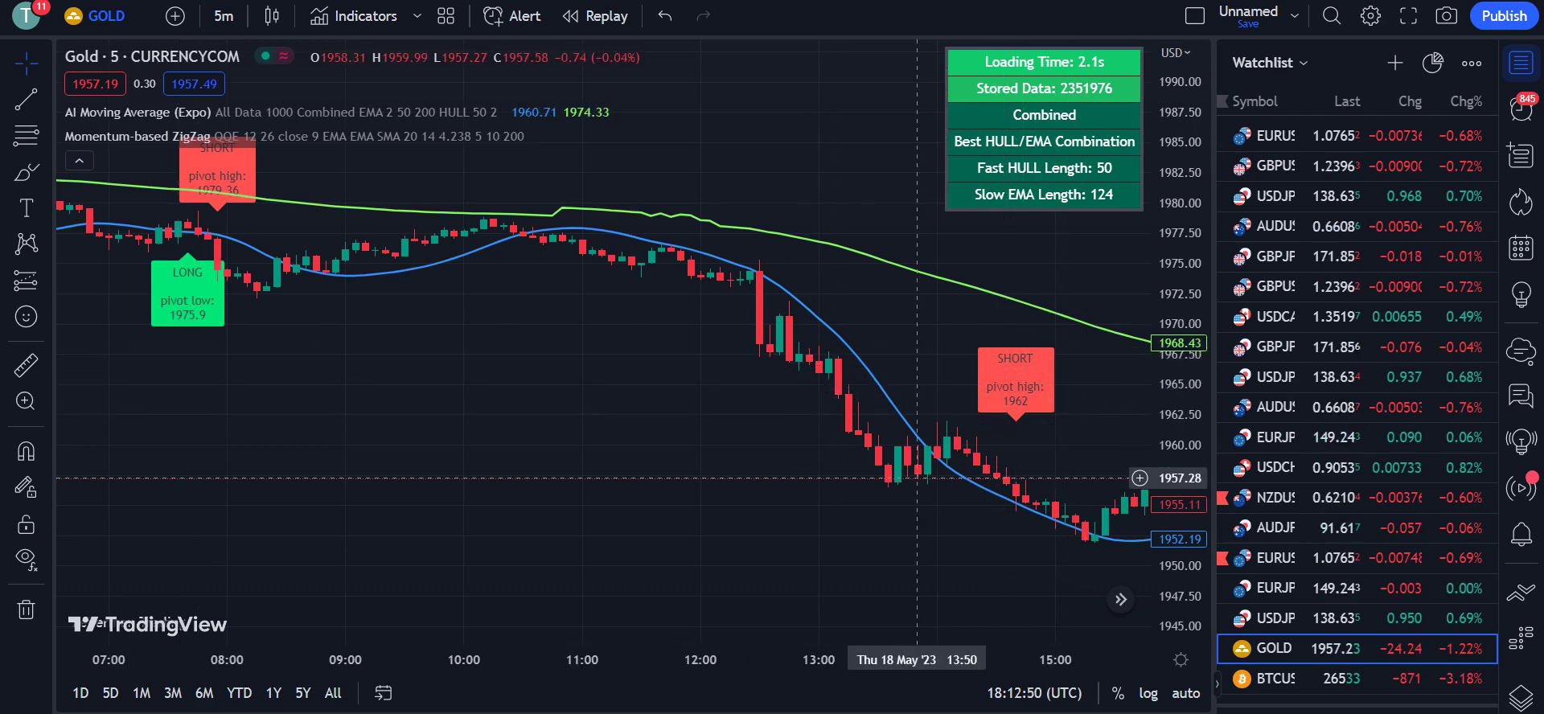
pyautogui.moveTo(969, 386); pyautogui.dragTo(664, 306)
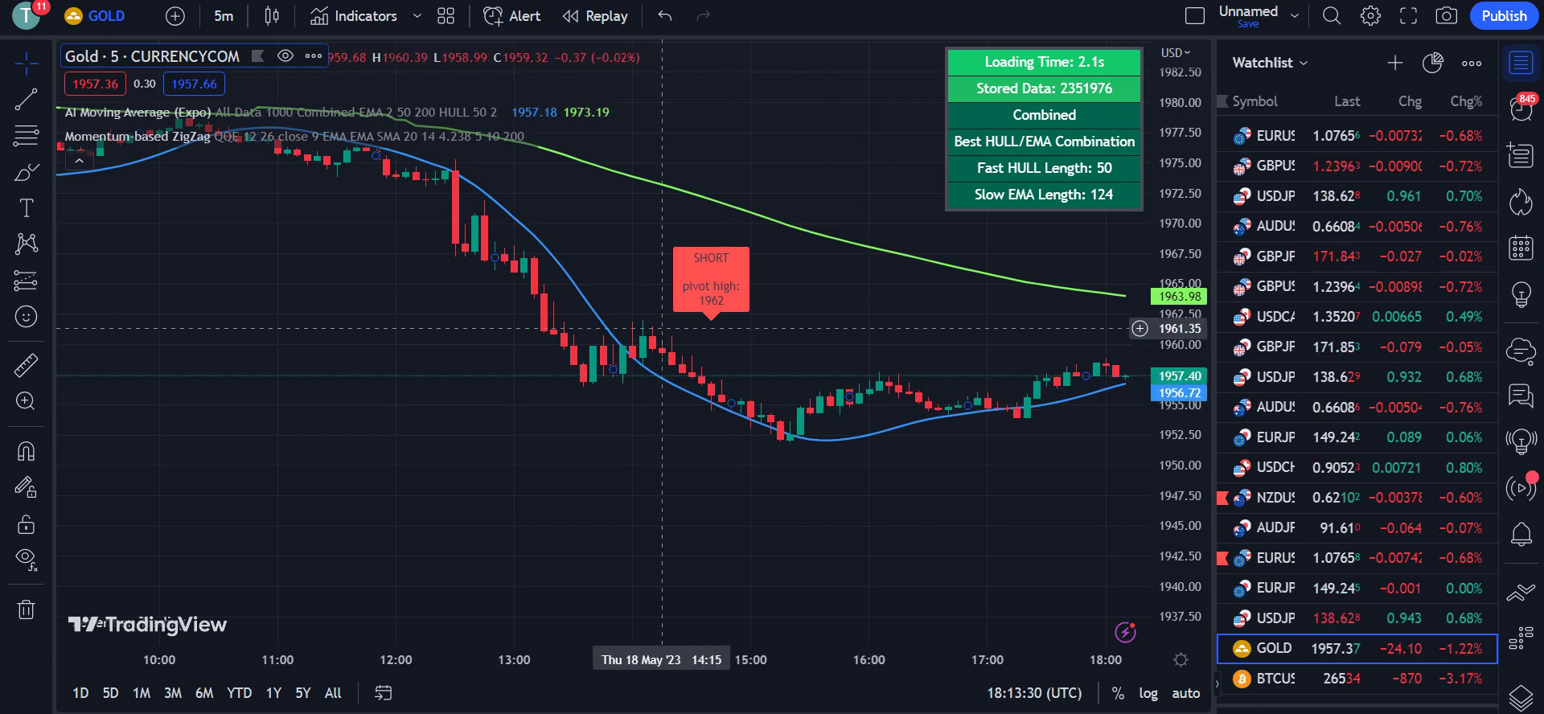
pyautogui.moveTo(919, 394); pyautogui.dragTo(804, 341)
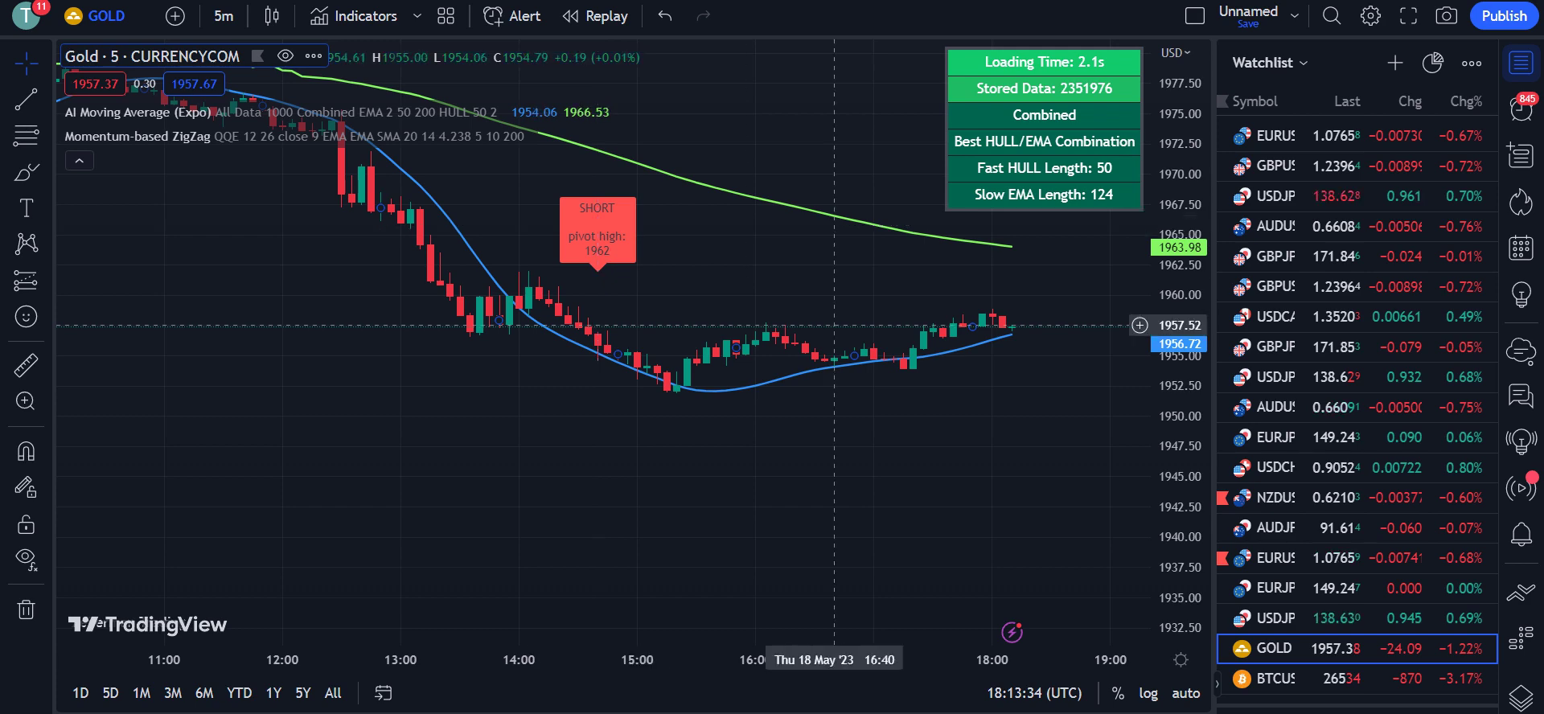
pyautogui.moveTo(598, 265); pyautogui.dragTo(1035, 338)
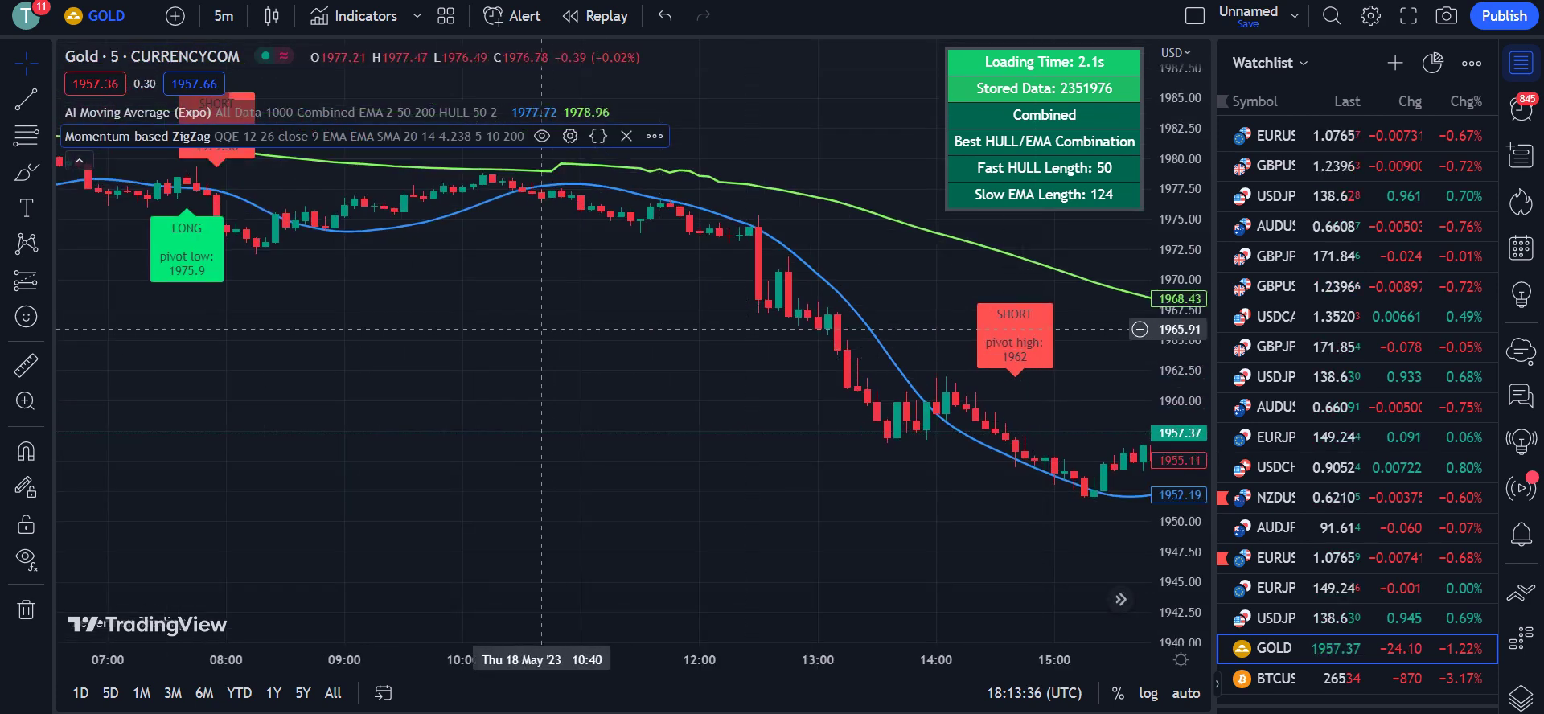
pyautogui.moveTo(541, 346); pyautogui.dragTo(842, 351)
pyautogui.moveTo(408, 342); pyautogui.dragTo(410, 415)
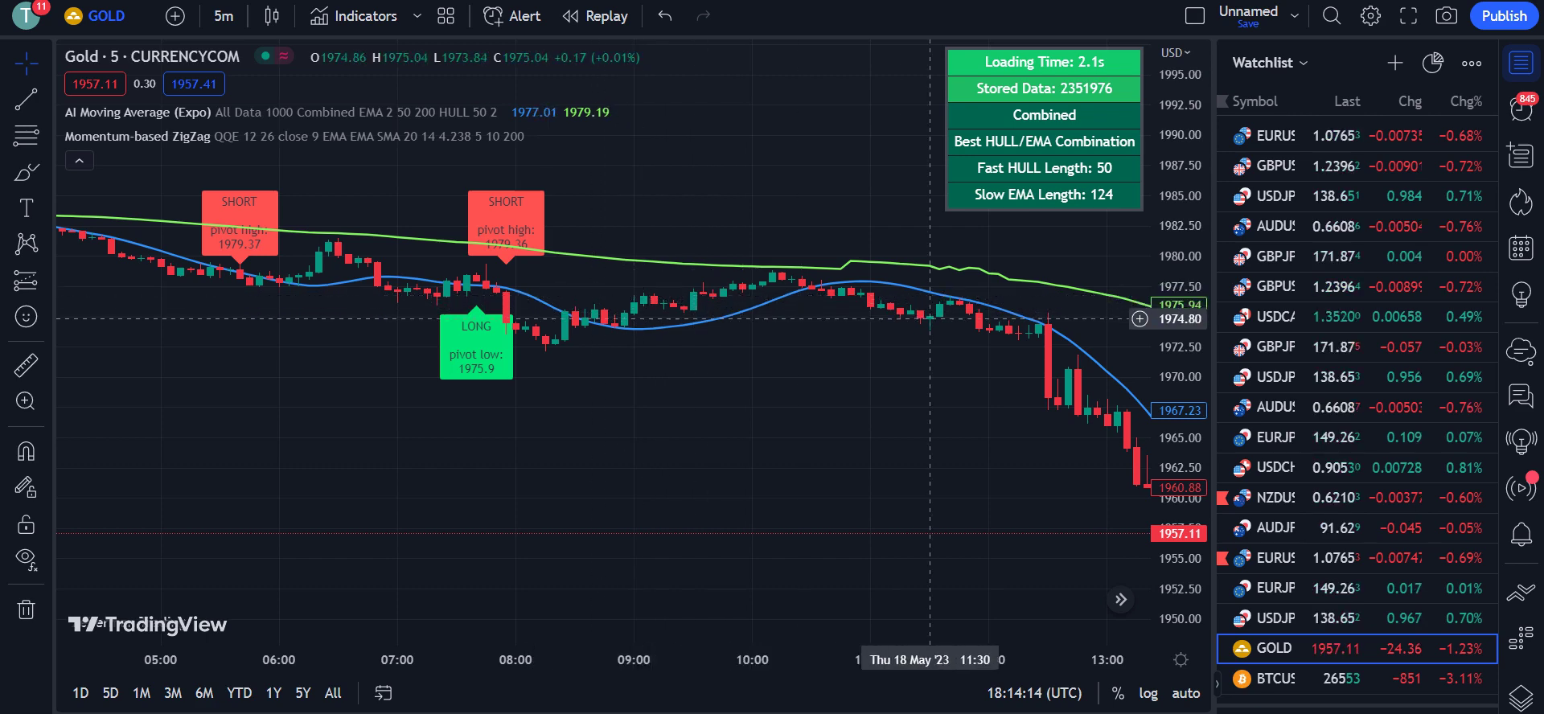
pyautogui.moveTo(998, 352); pyautogui.dragTo(702, 307)
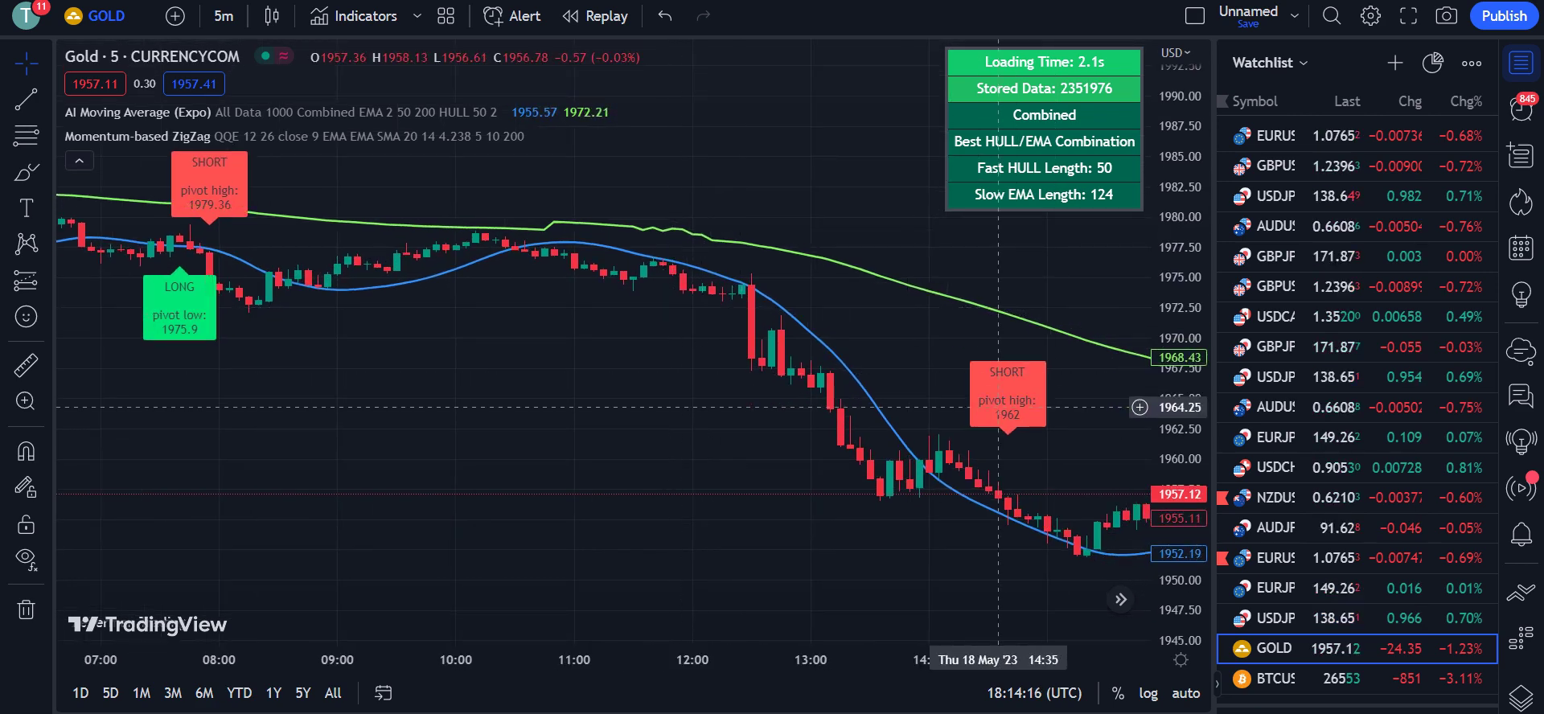
pyautogui.moveTo(993, 338); pyautogui.dragTo(755, 346)
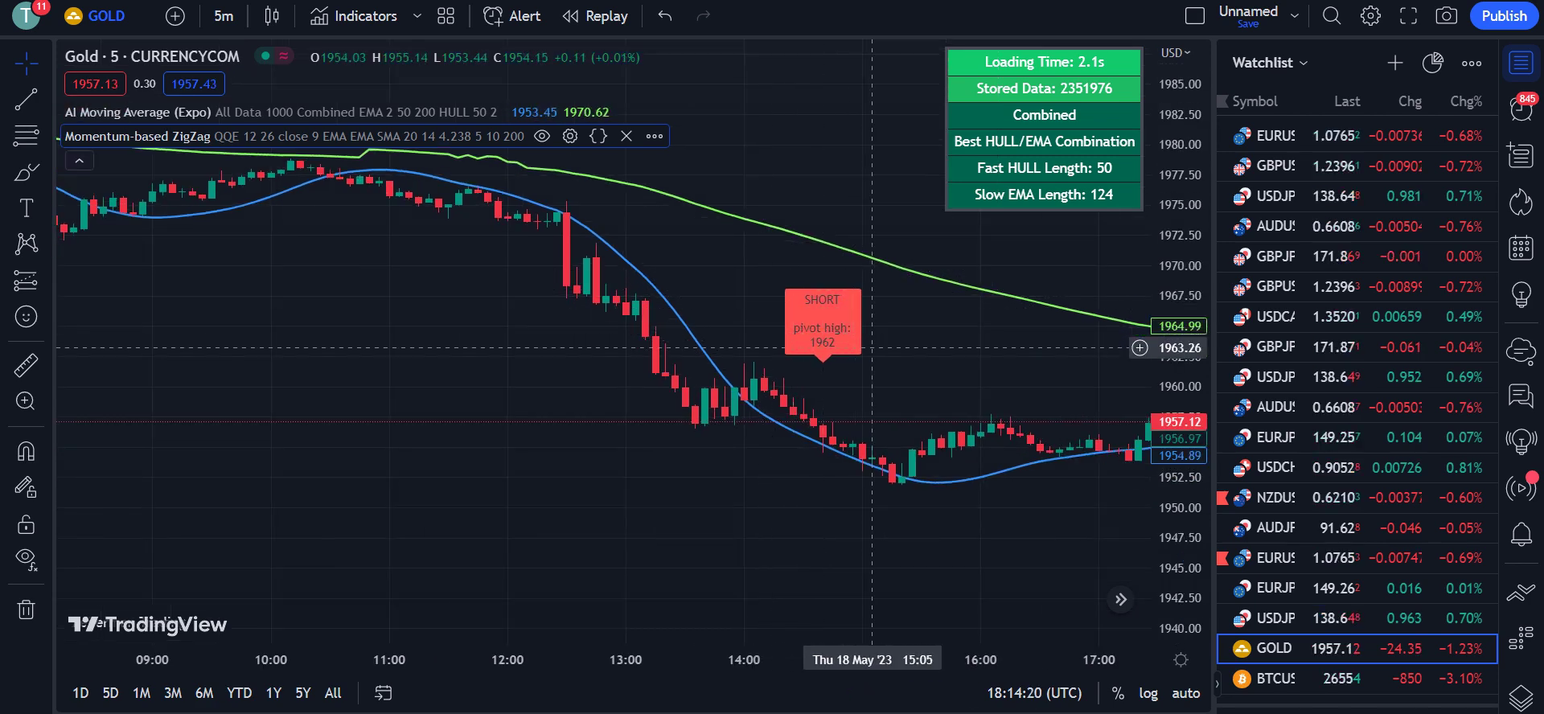
pyautogui.moveTo(871, 368); pyautogui.dragTo(756, 367)
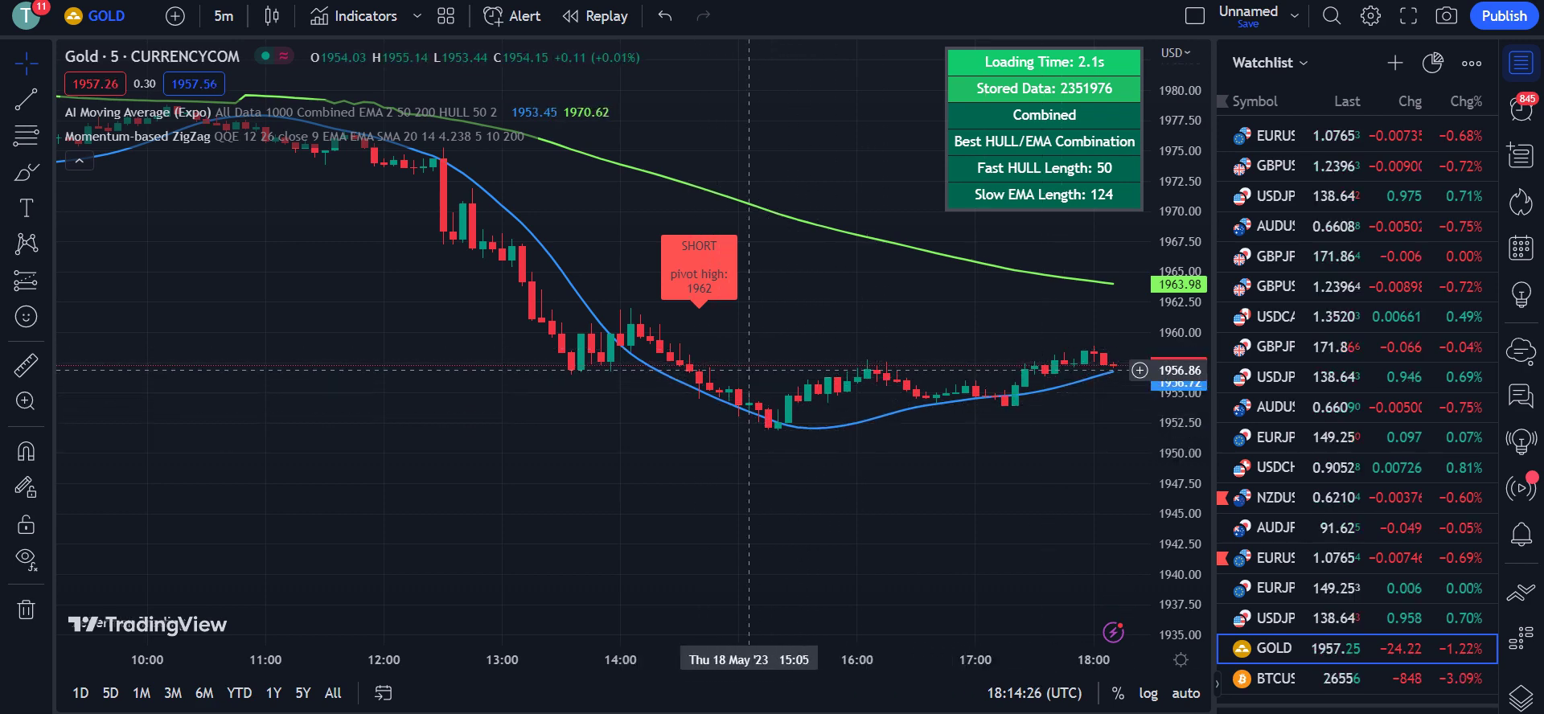
# Review gold's earlier LONG and SHORT pivot labels against both moving averages, going back from 18 May to the morning of 17 May
pyautogui.hscroll(-10, 532, 315)
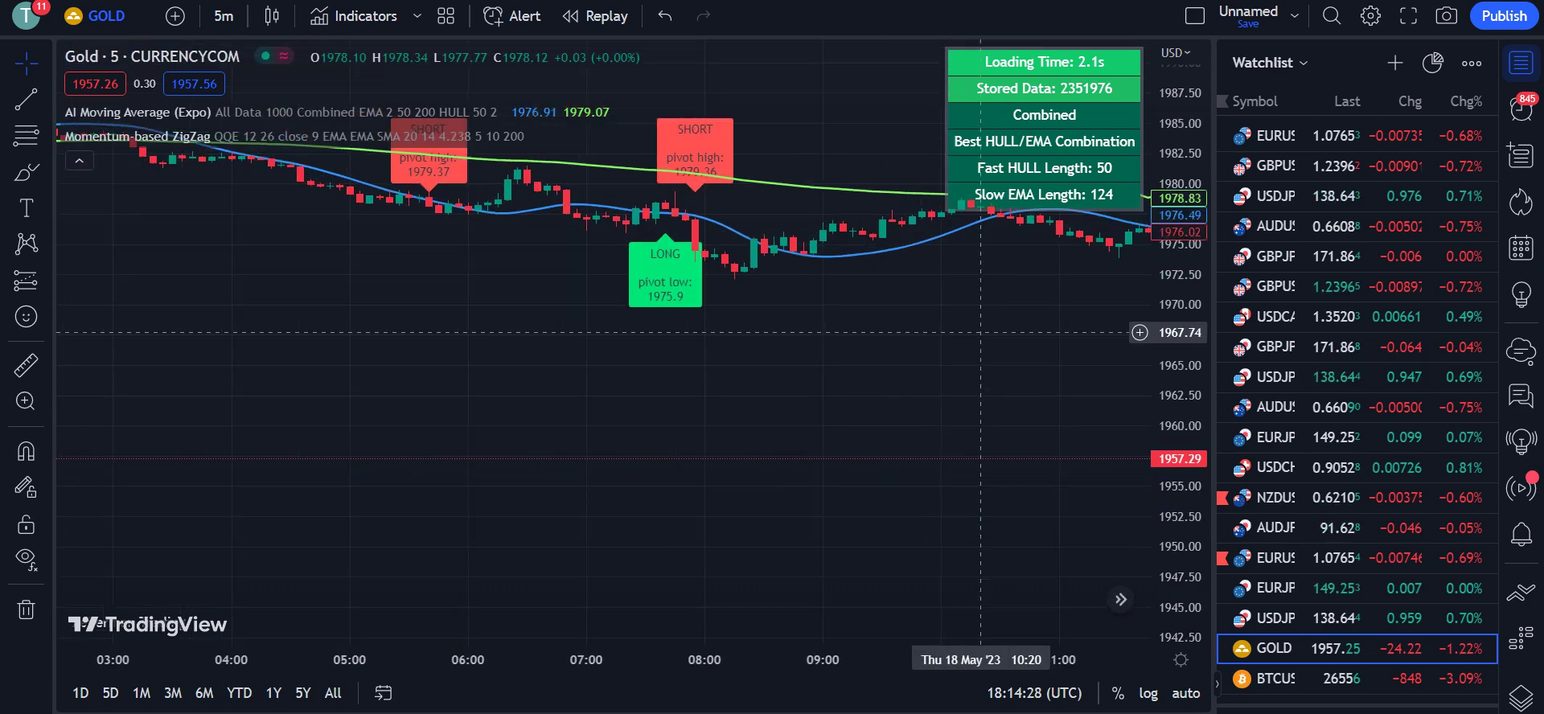
pyautogui.hscroll(-4, 576, 304)
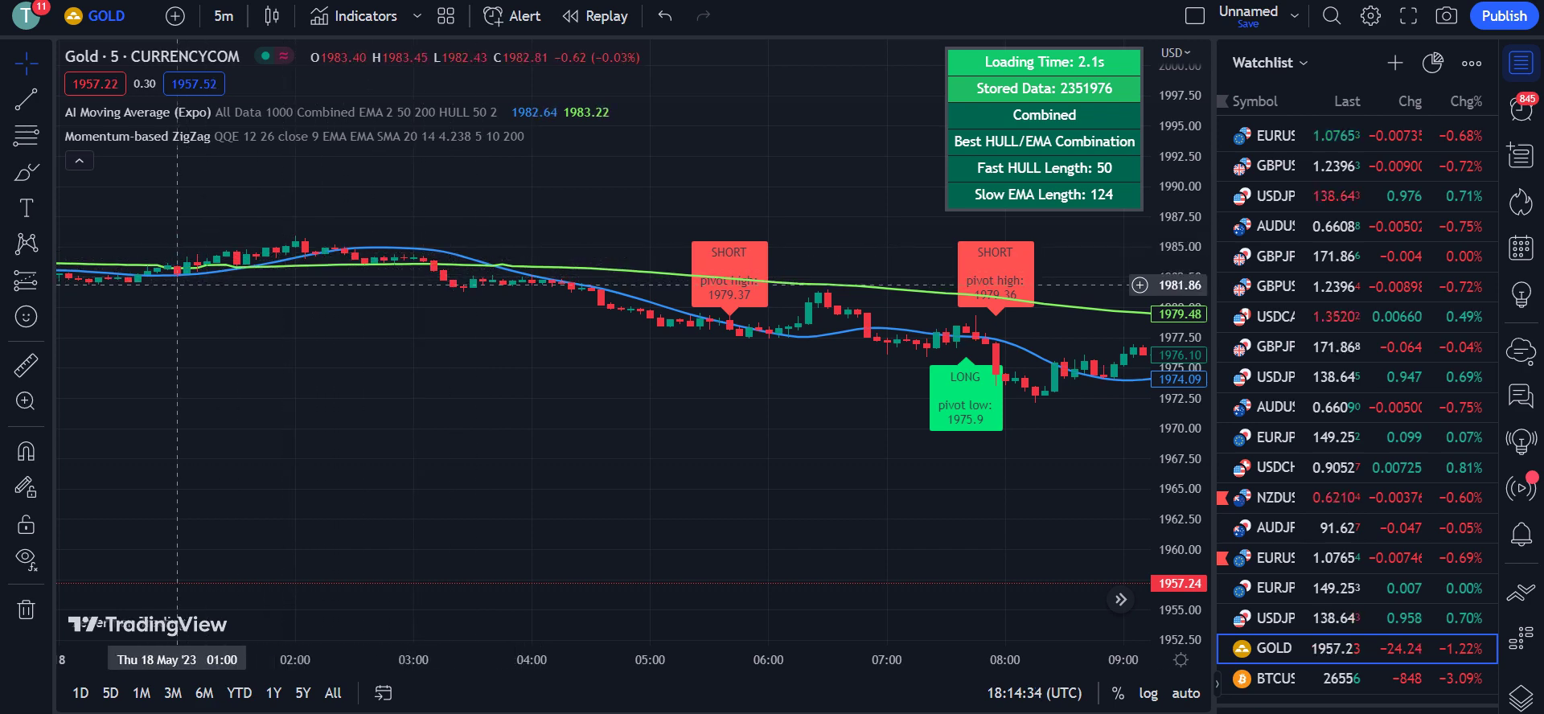
pyautogui.hscroll(-7, 746, 352)
pyautogui.hscroll(-2, 746, 352)
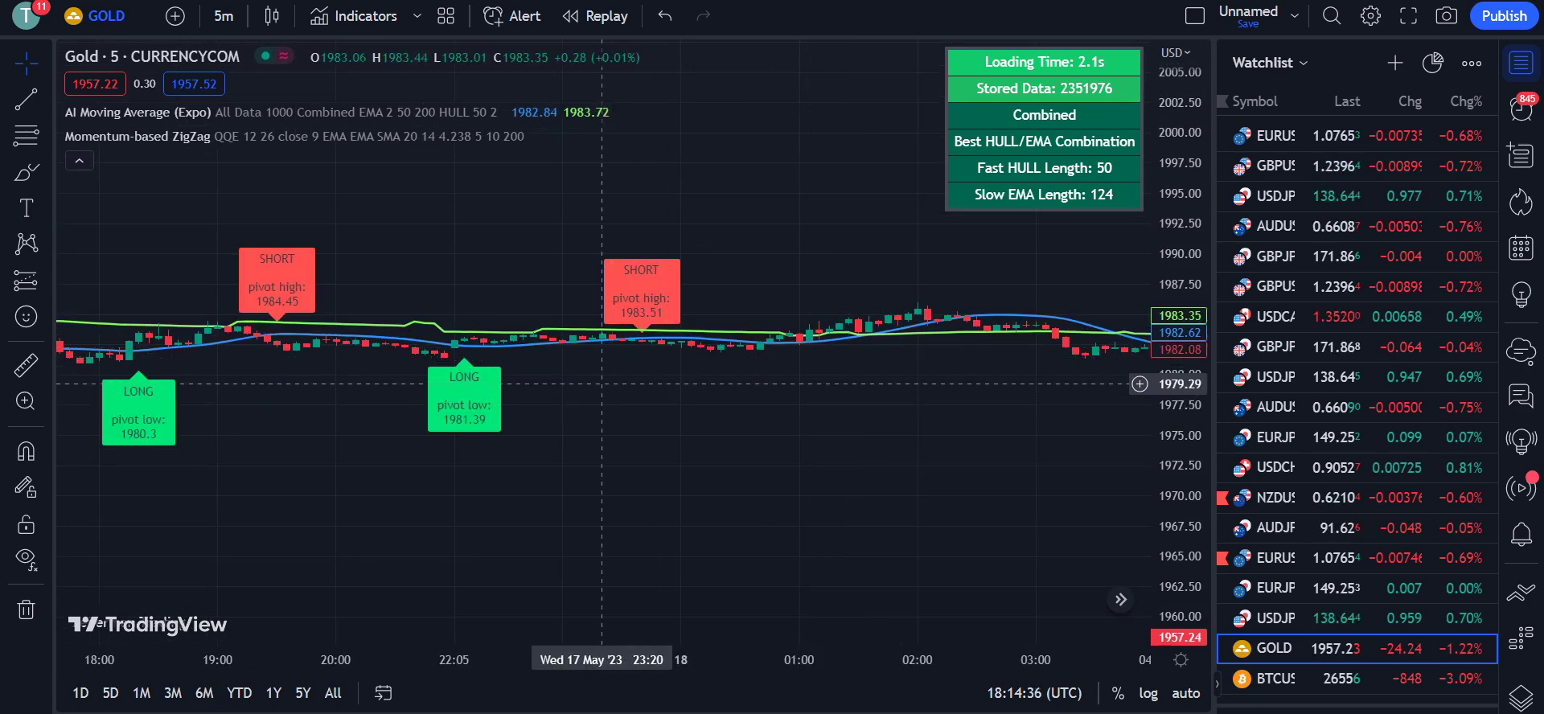
pyautogui.hscroll(-5, 363, 381)
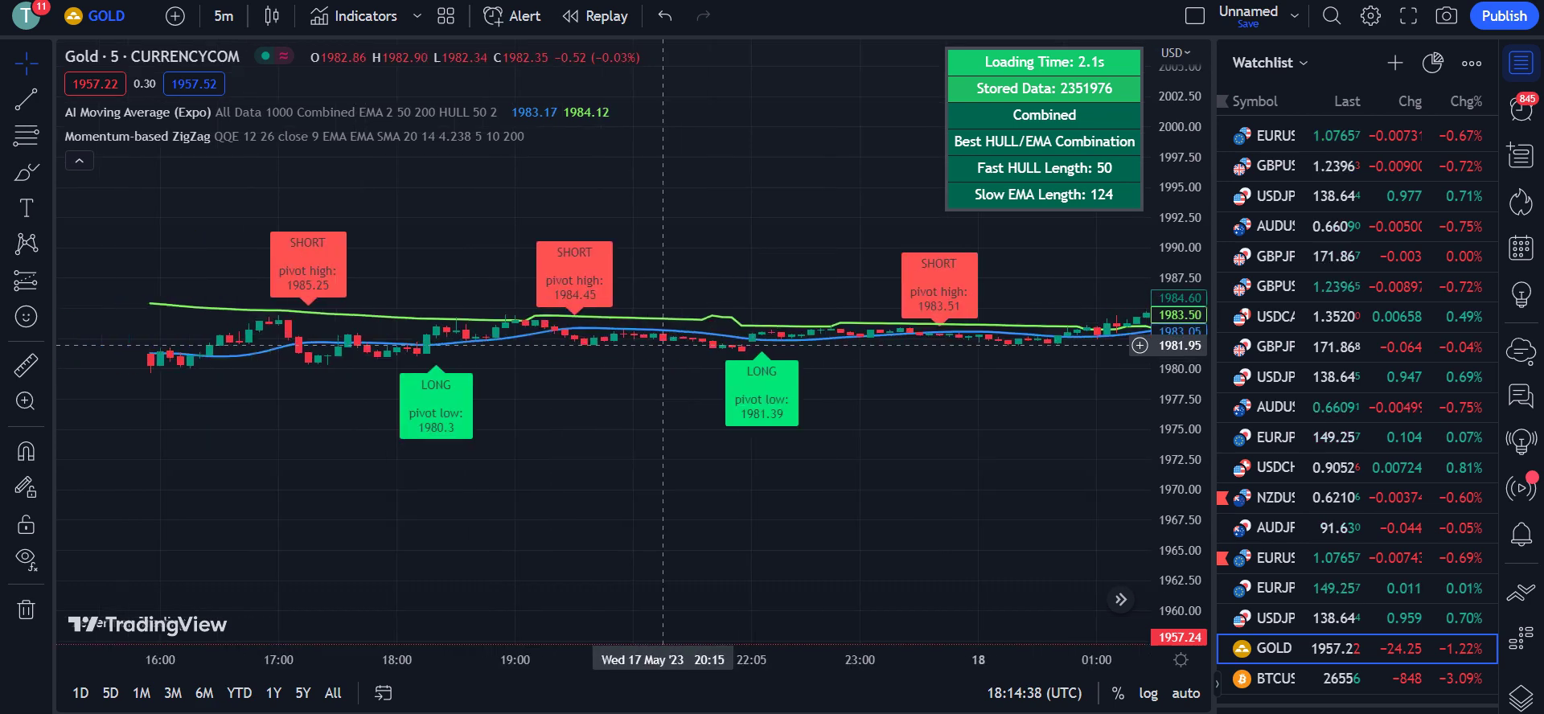
pyautogui.hscroll(-8, 363, 381)
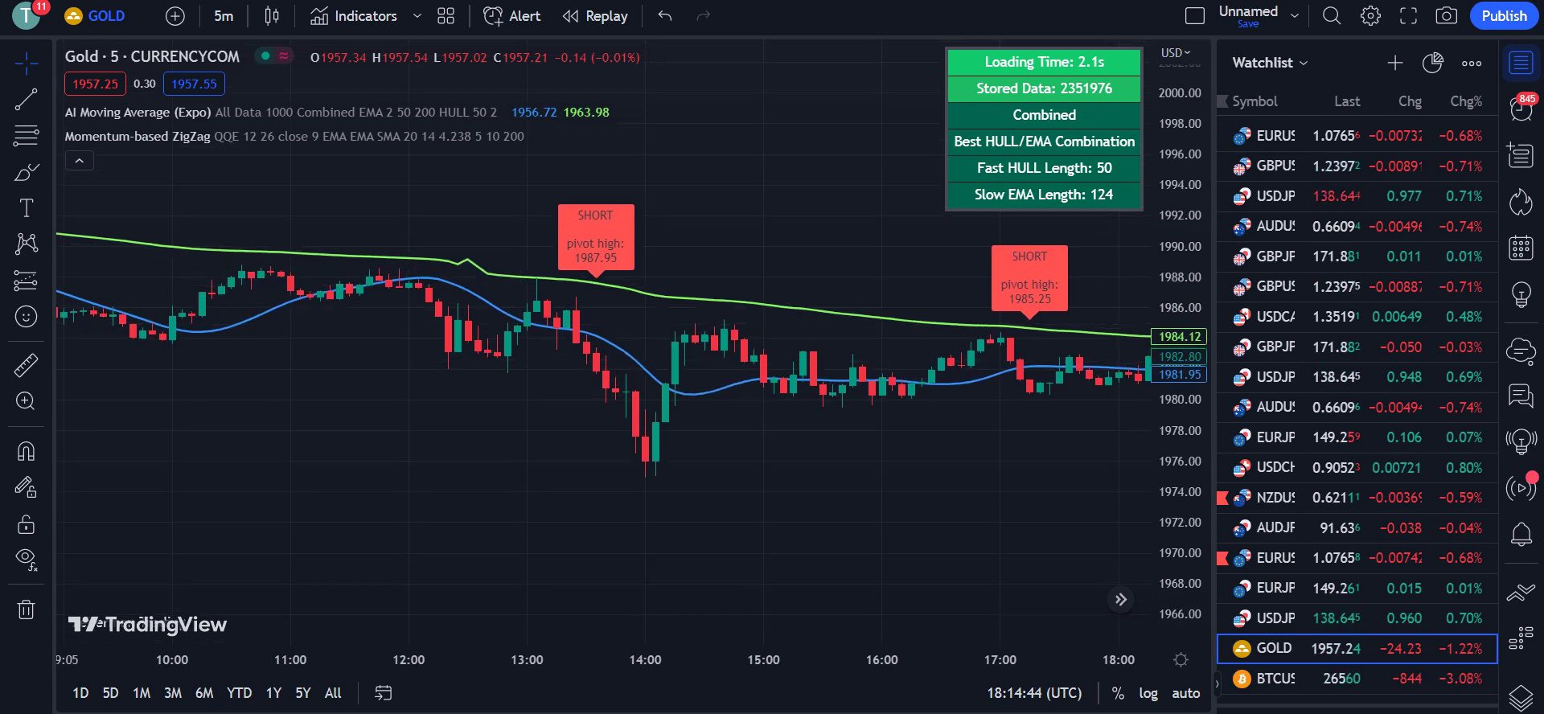
pyautogui.hscroll(1, 547, 423)
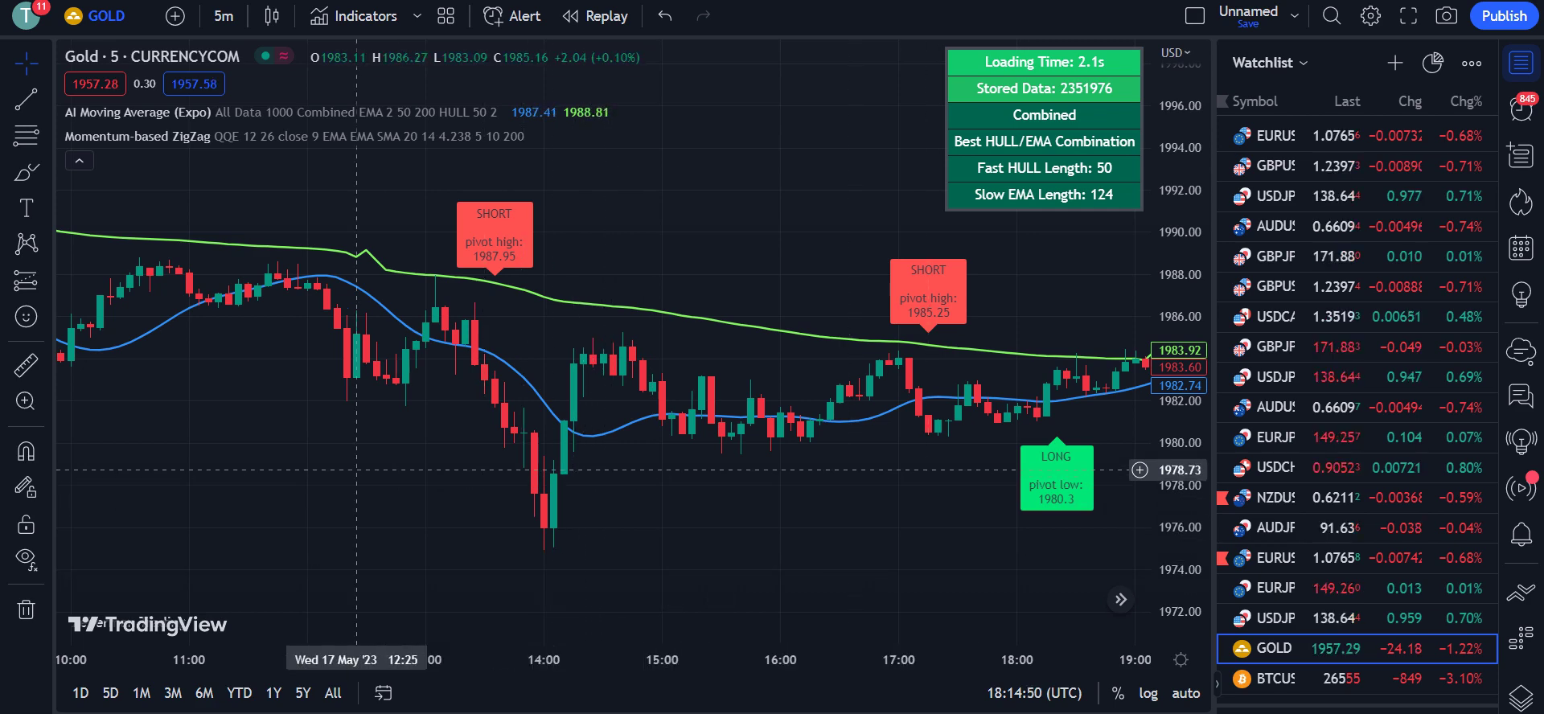
pyautogui.moveTo(357, 470); pyautogui.dragTo(646, 450)
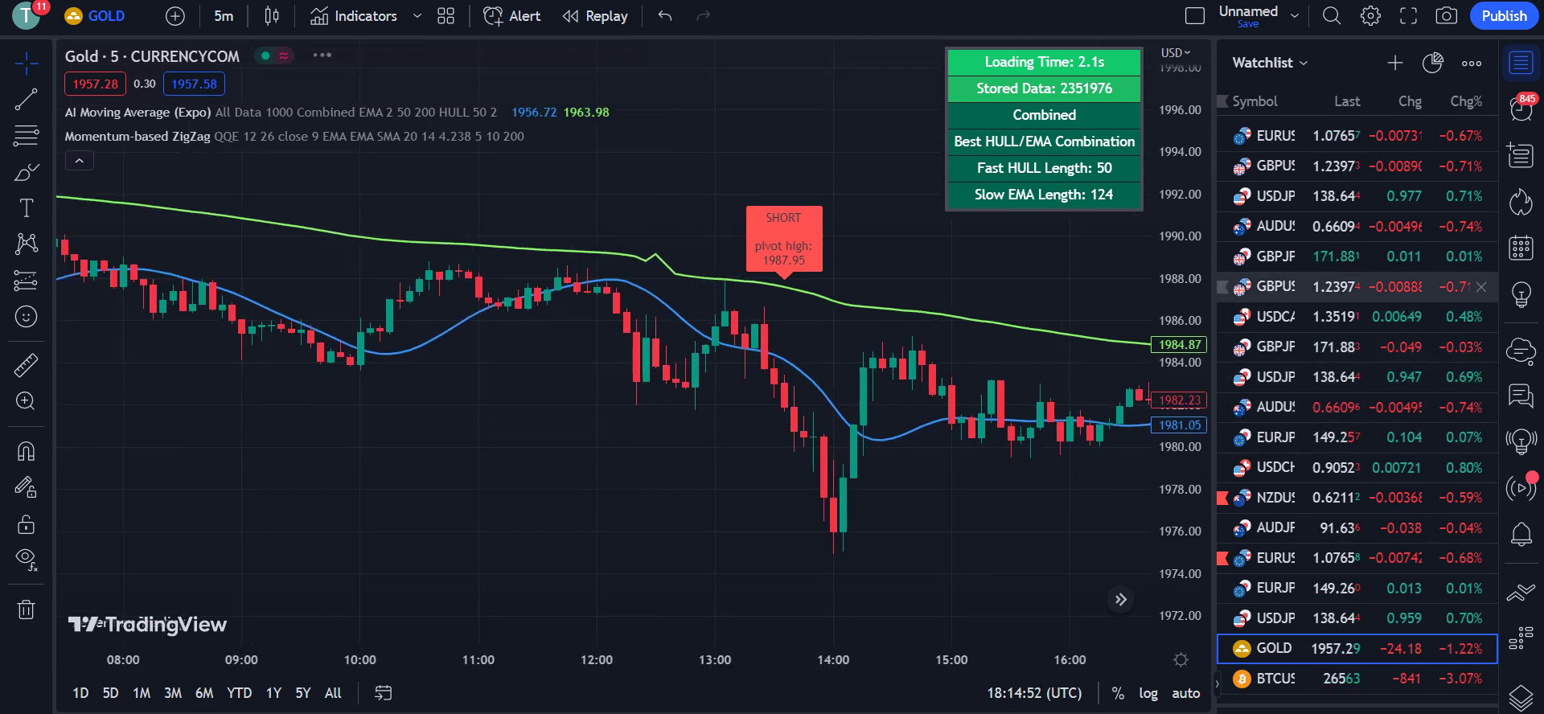
# Switch the chart to AUDUSD and examine the LONG and SHORT labels between 11:00 and 14:00 on 17 May against both moving averages
pyautogui.click(1278, 226)
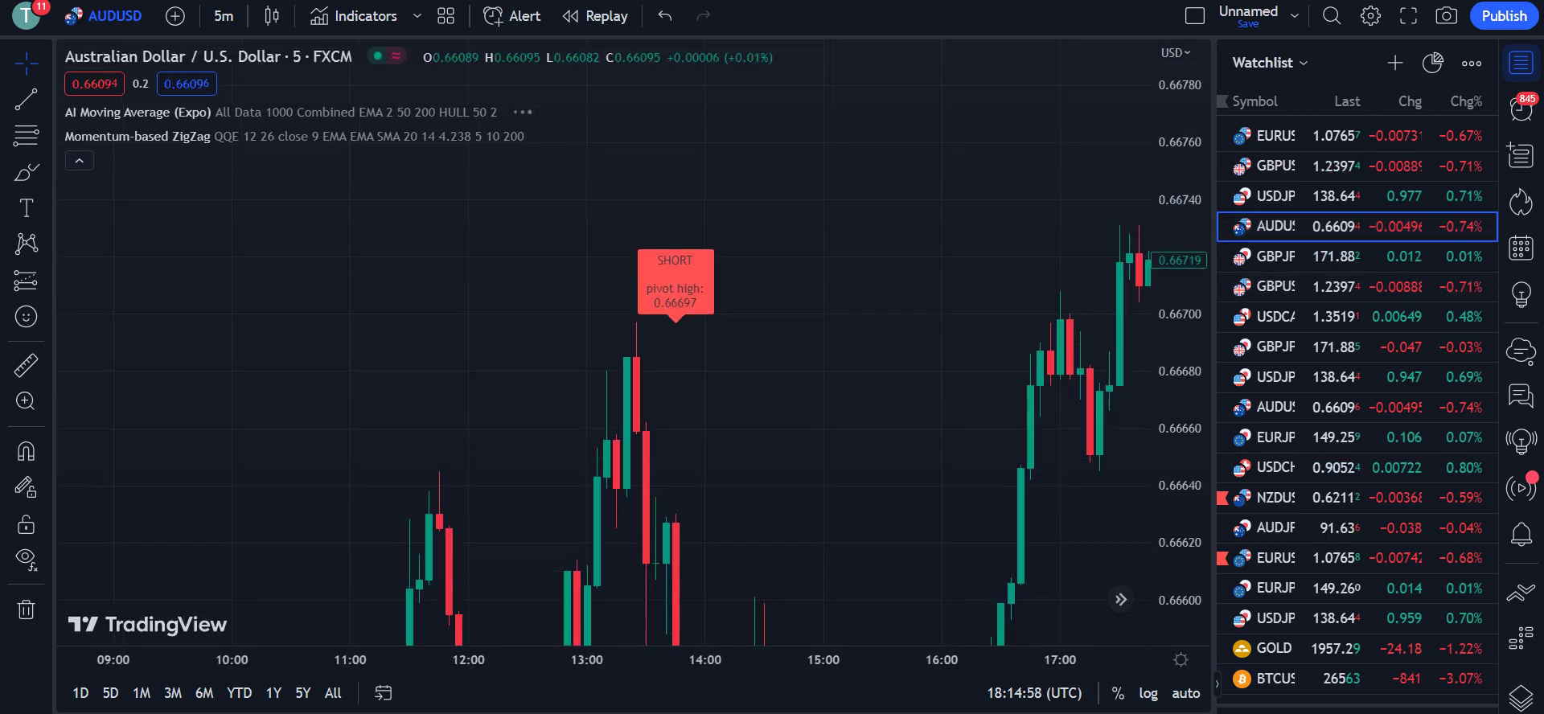
pyautogui.moveTo(711, 405); pyautogui.dragTo(534, 257)
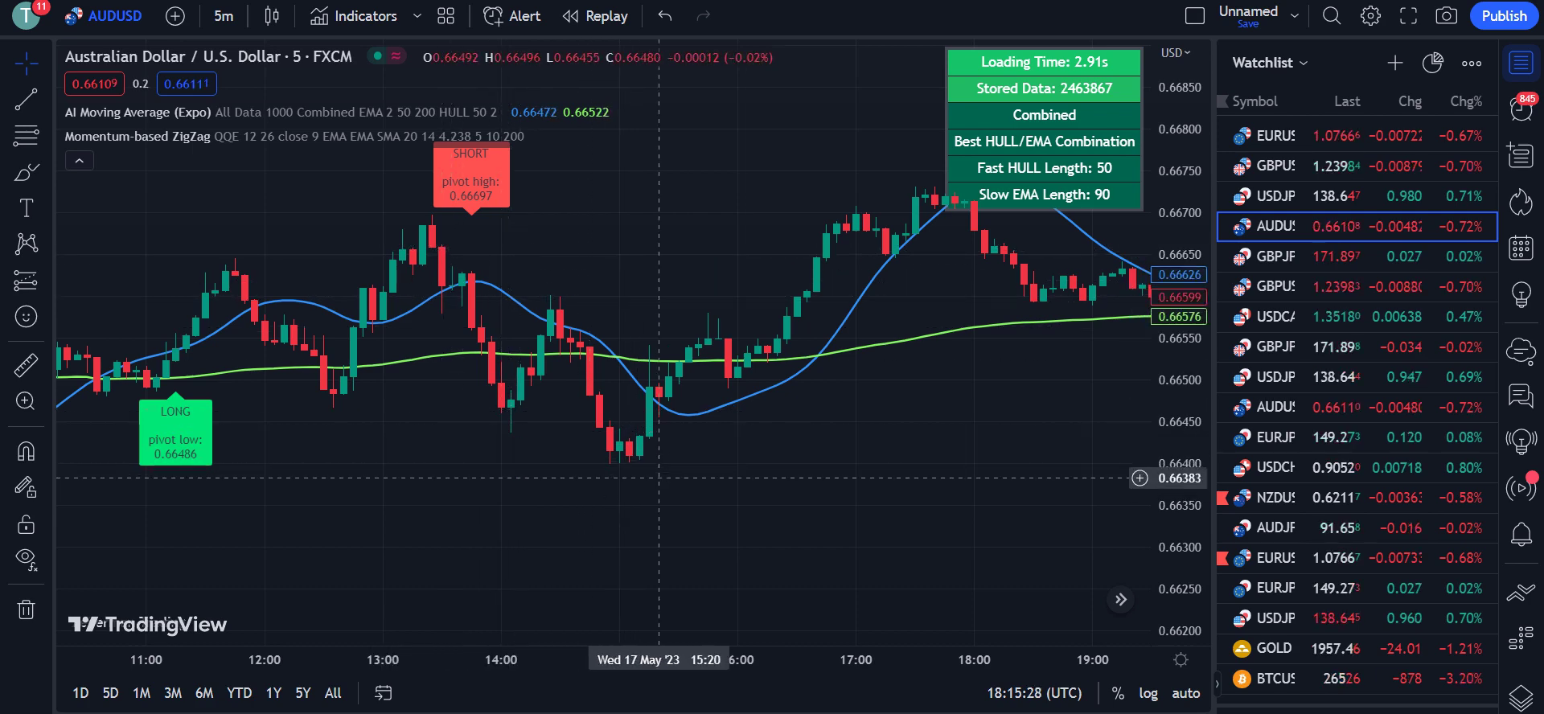
pyautogui.hscroll(5, 538, 362)
pyautogui.hscroll(-8, 538, 362)
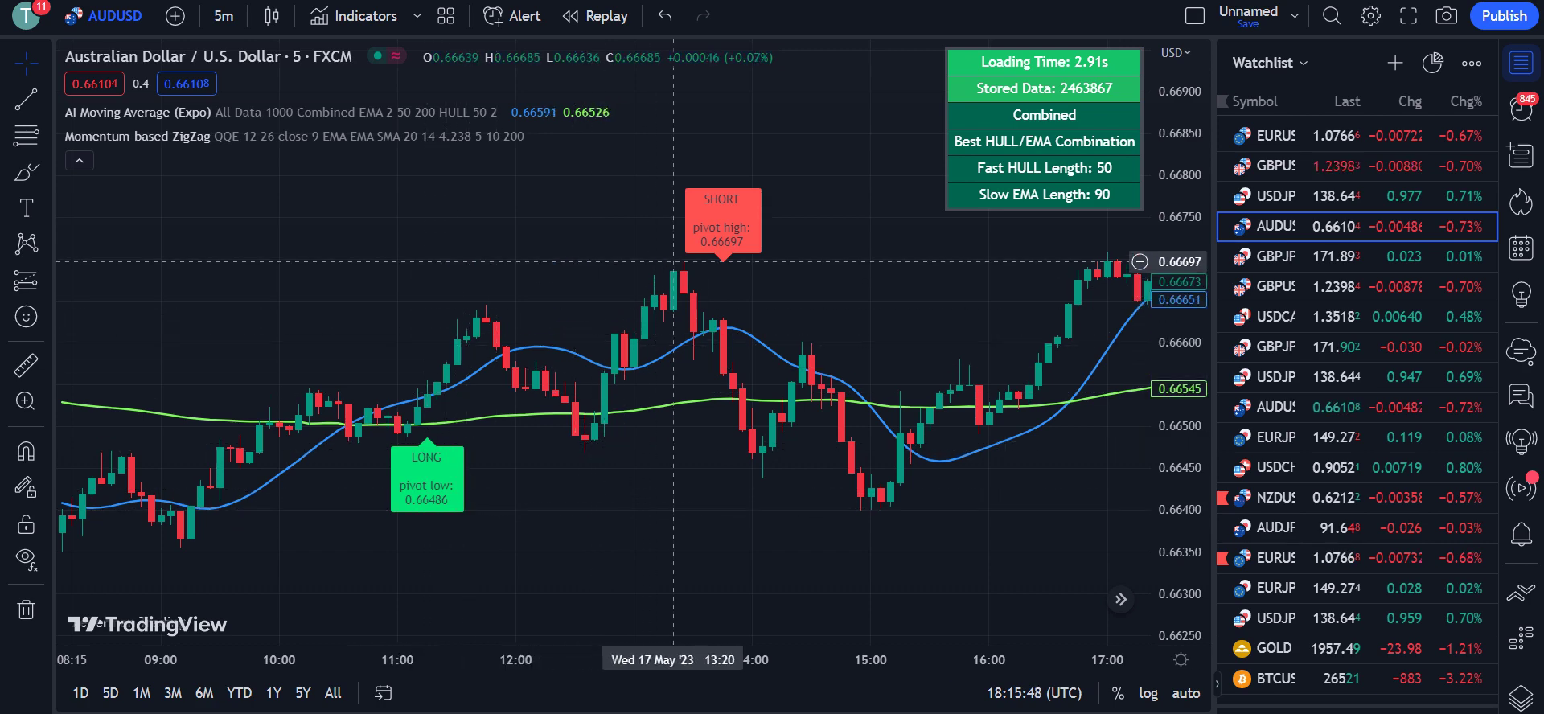
pyautogui.moveTo(525, 313); pyautogui.dragTo(842, 272)
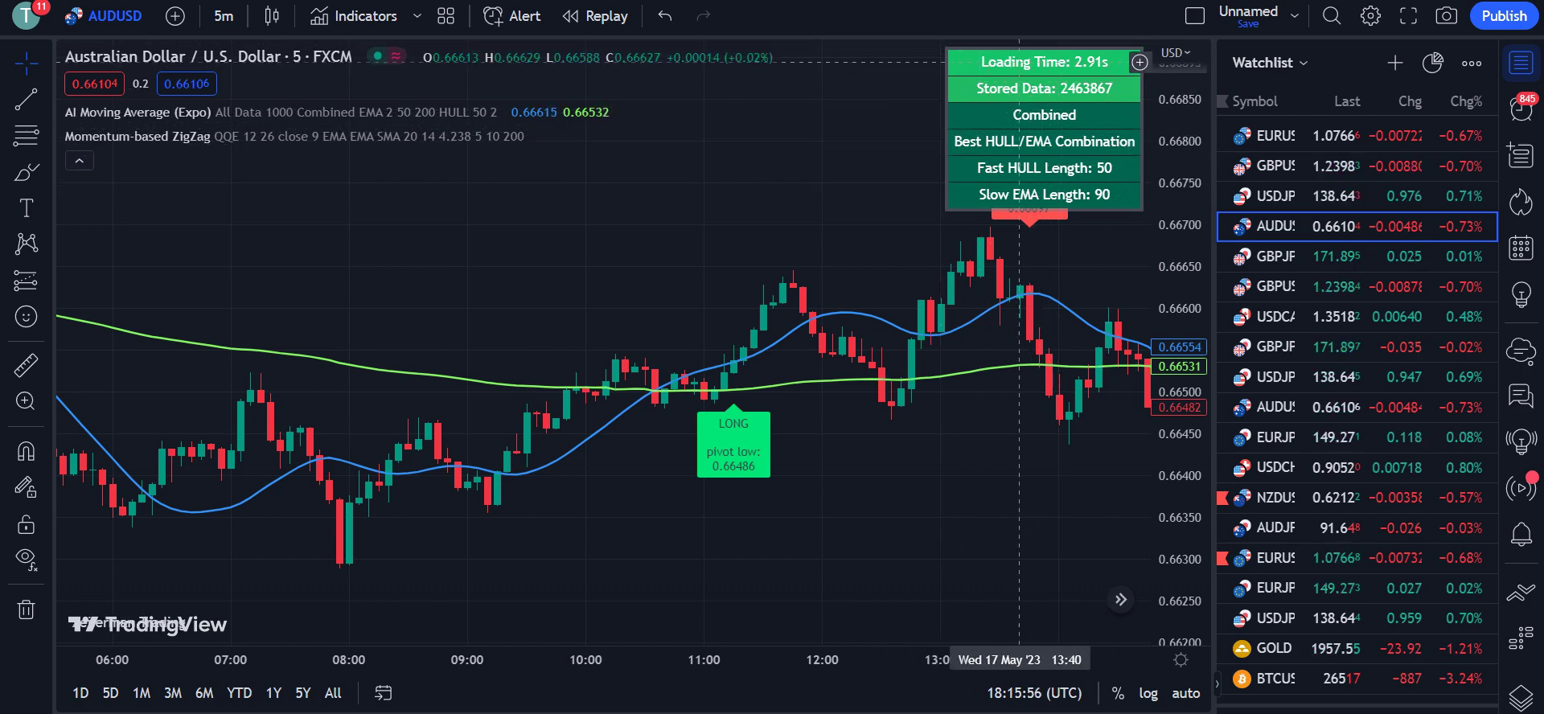
pyautogui.moveTo(1019, 60)
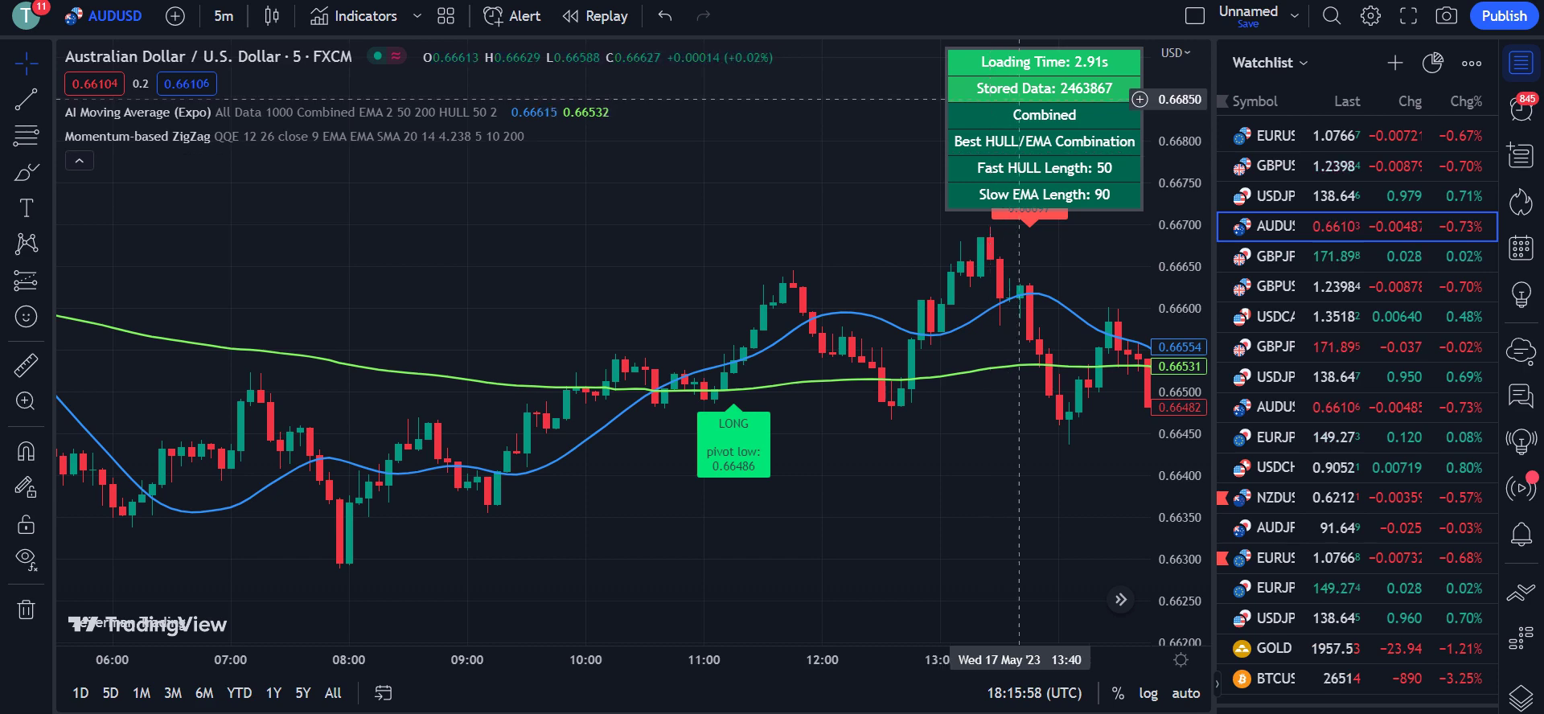
pyautogui.moveTo(1078, 95)
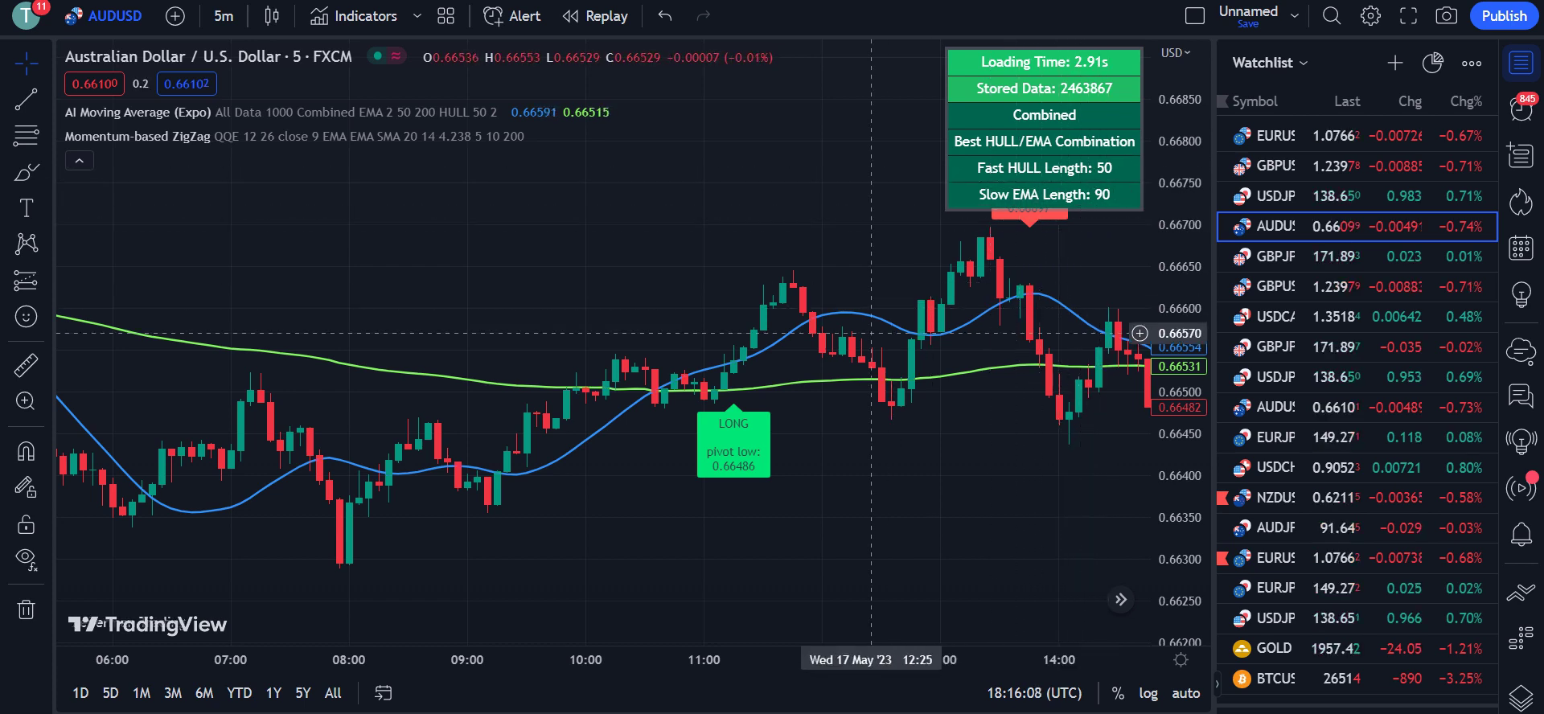
# Review the AUDUSD pivot labels and moving-average crossings forward from midday 17 May to the afternoon of 18 May
pyautogui.moveTo(884, 354); pyautogui.dragTo(772, 357)
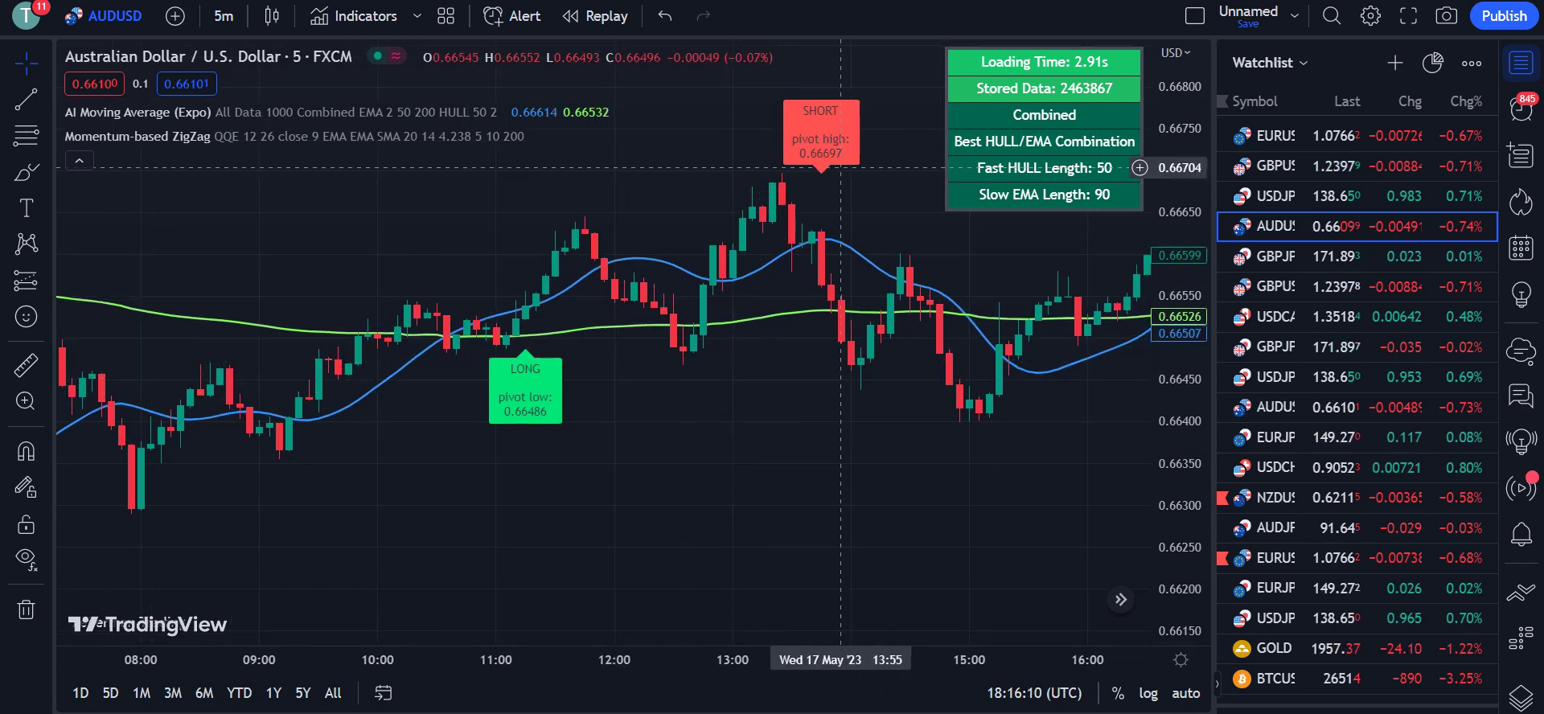
pyautogui.moveTo(912, 384); pyautogui.dragTo(793, 407)
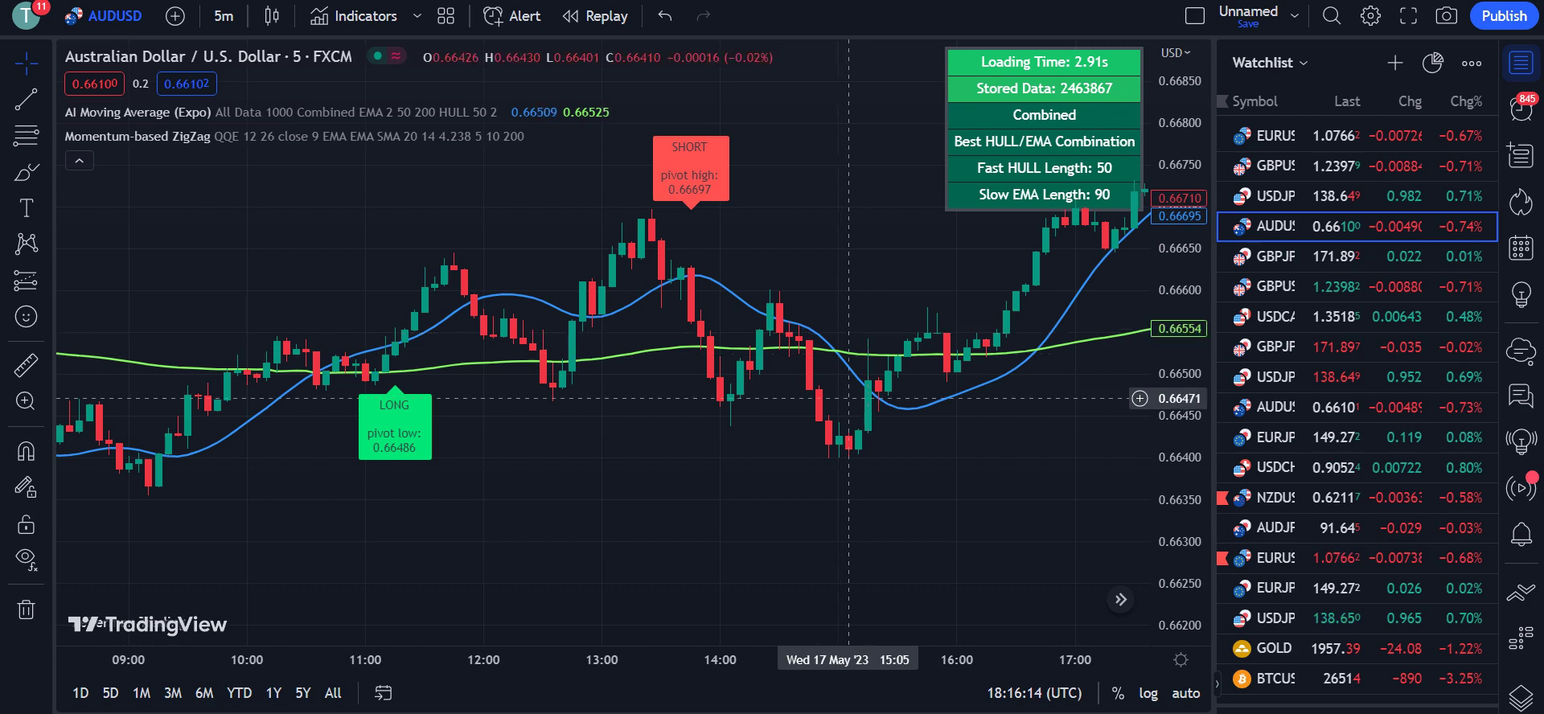
pyautogui.moveTo(897, 413); pyautogui.dragTo(534, 407)
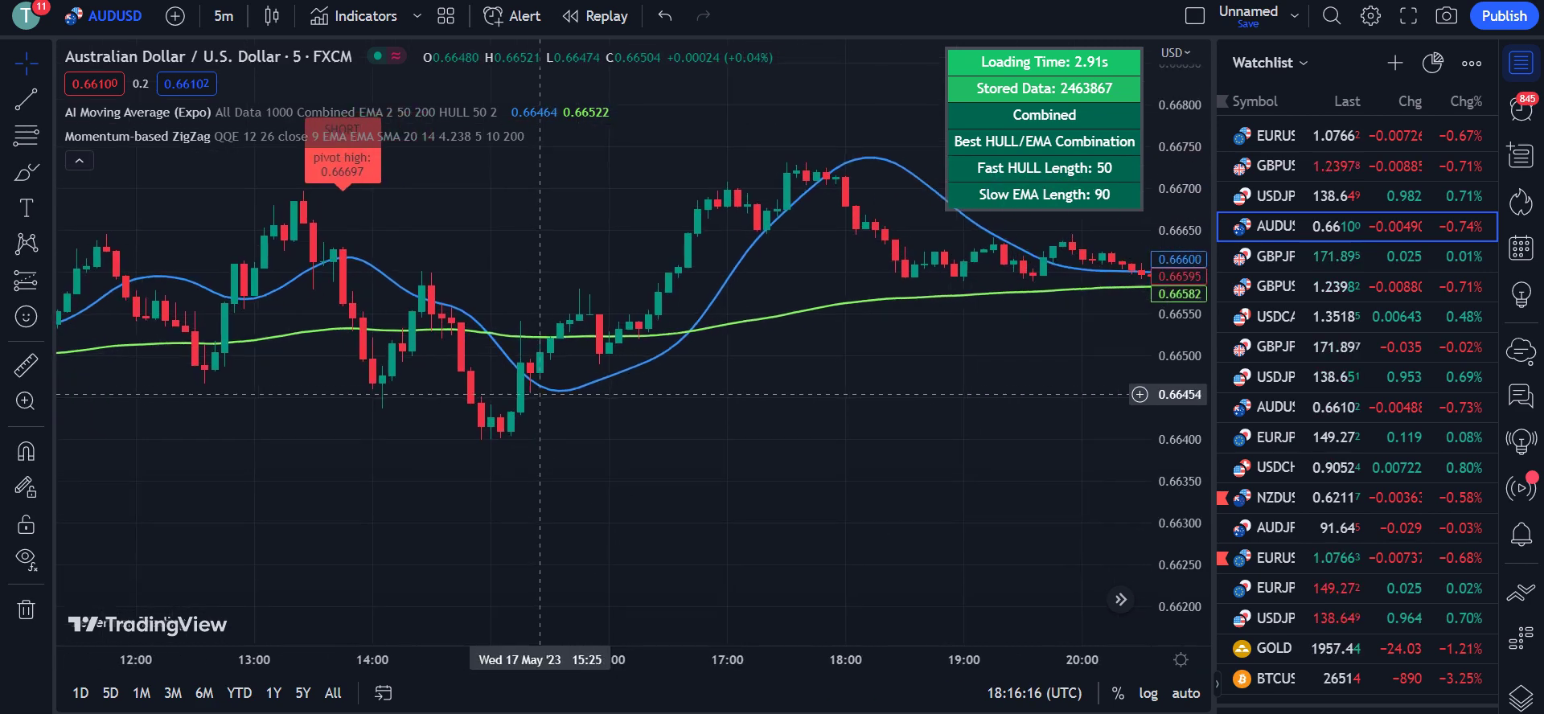
pyautogui.moveTo(924, 402); pyautogui.dragTo(618, 401)
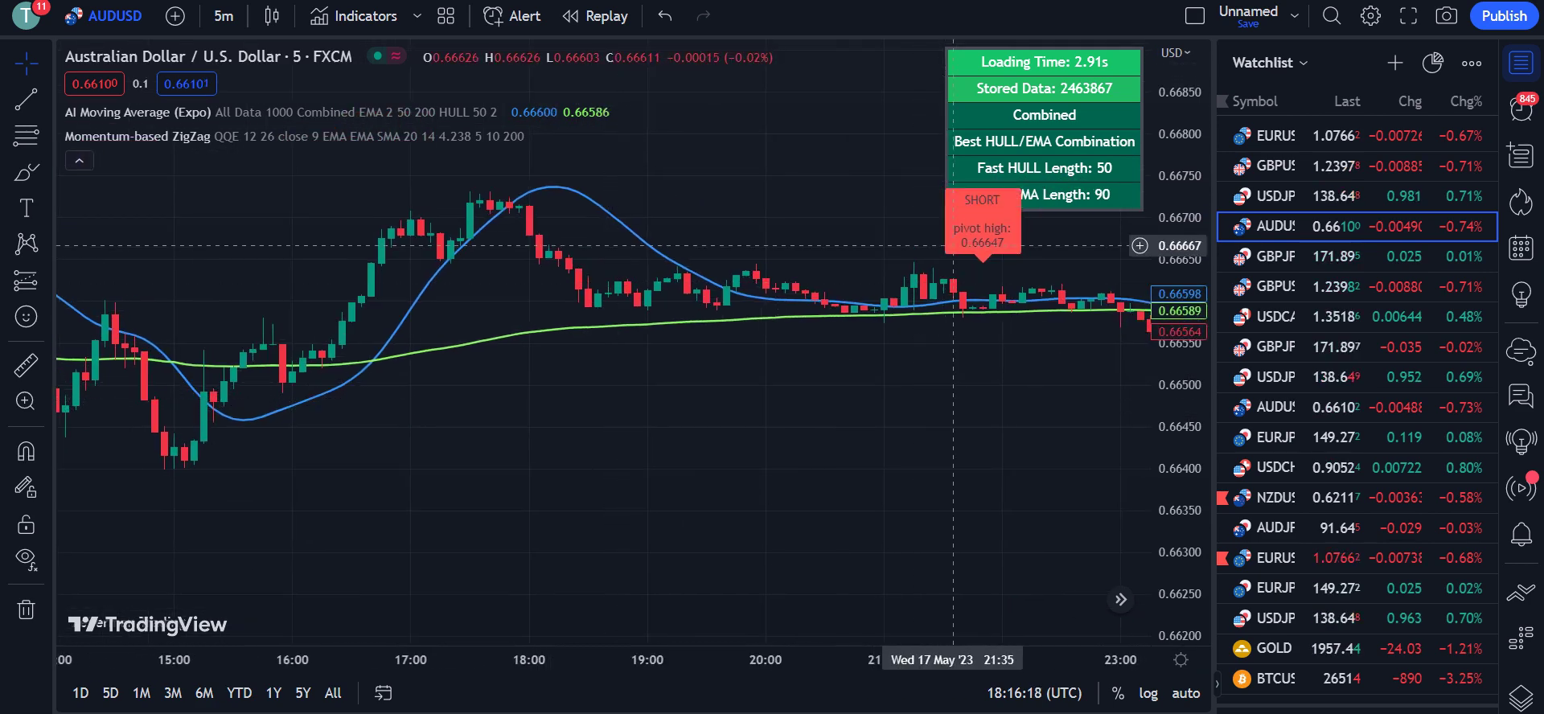
pyautogui.moveTo(973, 242); pyautogui.dragTo(746, 239)
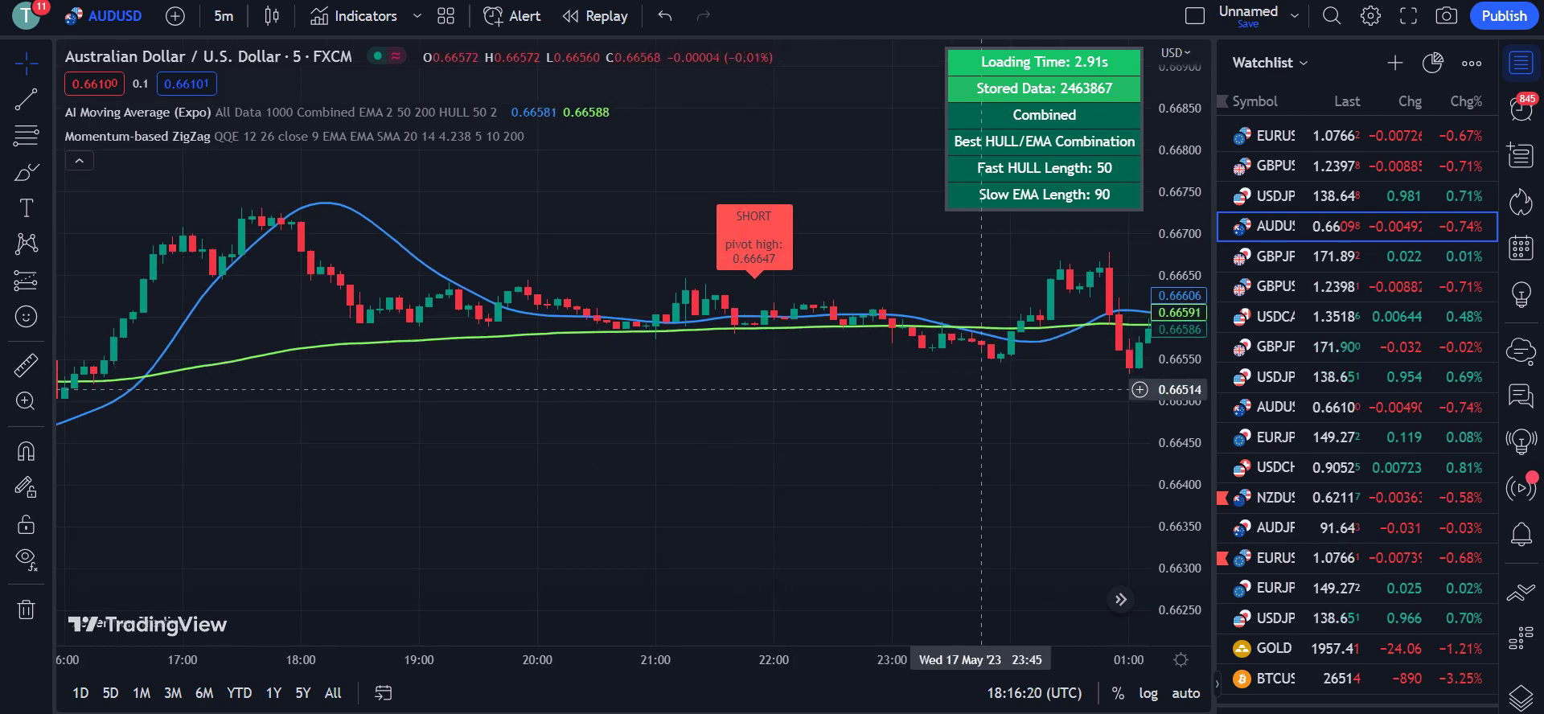
pyautogui.moveTo(979, 235); pyautogui.dragTo(671, 235)
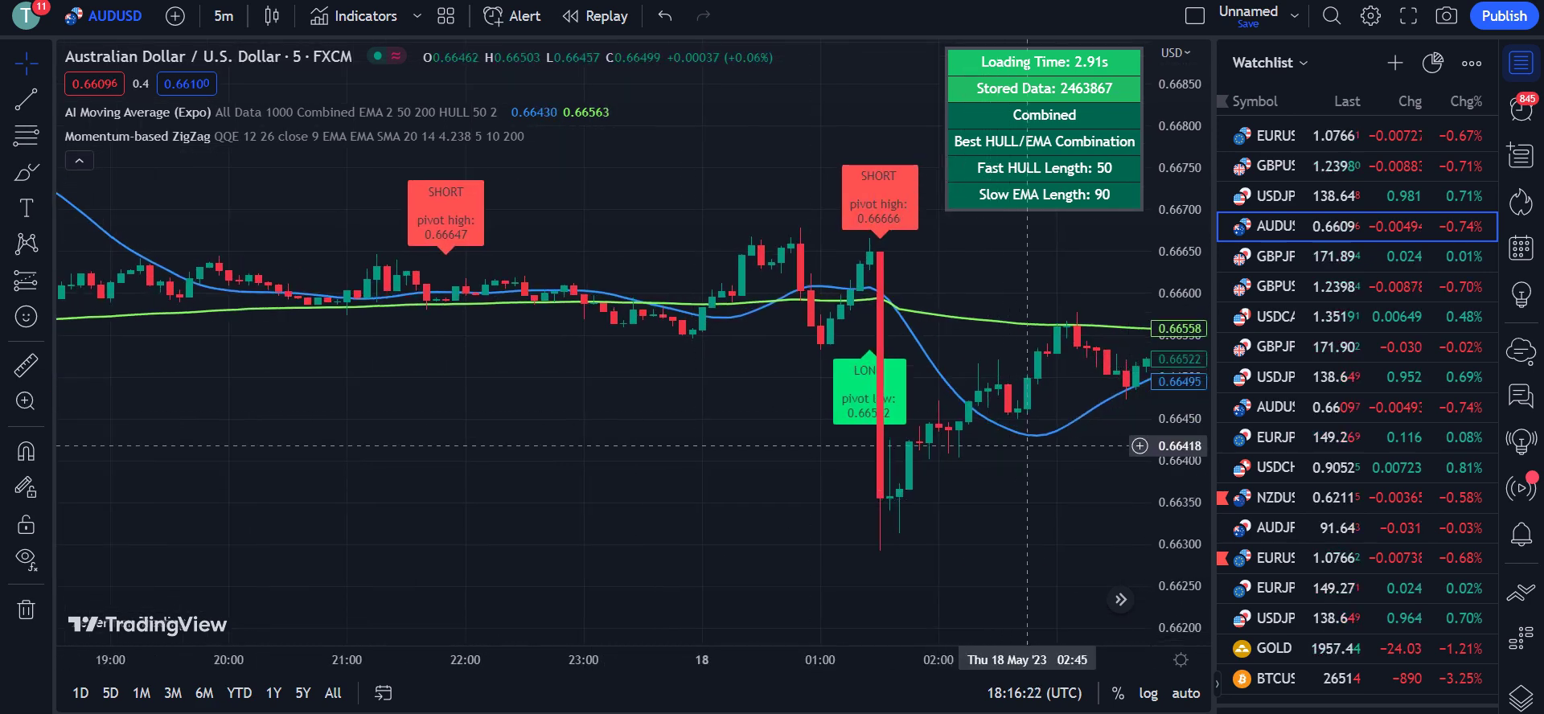
pyautogui.moveTo(998, 434); pyautogui.dragTo(638, 482)
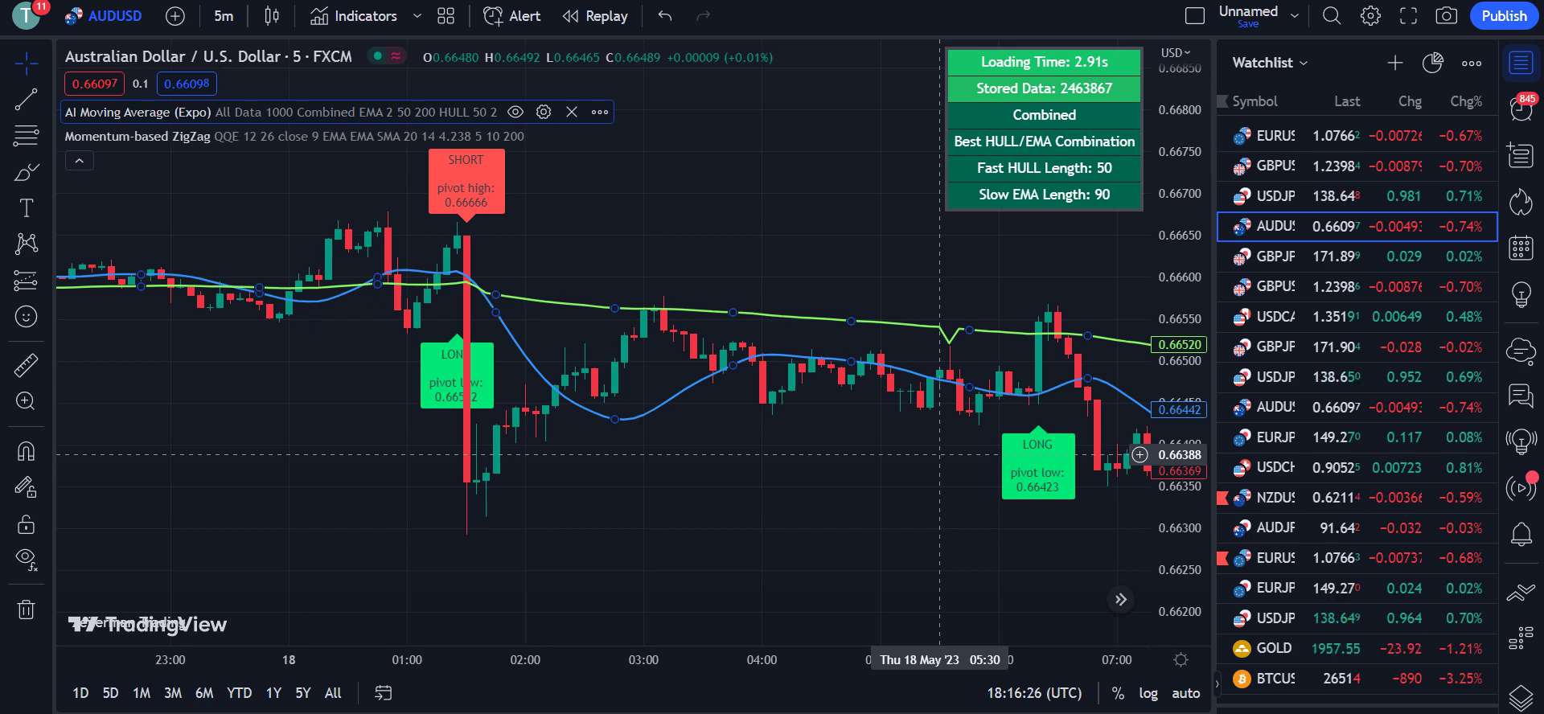
pyautogui.moveTo(939, 408); pyautogui.dragTo(686, 418)
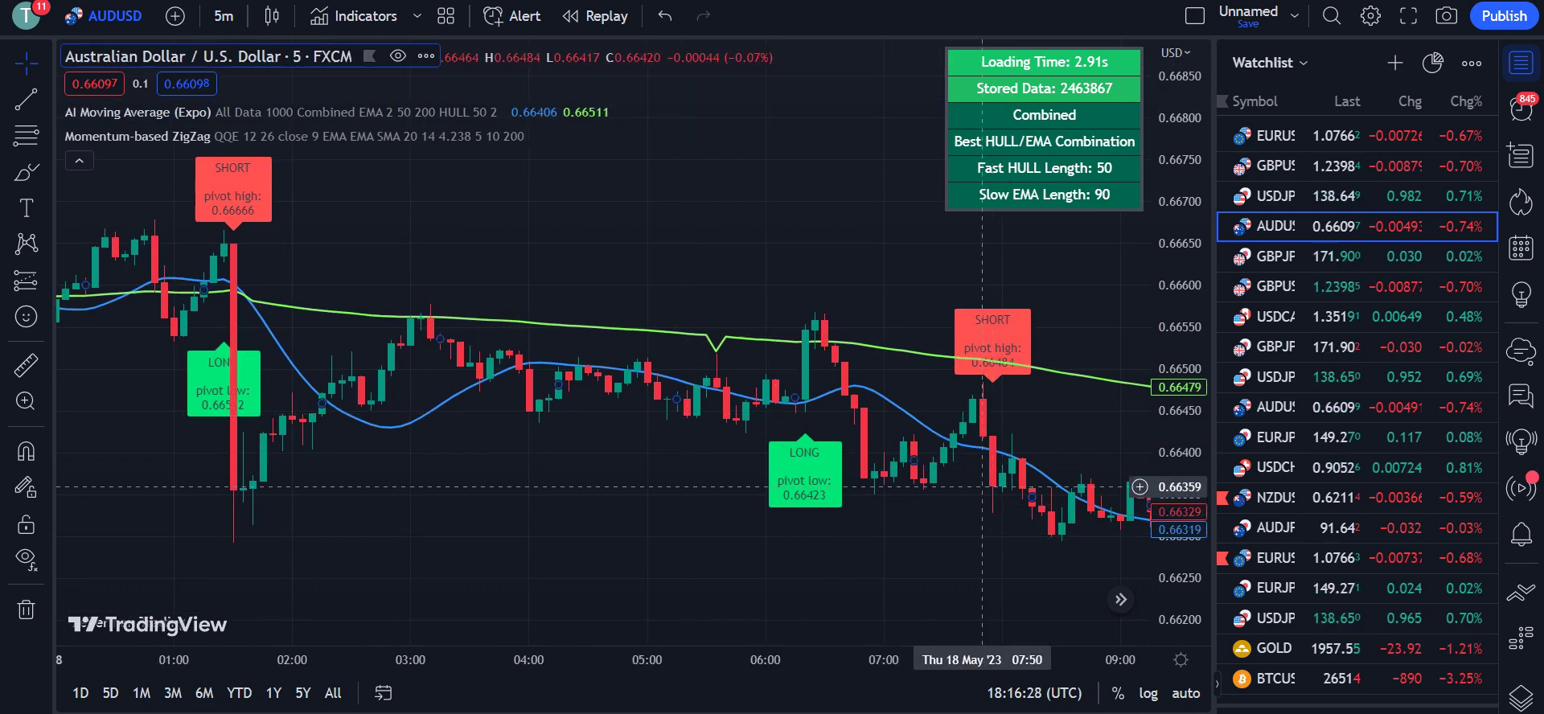
pyautogui.moveTo(957, 490); pyautogui.dragTo(646, 436)
pyautogui.moveTo(965, 506); pyautogui.dragTo(670, 514)
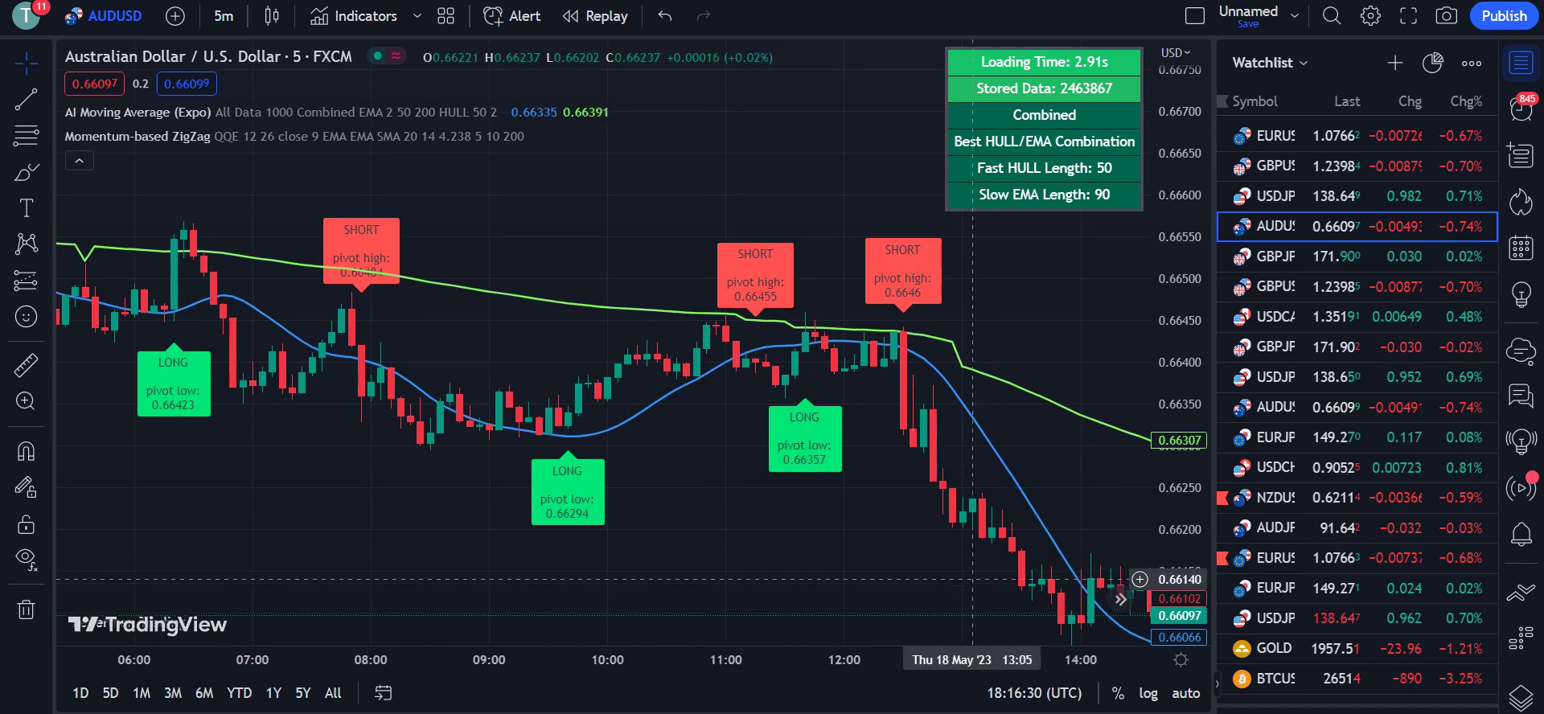
pyautogui.moveTo(934, 563); pyautogui.dragTo(643, 416)
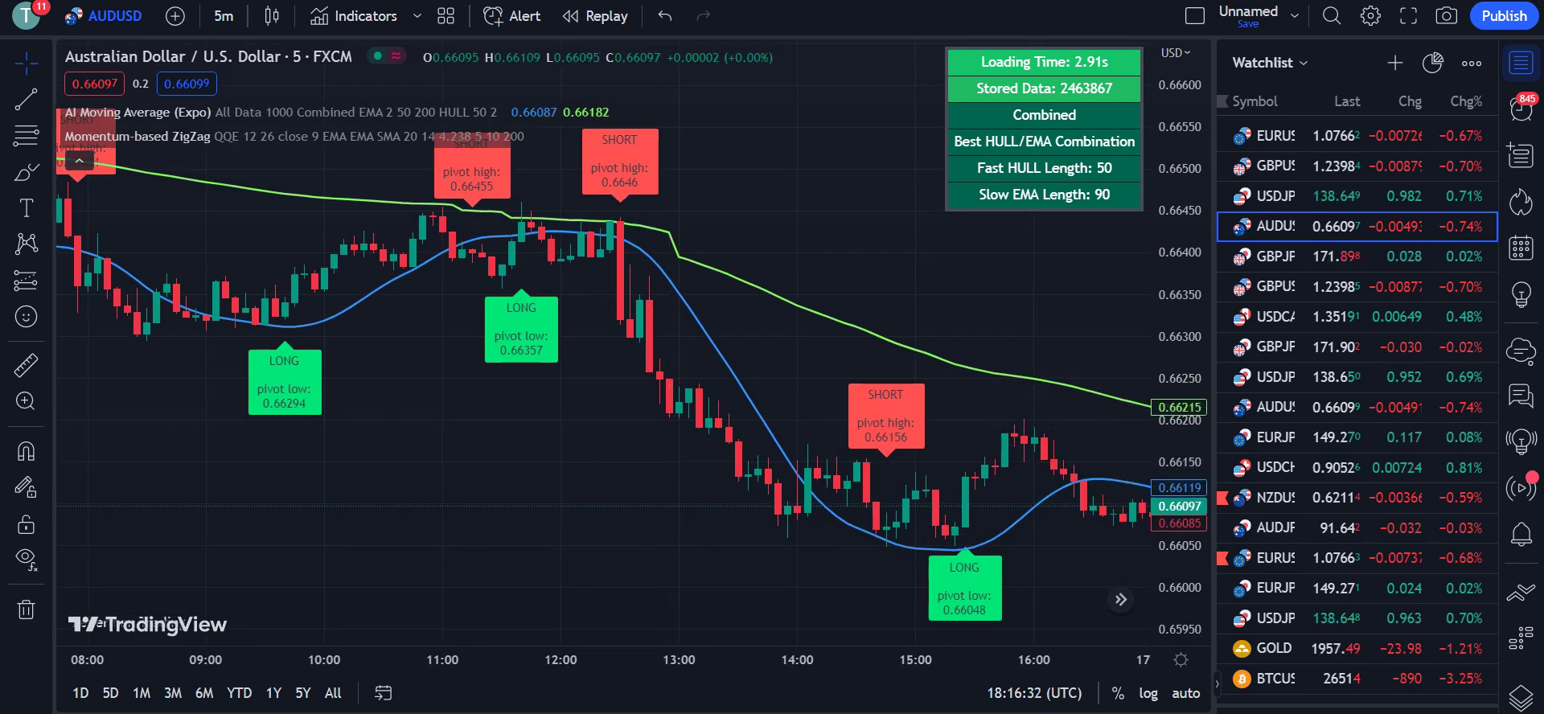